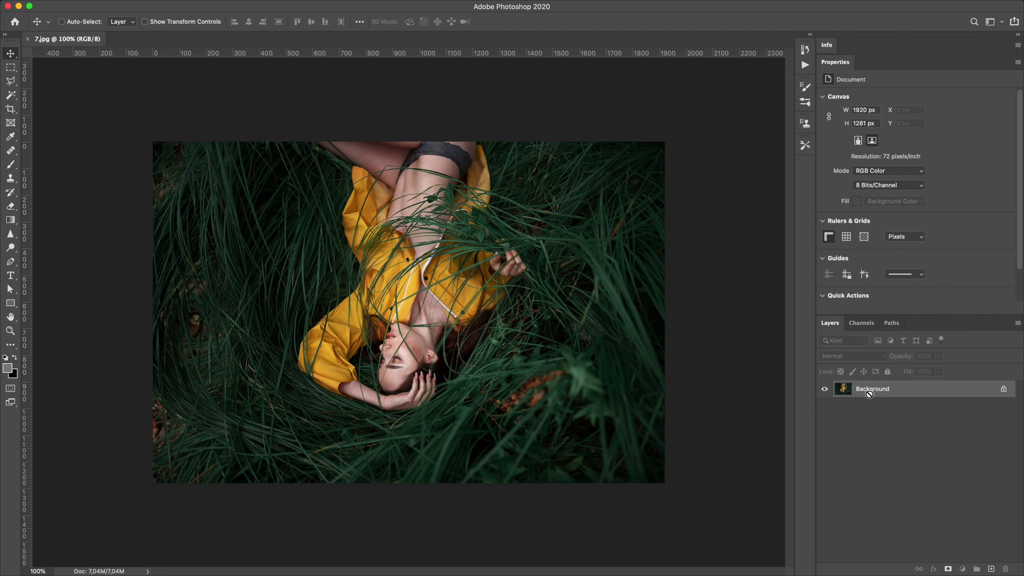
Duplicate the photo onto a layer named 16:9 and pick the 16:9 crop ratio.
key(ctrl+j)
text(16)
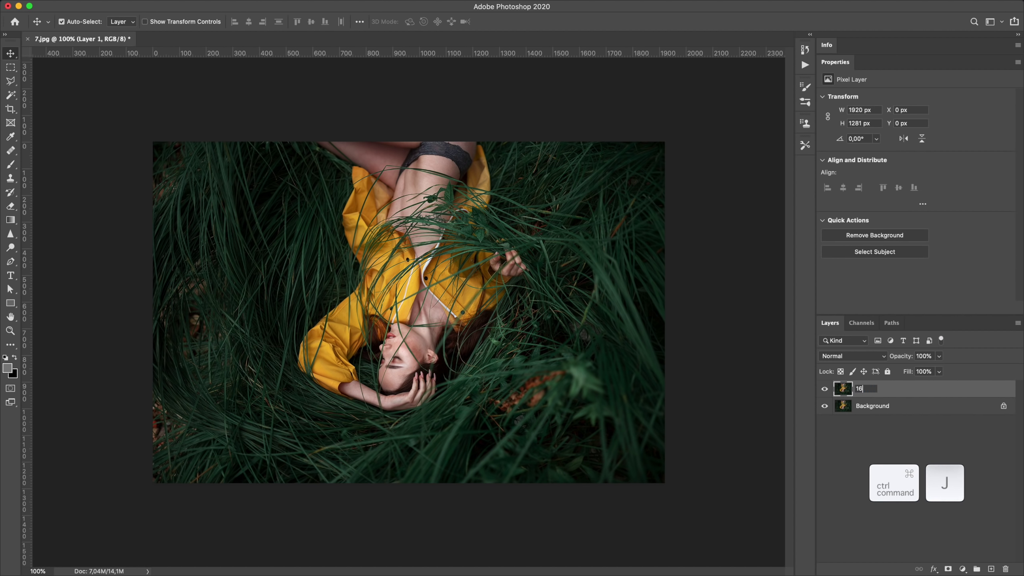
text(:9)
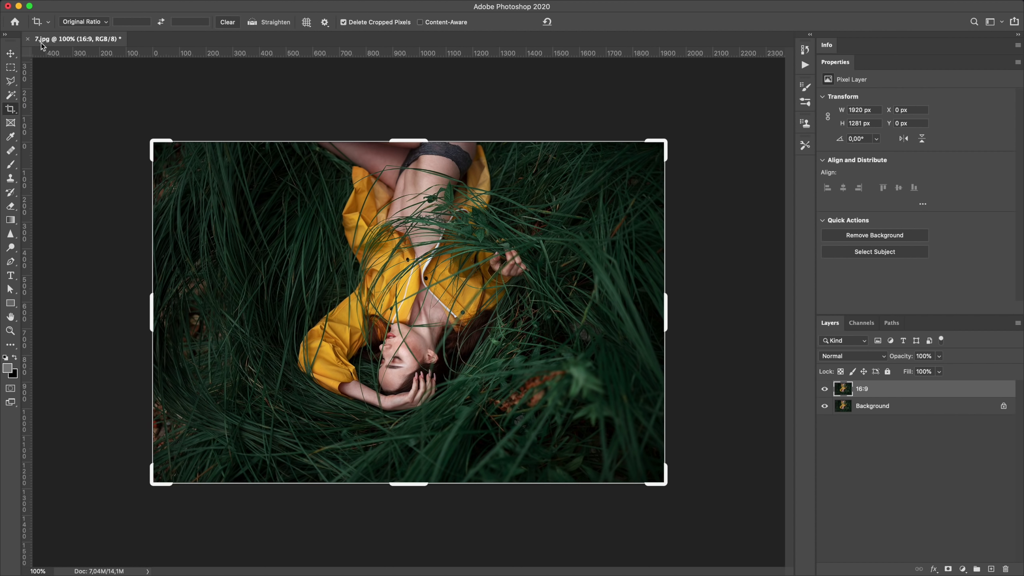
click(78, 22)
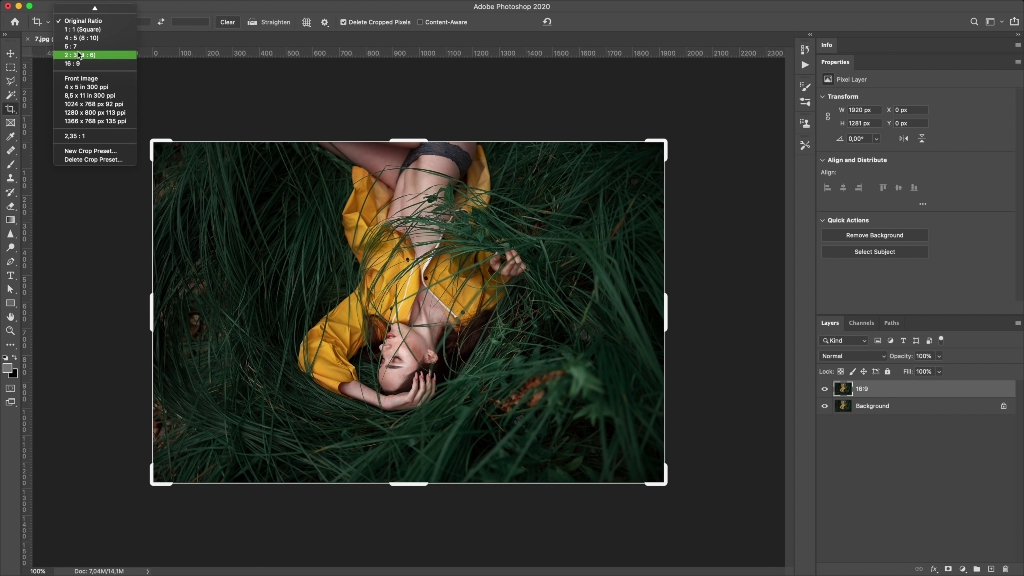
click(76, 64)
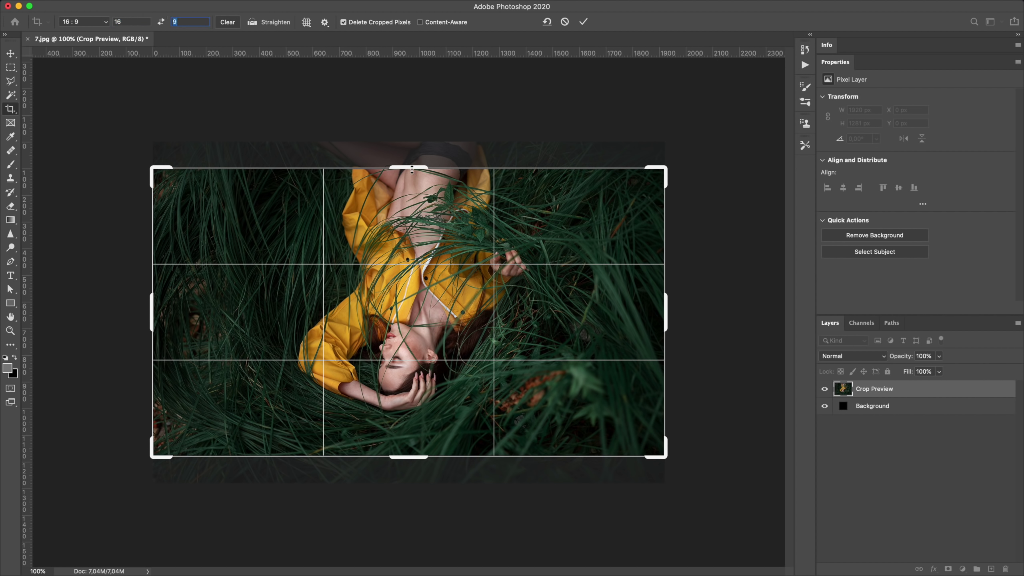
Centre the photo and extend the 16:9 crop evenly past both sides, leaving empty strips.
drag(458, 183, 464, 217)
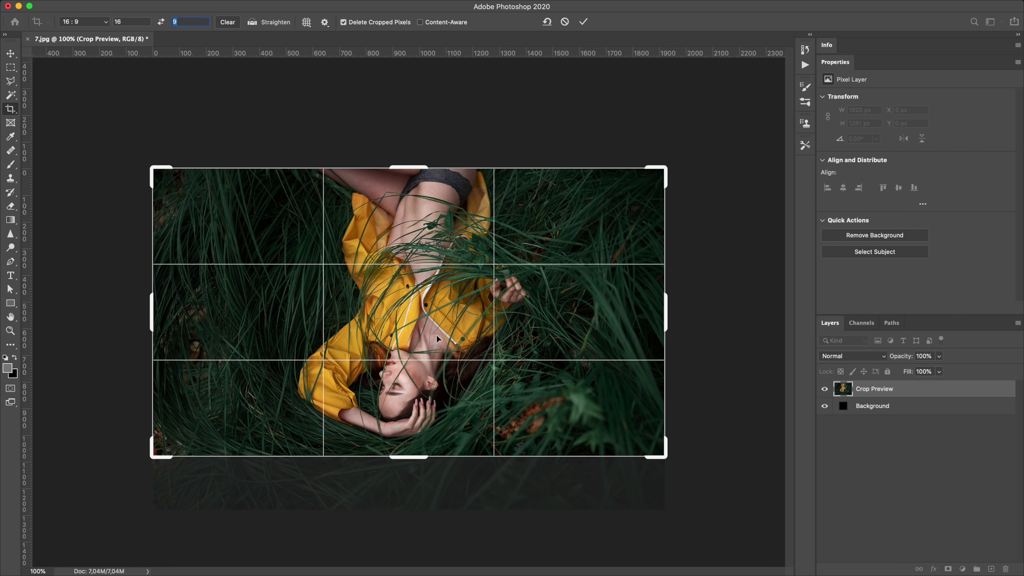
drag(439, 338, 410, 281)
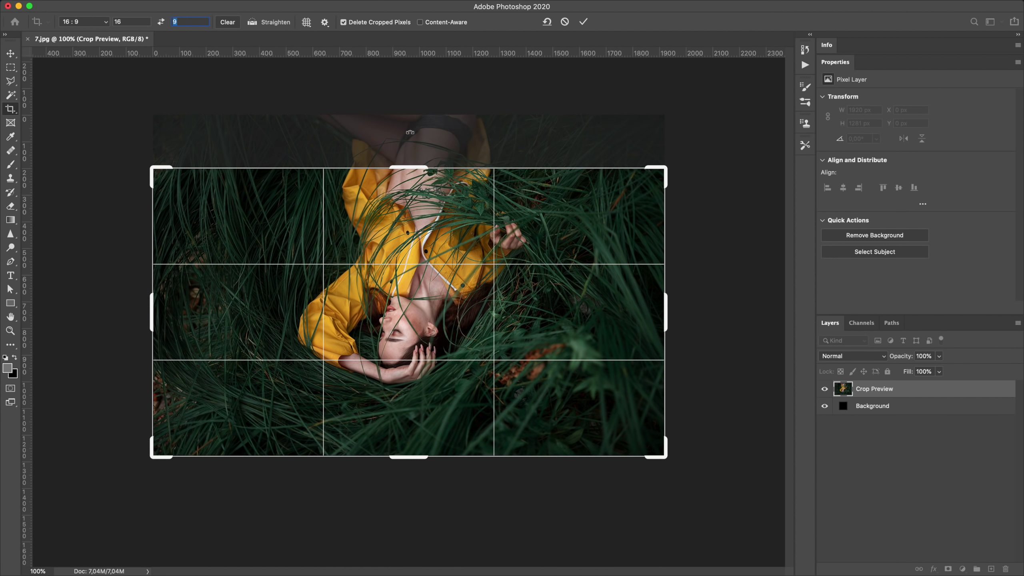
drag(433, 233, 432, 259)
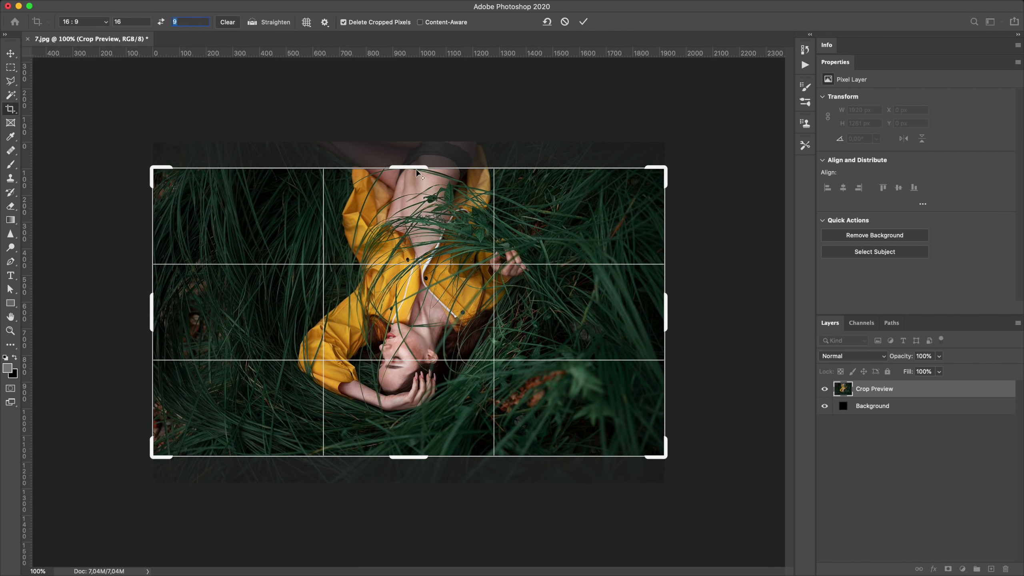
drag(412, 166, 414, 142)
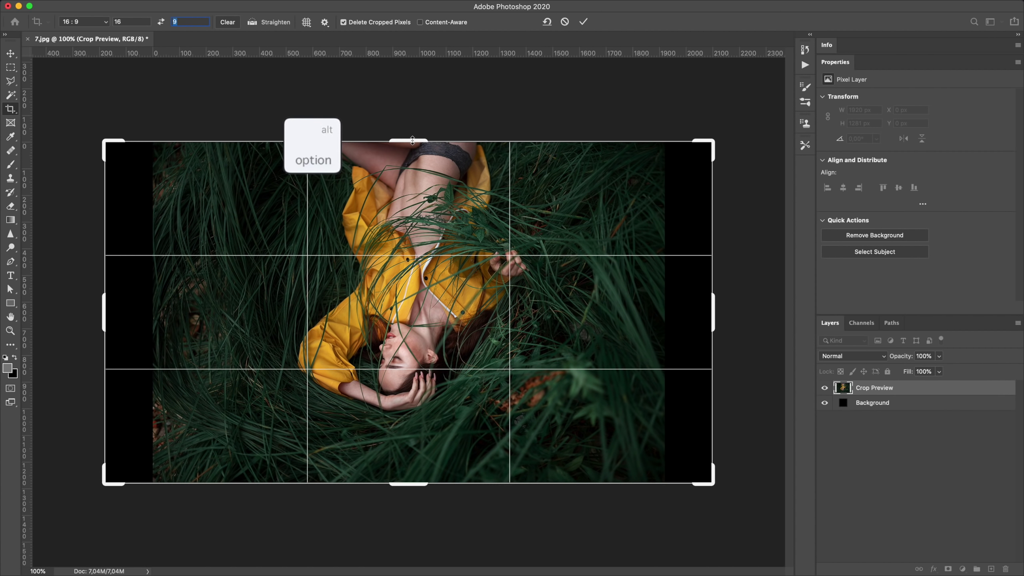
key(Return)
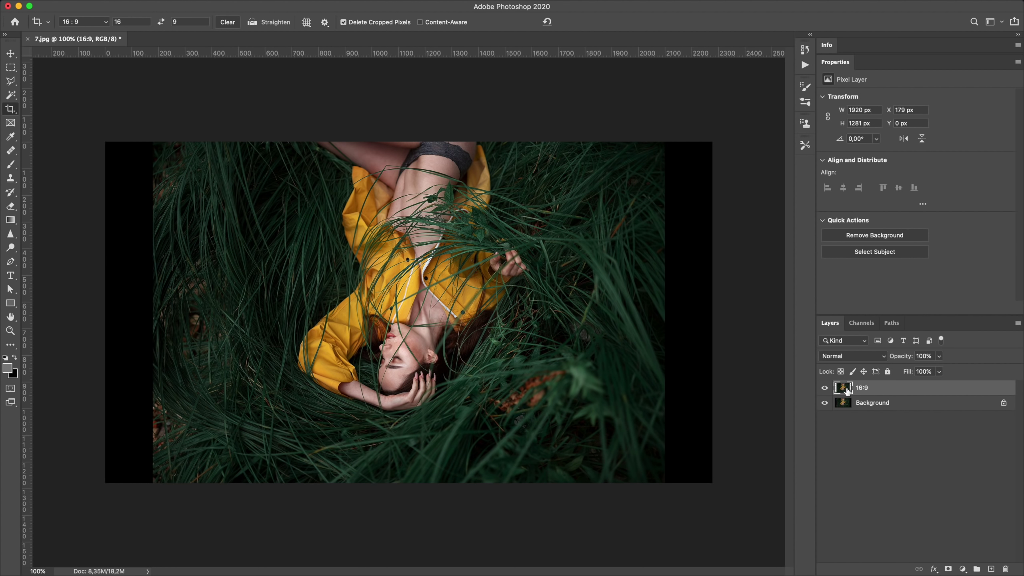
Copy a narrow slice of the right-hand grass onto its own layer.
key(m)
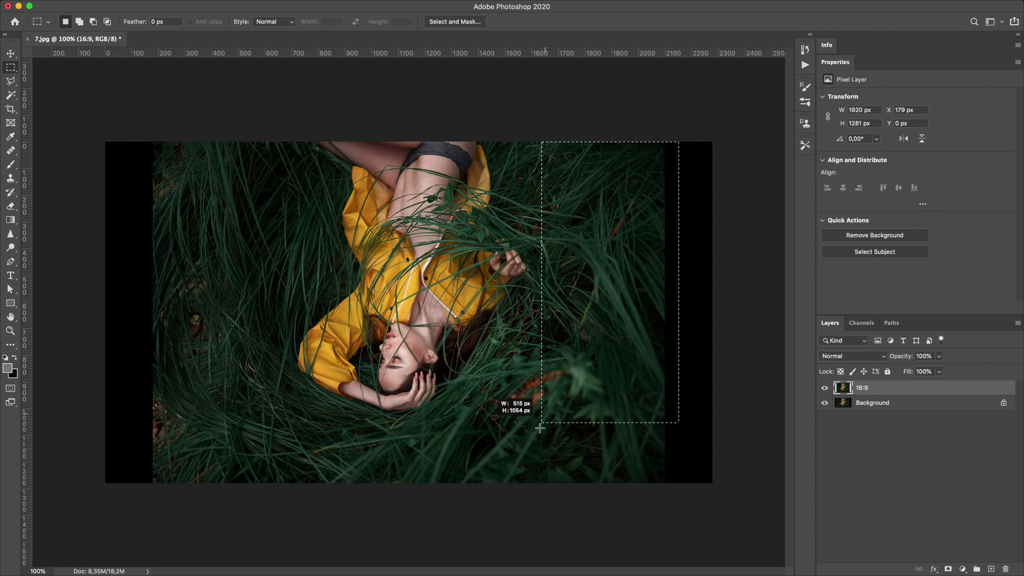
drag(527, 483, 528, 507)
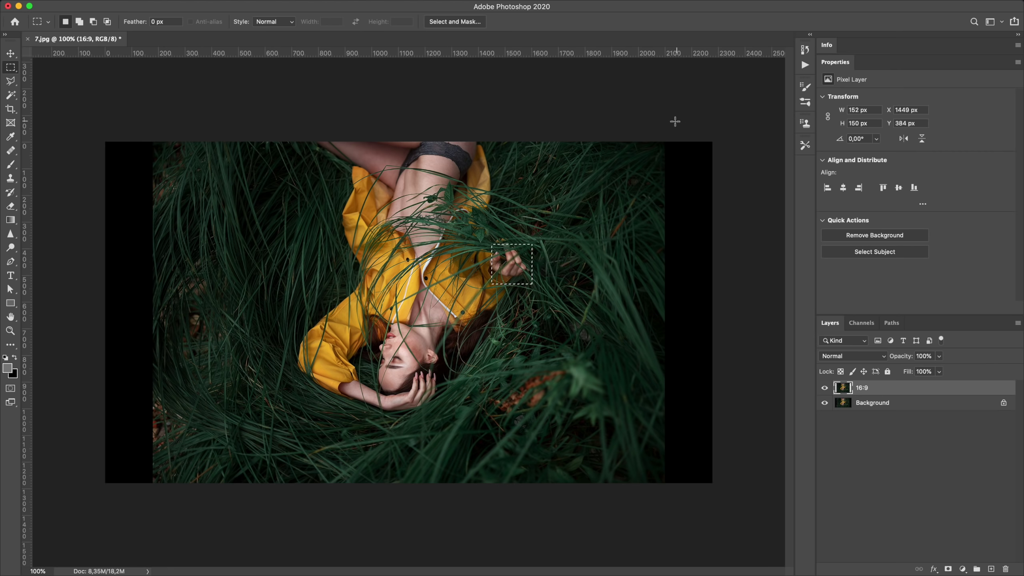
drag(510, 501, 526, 512)
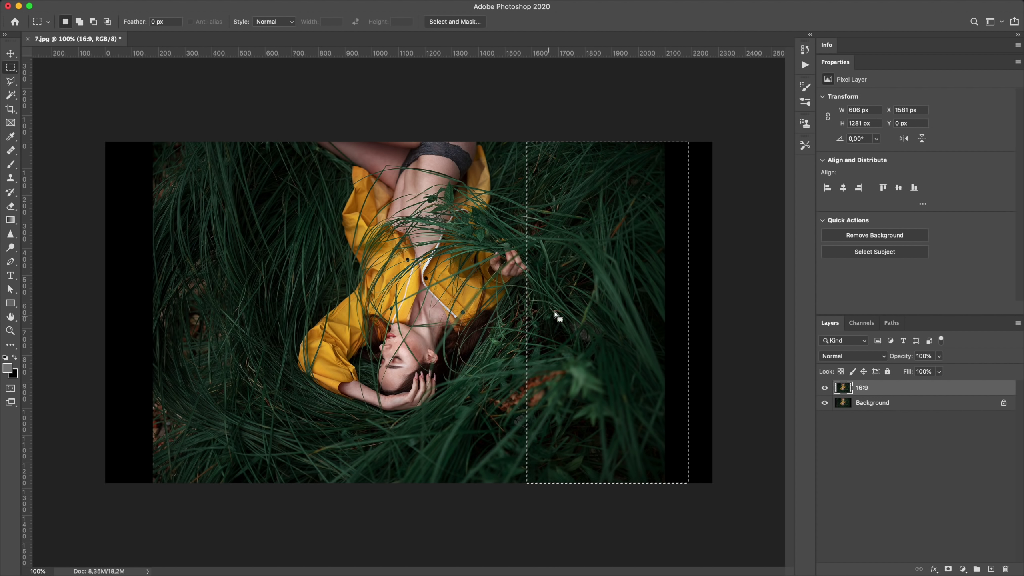
key(ctrl+j)
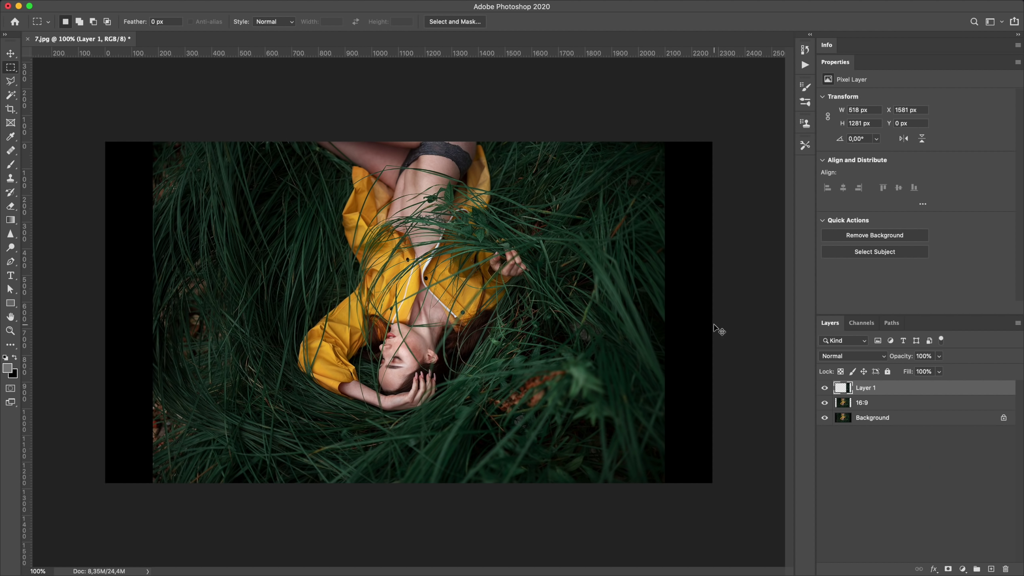
Free Transform the grass slice so it stretches over the right strip to the canvas edge.
click(106, 5)
key(ctrl+t)
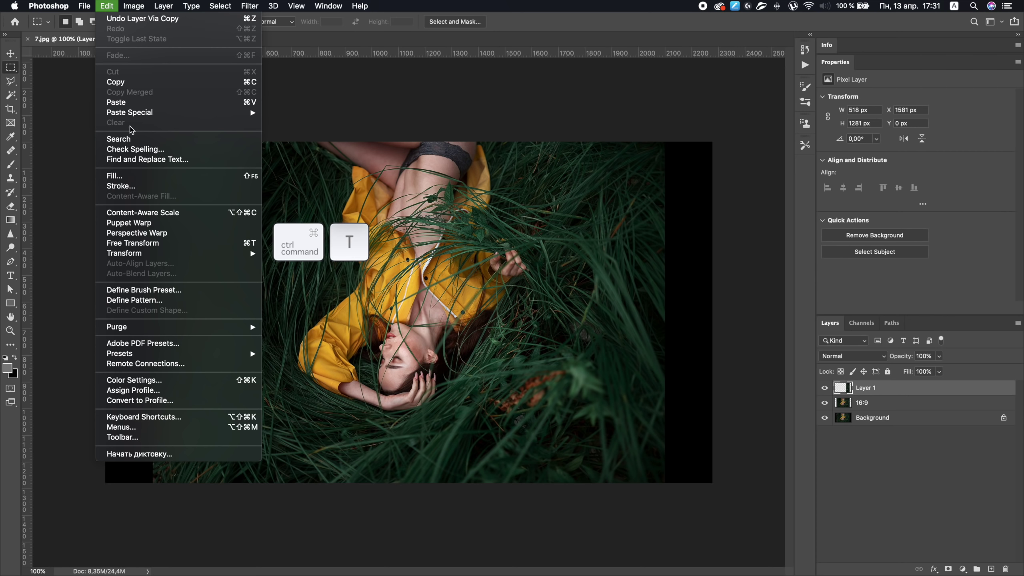
click(139, 243)
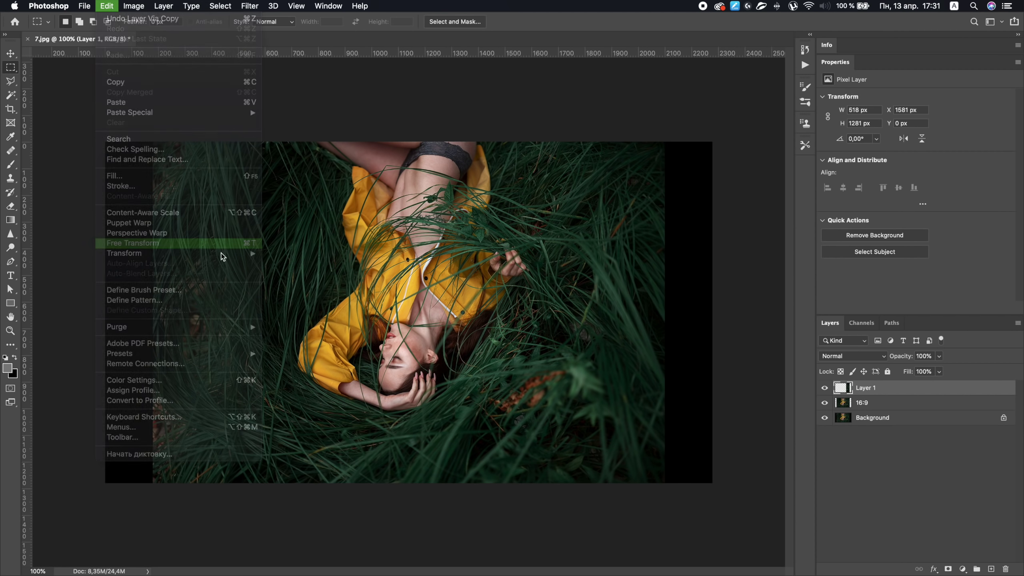
drag(665, 313, 712, 312)
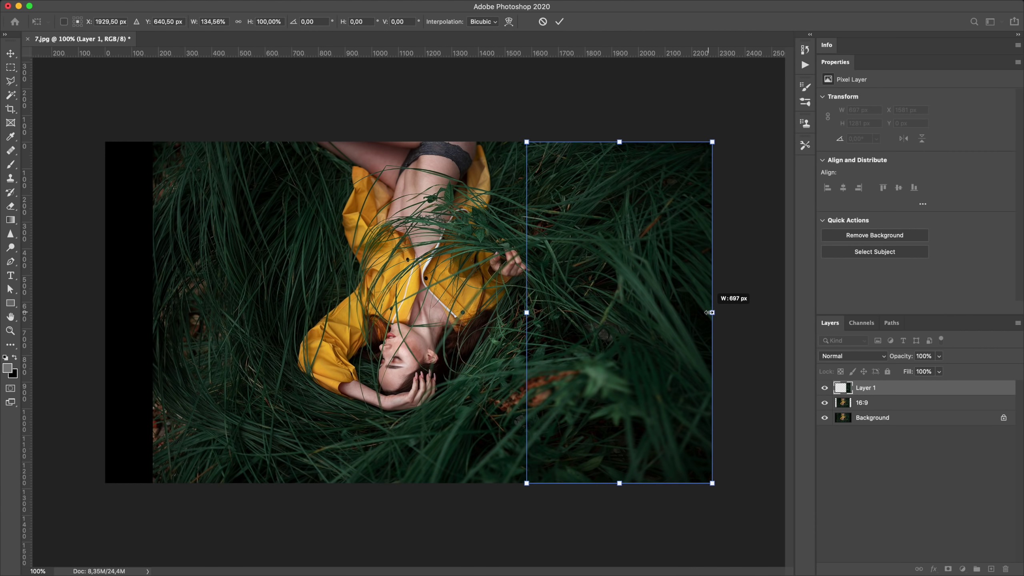
drag(712, 313, 712, 313)
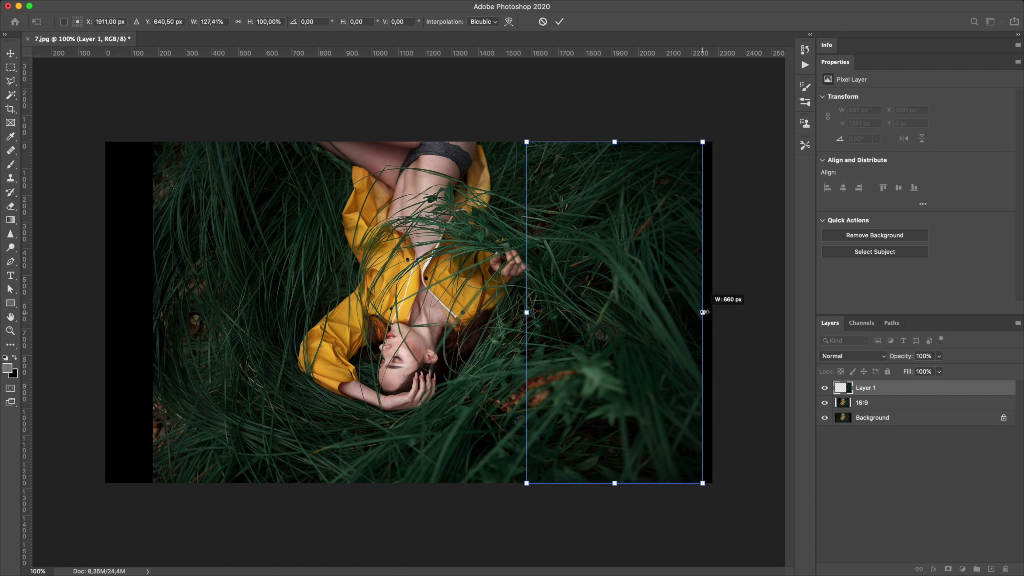
drag(710, 312, 707, 313)
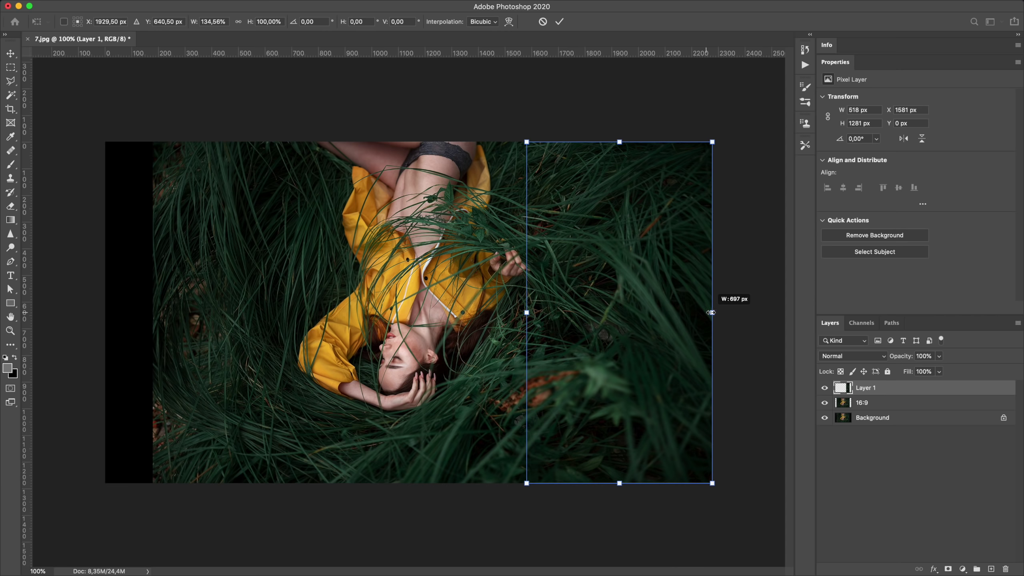
mouse_move(711, 313)
mouse_down()
mouse_move(690, 312)
mouse_move(710, 313)
mouse_up()
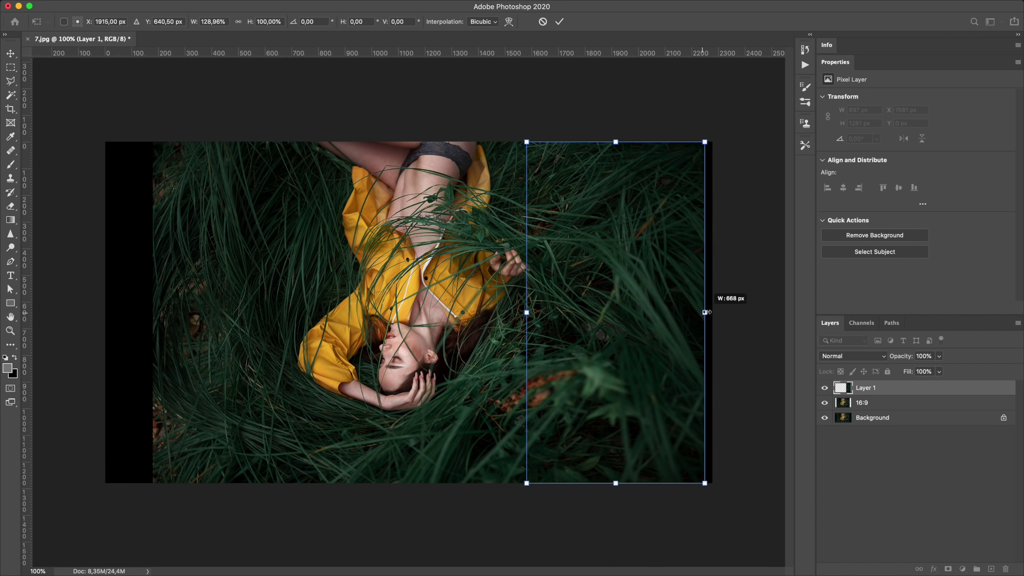
key(Return)
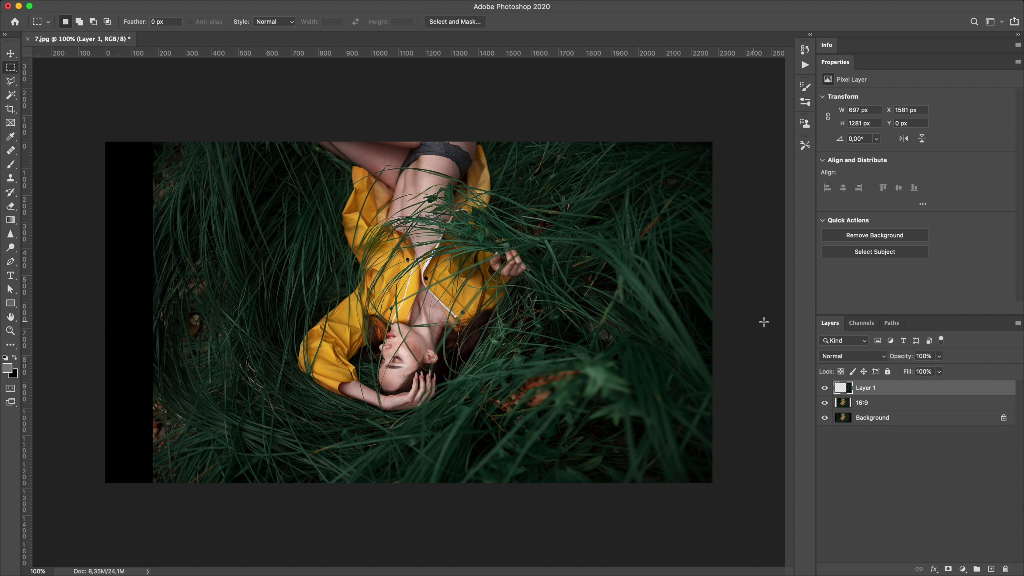
click(863, 403)
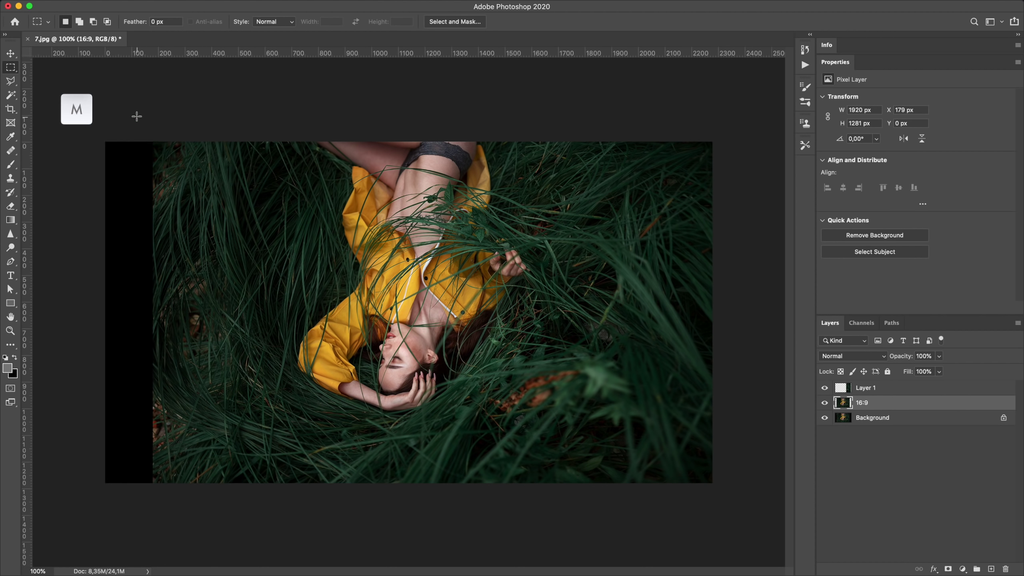
Copy a left-hand grass slice and stretch it over the left strip to the edge.
drag(293, 485, 294, 485)
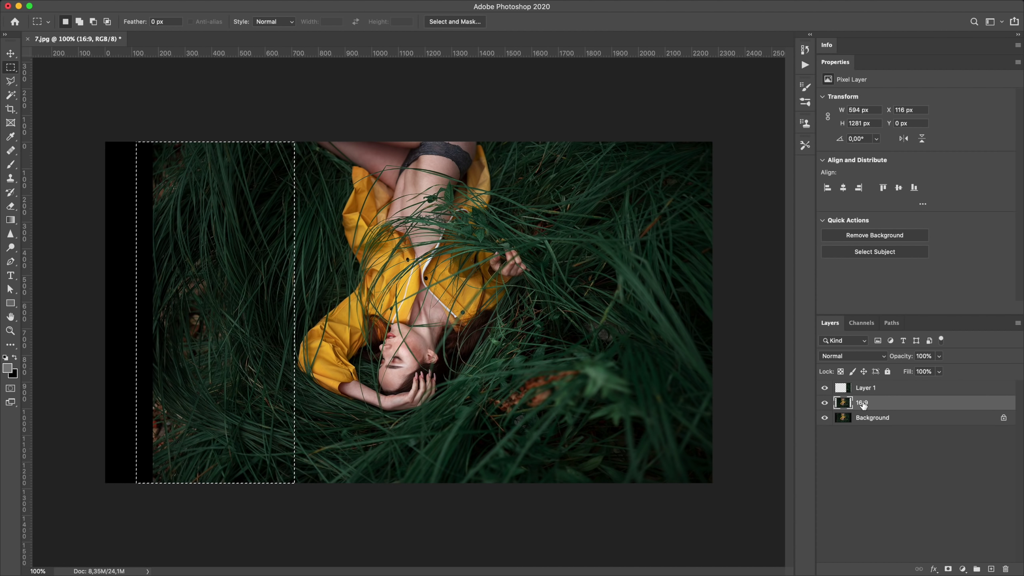
key(ctrl+j)
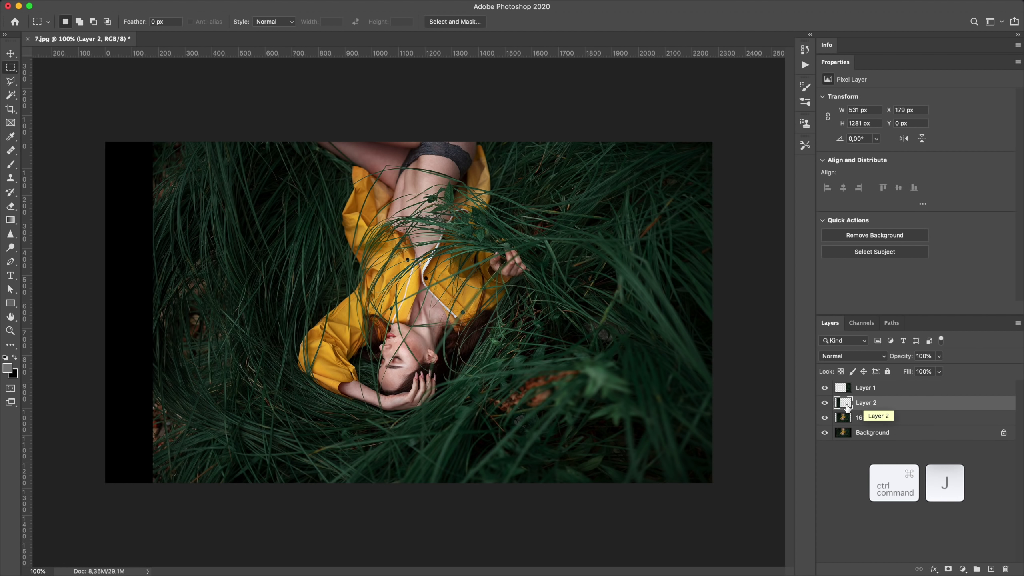
key(ctrl+t)
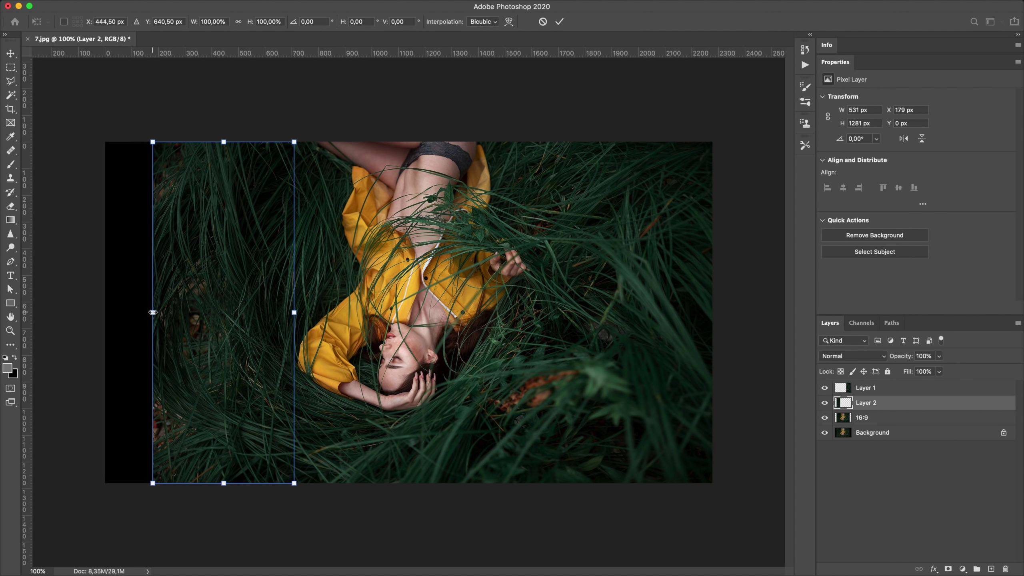
mouse_move(152, 313)
mouse_down()
mouse_move(105, 312)
mouse_move(263, 322)
mouse_move(110, 298)
mouse_up()
key(Return)
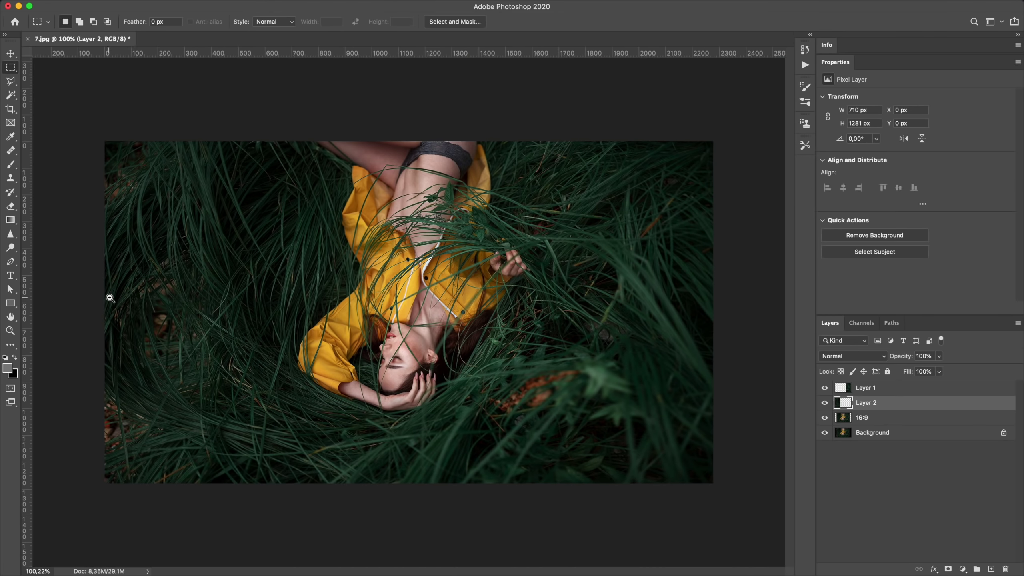
Merge the strip layers into the 16:9 layer and toggle it to compare.
shift+click(867, 418)
key(ctrl+e)
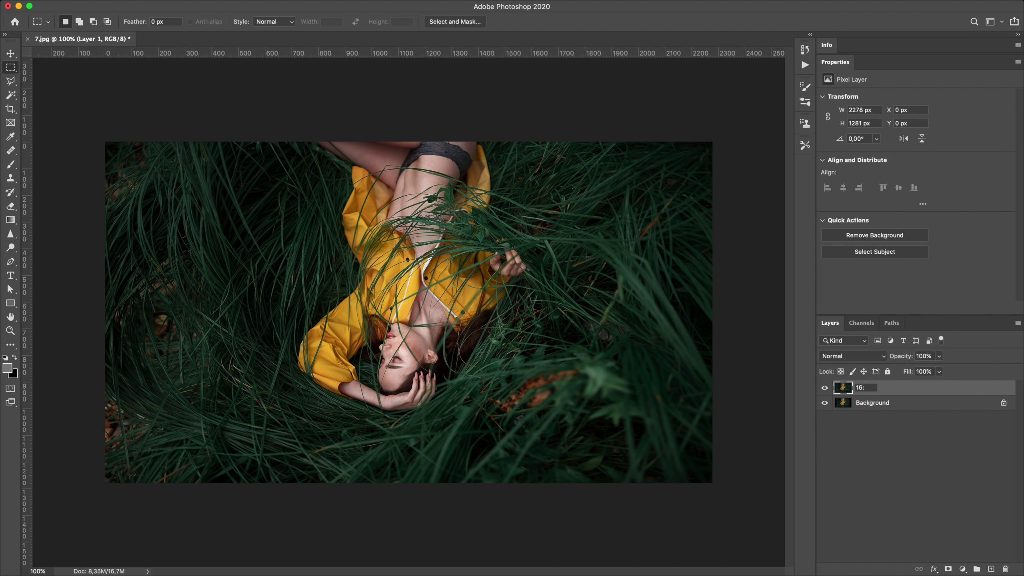
click(824, 387)
click(824, 387)
click(824, 387)
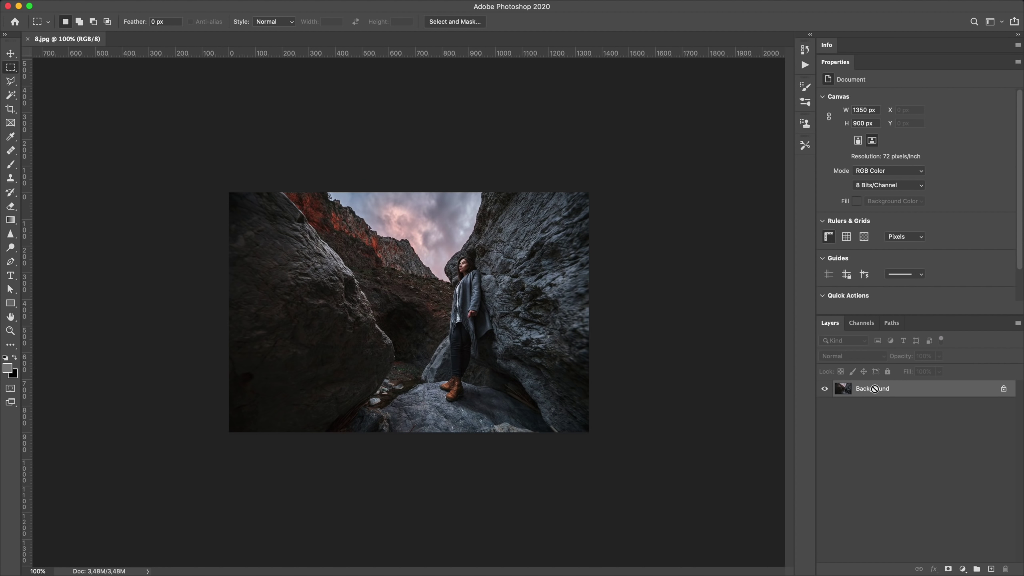
Duplicate the canyon photo and widen its crop to 16:9.
key(ctrl+j)
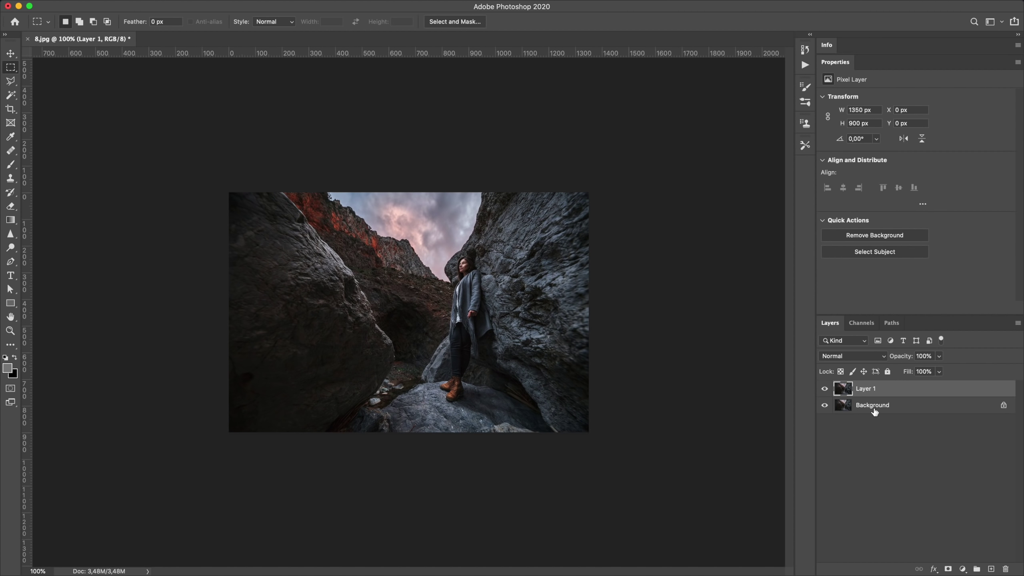
key(c)
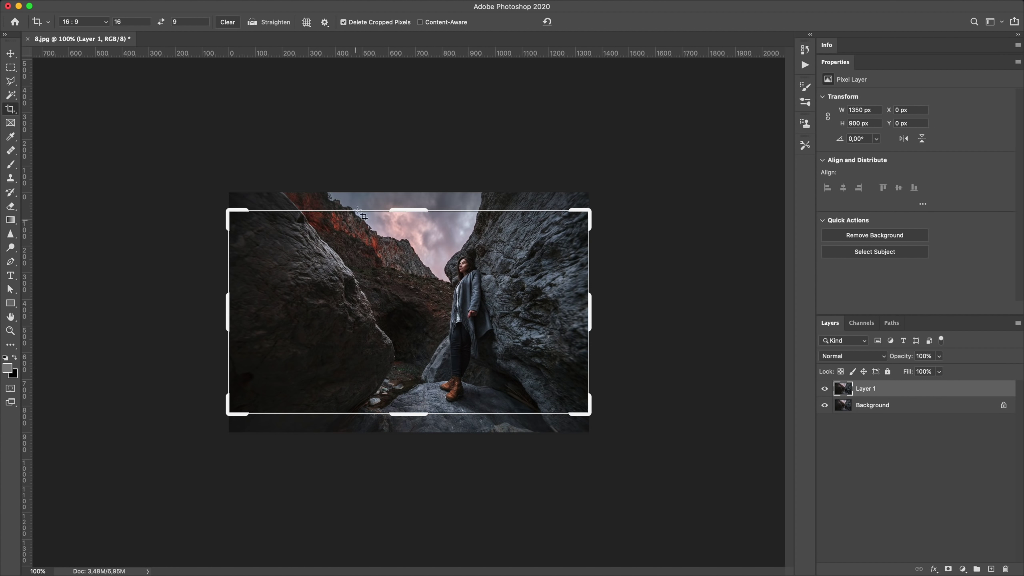
drag(407, 209, 408, 194)
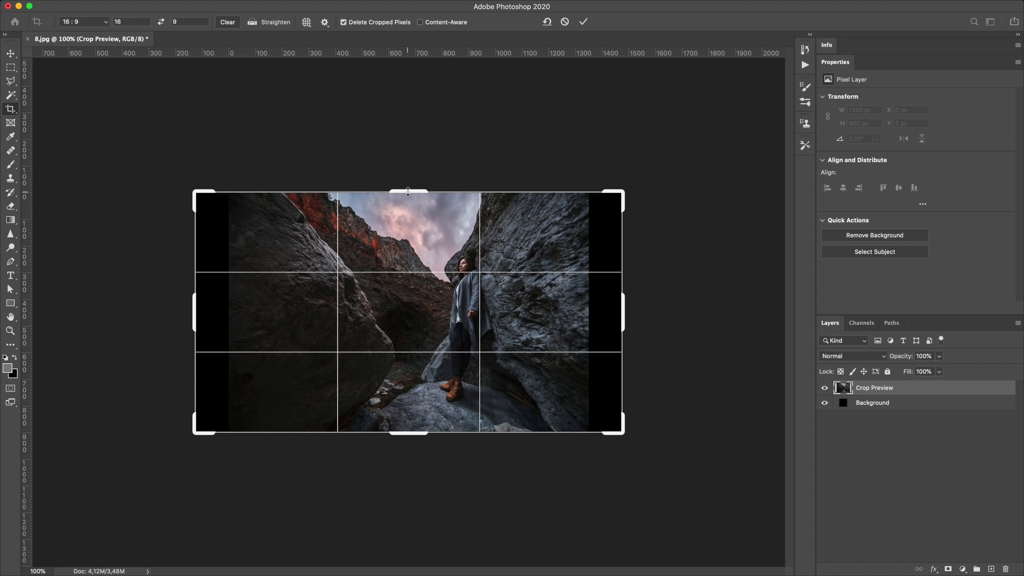
key(Return)
Copy the right rock section and stretch it to the right image edge.
key(m)
drag(630, 169, 482, 455)
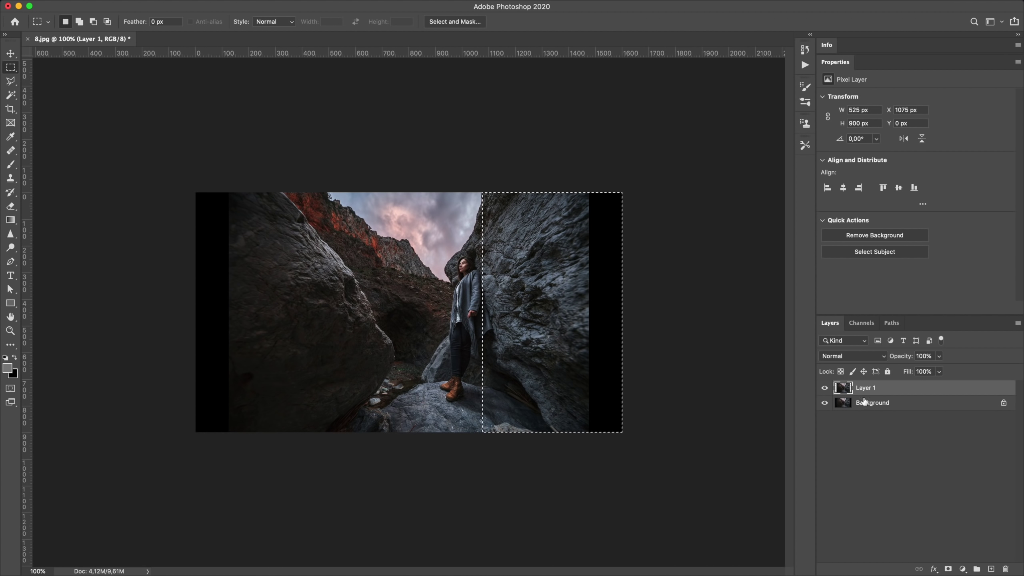
key(ctrl+j)
key(ctrl+t)
drag(593, 313, 621, 313)
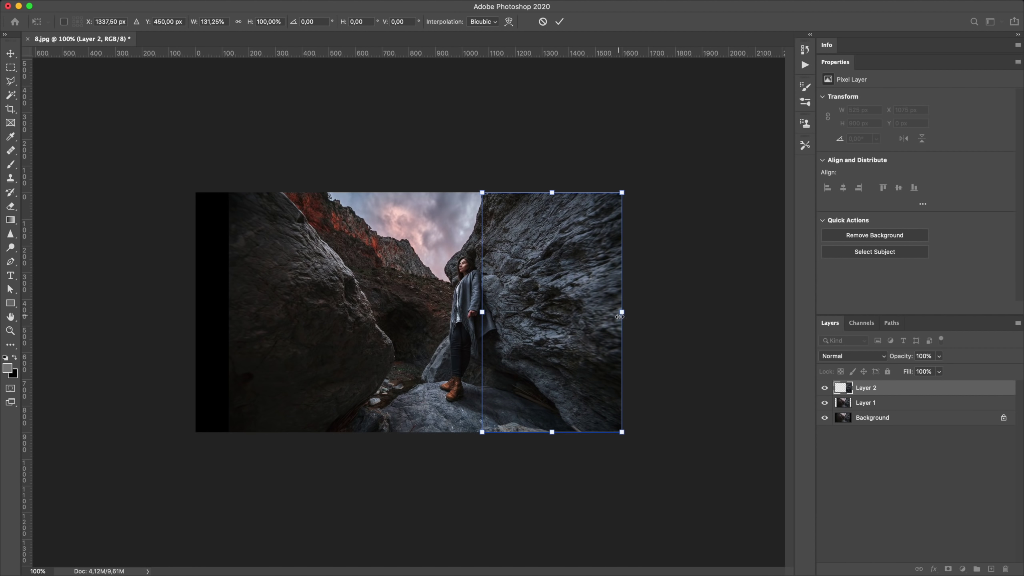
key(Return)
Stretch a copied left section to the left edge, then flatten the image.
click(871, 403)
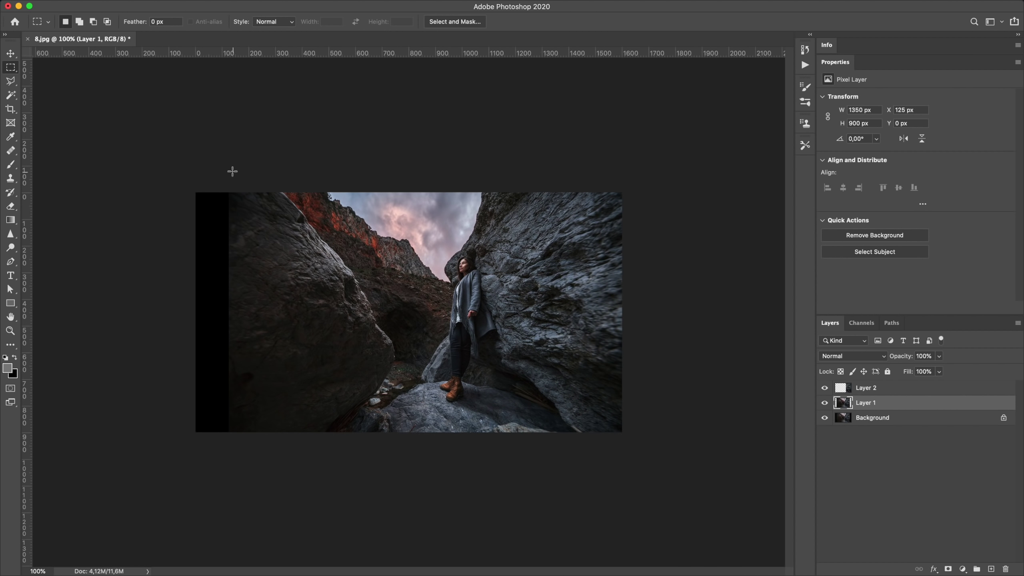
drag(418, 458, 439, 473)
key(ctrl+j)
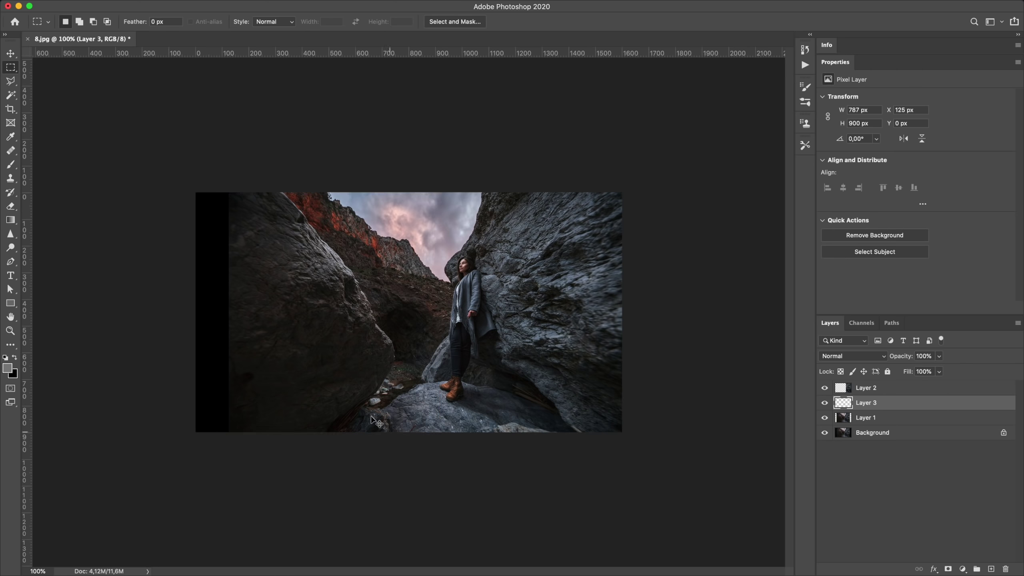
key(ctrl+t)
drag(216, 312, 196, 313)
key(Return)
key(ctrl+shift+e)
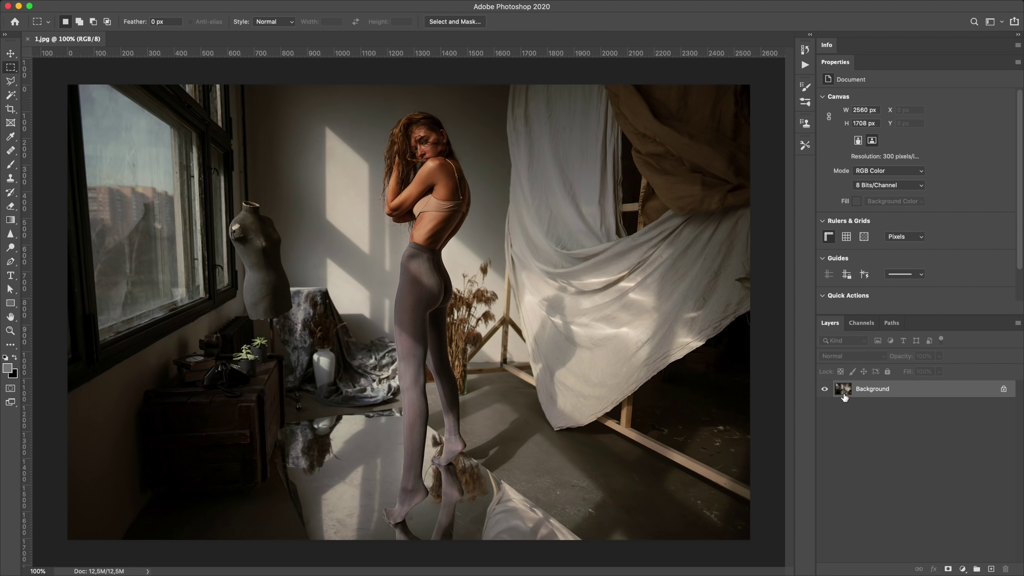
Duplicate the studio photo's layer and widen its crop to 16:9.
key(ctrl+j)
key(ctrl+minus)
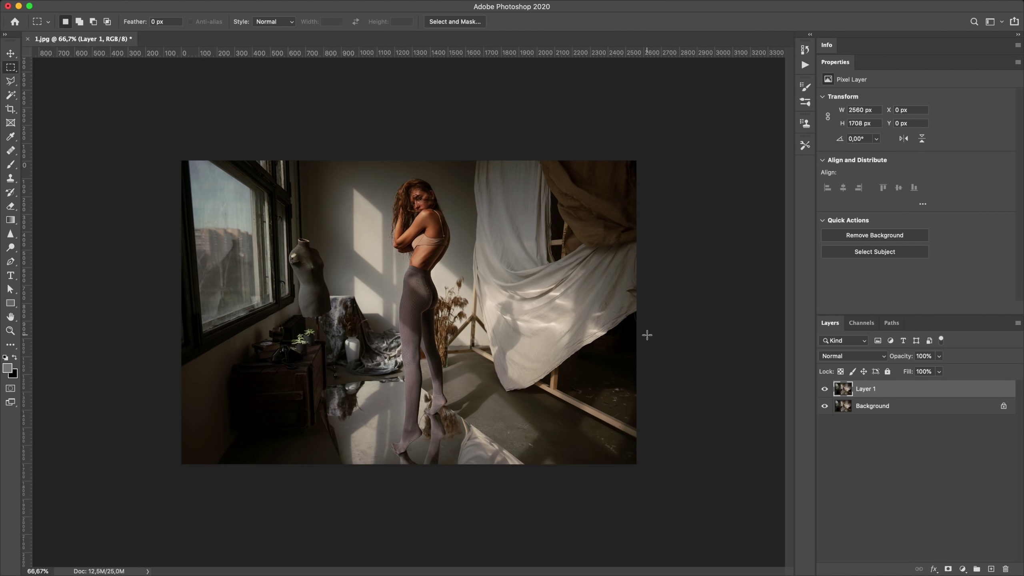
key(c)
drag(419, 188, 412, 160)
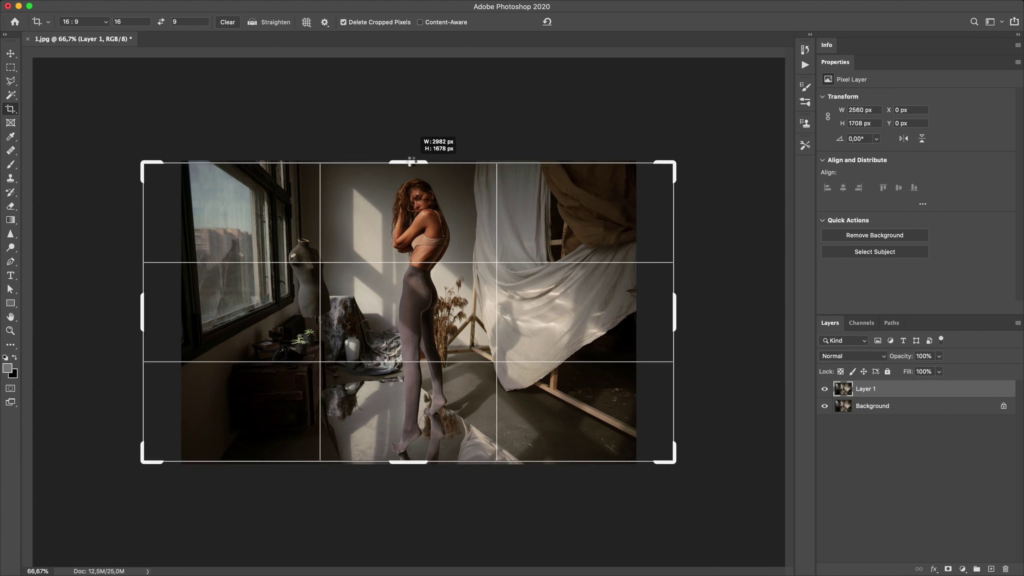
key(Return)
Copy the right curtain section and stretch it to the right canvas edge.
key(m)
drag(701, 157, 454, 504)
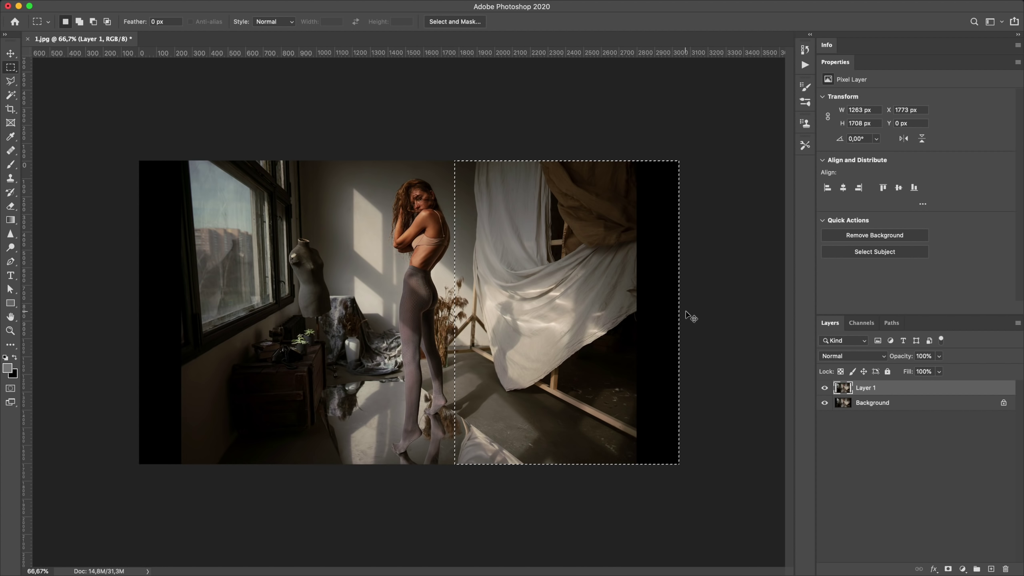
key(ctrl+j)
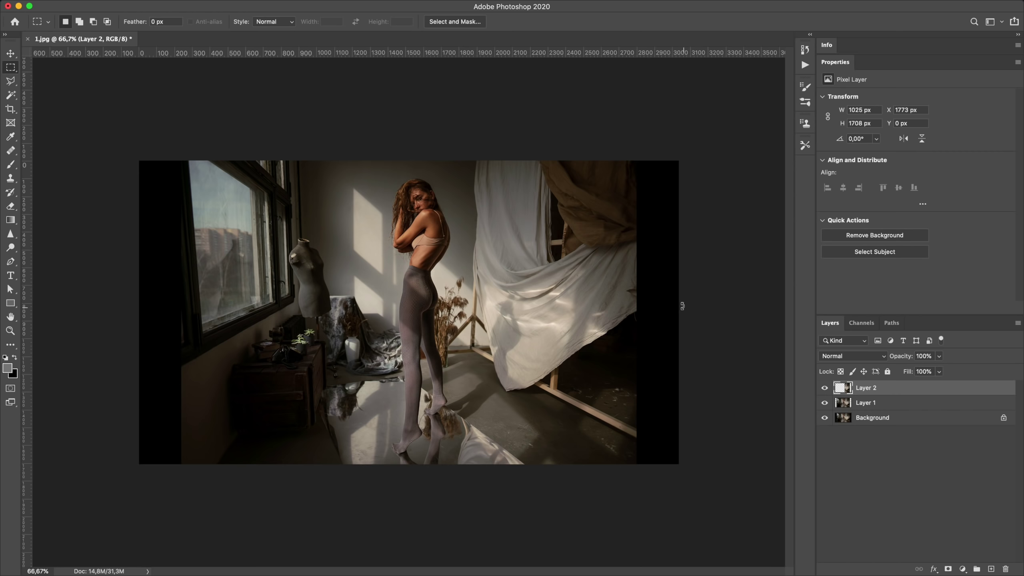
key(ctrl+t)
drag(636, 312, 676, 316)
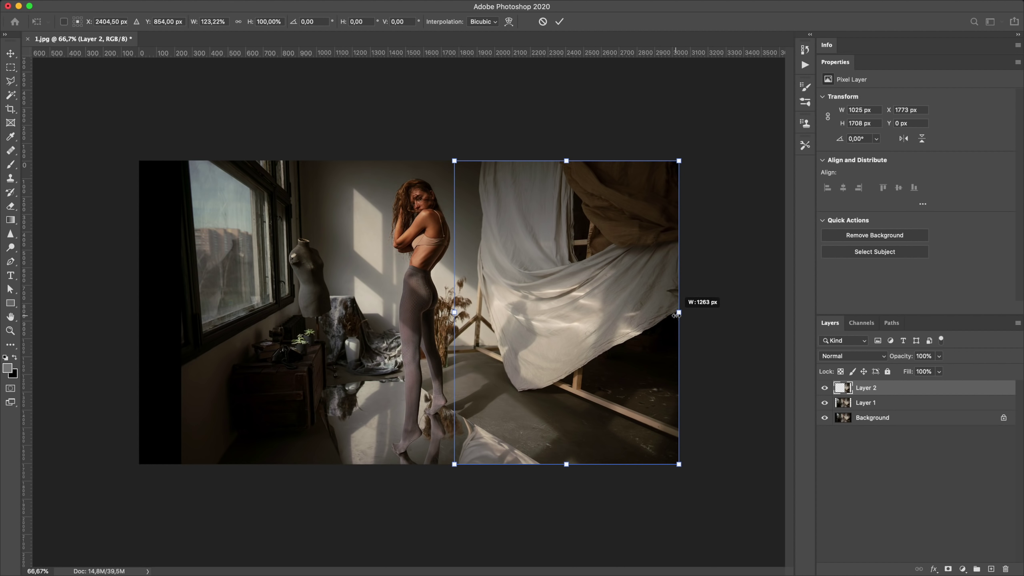
key(Return)
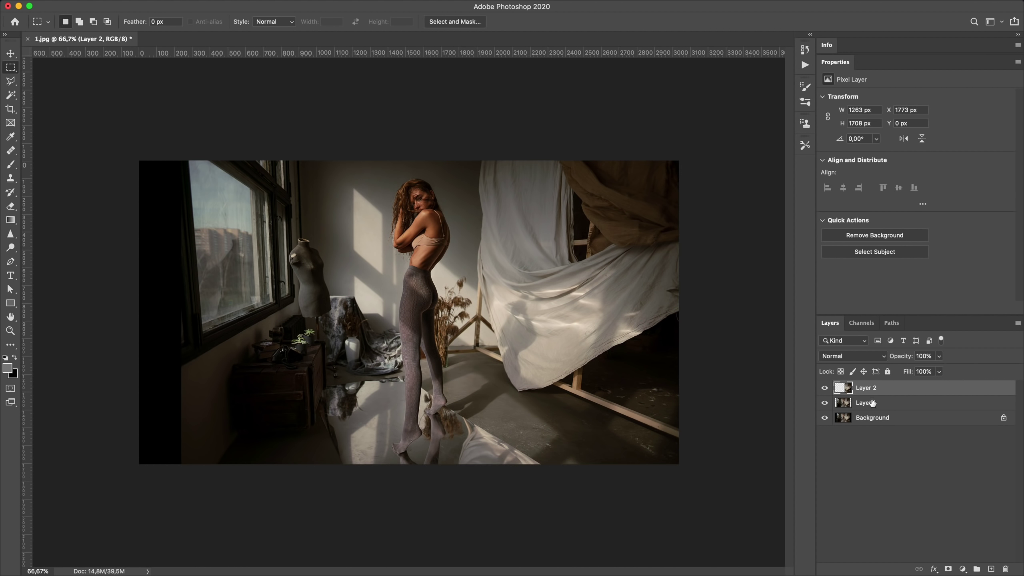
Copy the window-side section from Layer 1 and stretch it to the left canvas edge.
click(871, 402)
key(ctrl+t)
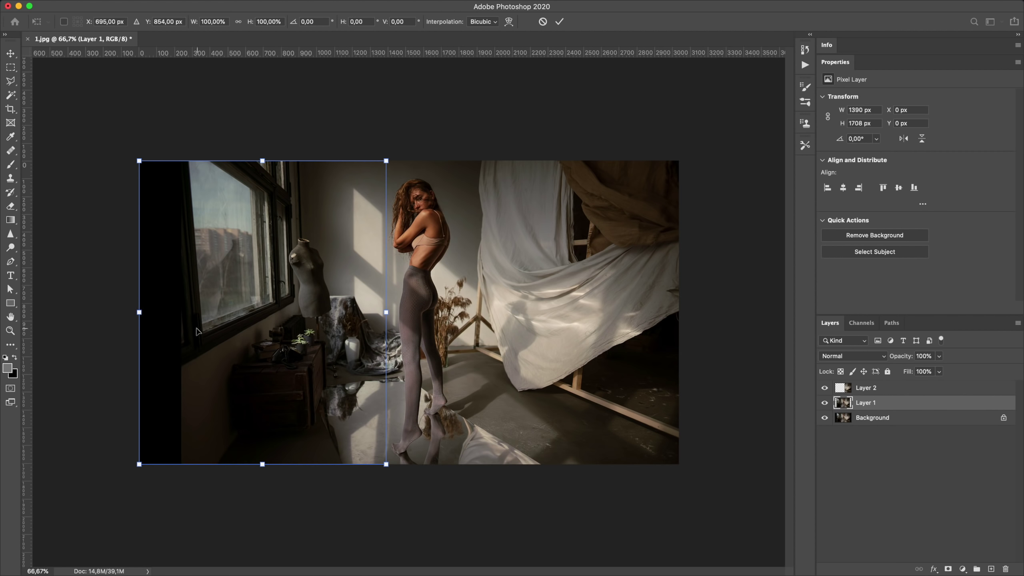
key(Return)
key(ctrl+j)
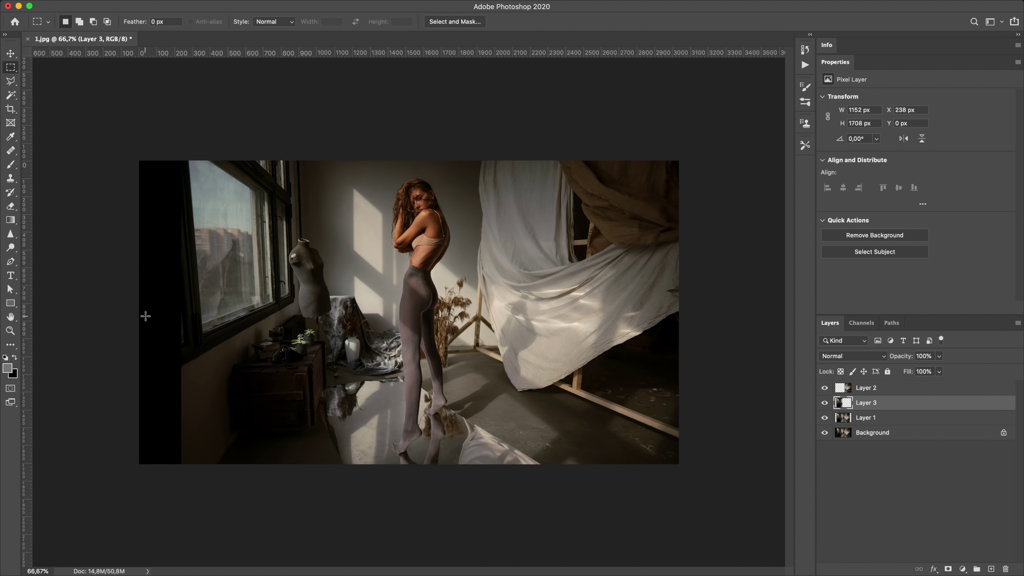
key(ctrl+t)
drag(180, 311, 139, 312)
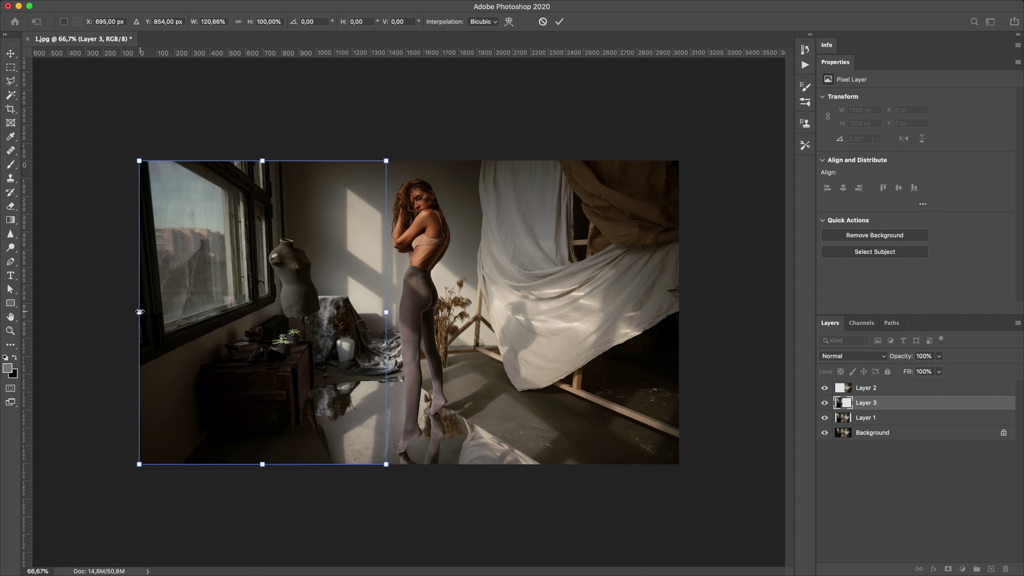
key(Return)
Merge Layers 3 and 2 into the filled layer and compare at actual size.
key(m)
key(ctrl+e)
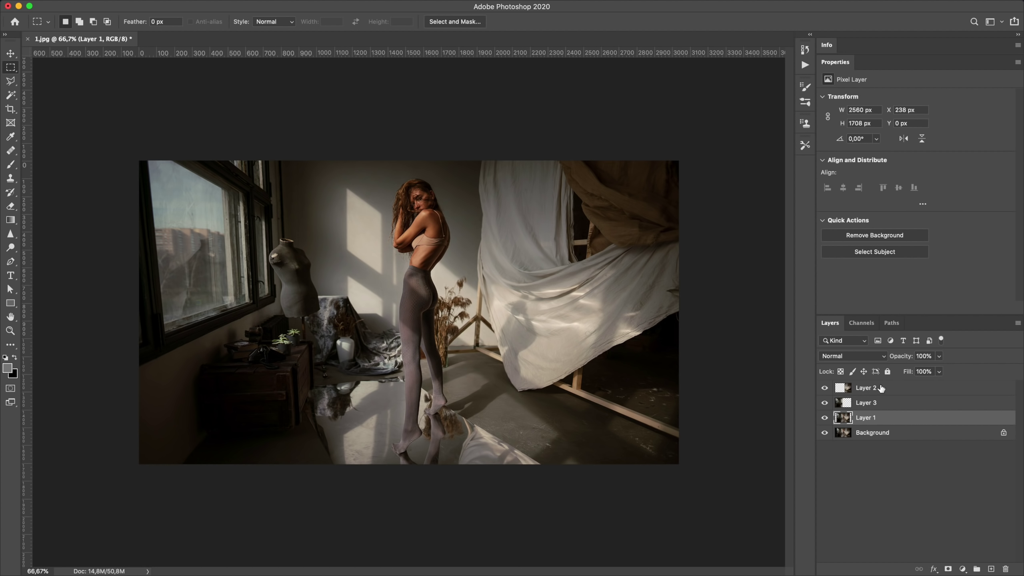
click(854, 388)
key(ctrl+e)
key(ctrl+1)
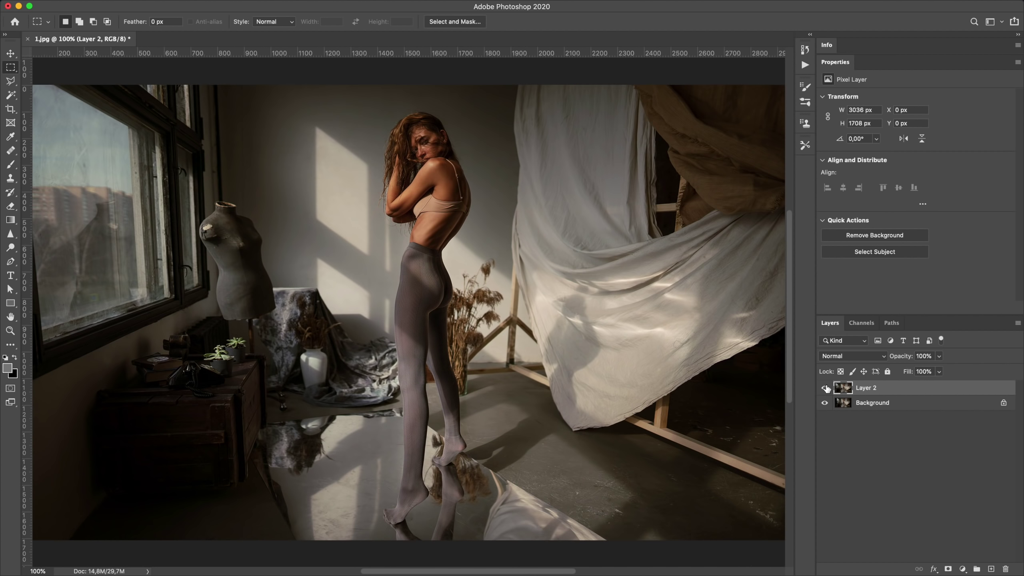
click(825, 388)
click(825, 388)
click(825, 387)
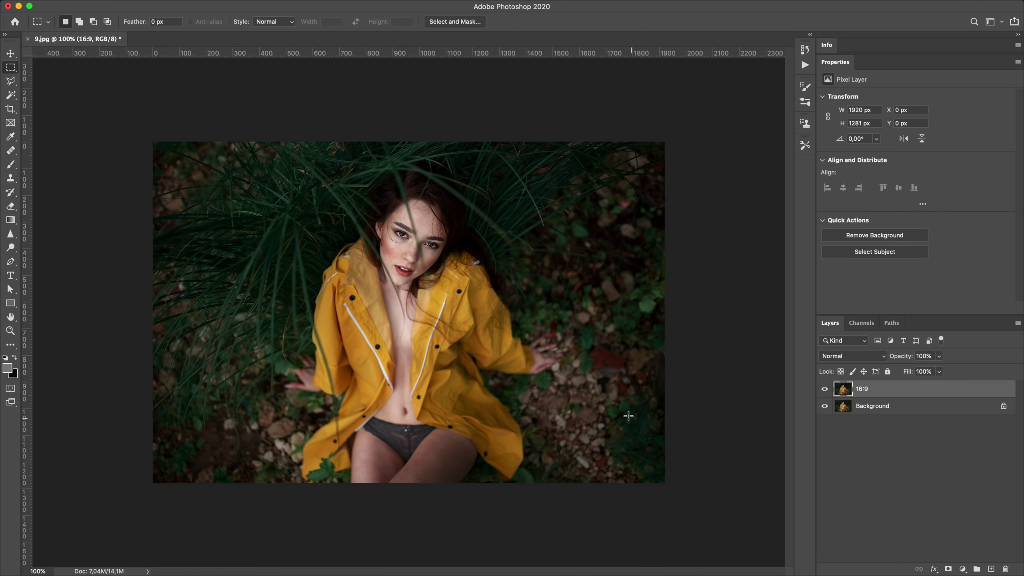
Widen the raincoat photo's crop to 16:9.
key(c)
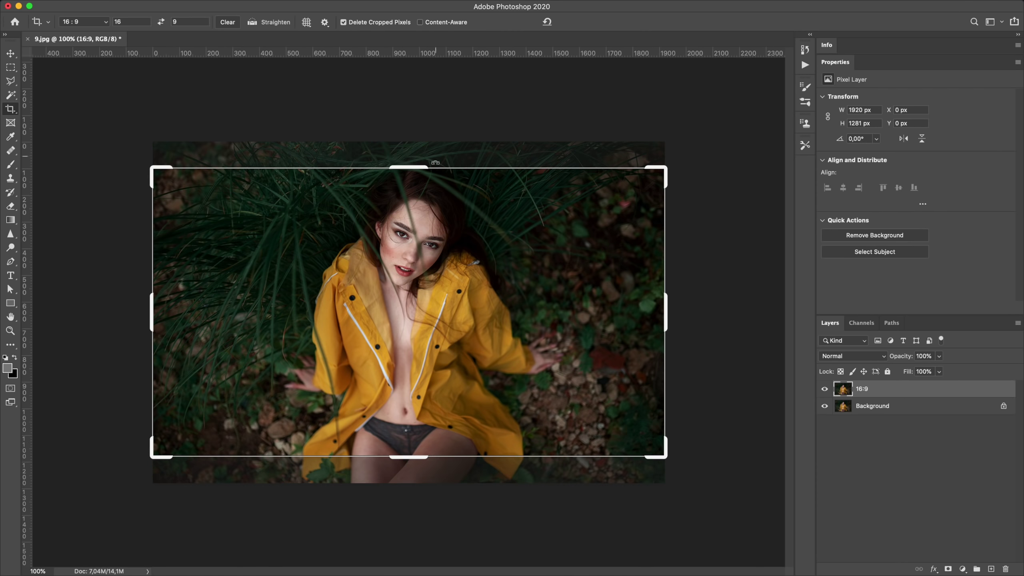
drag(411, 167, 412, 137)
key(Return)
Try stretching a right-side strip toward the edge, then undo it.
key(m)
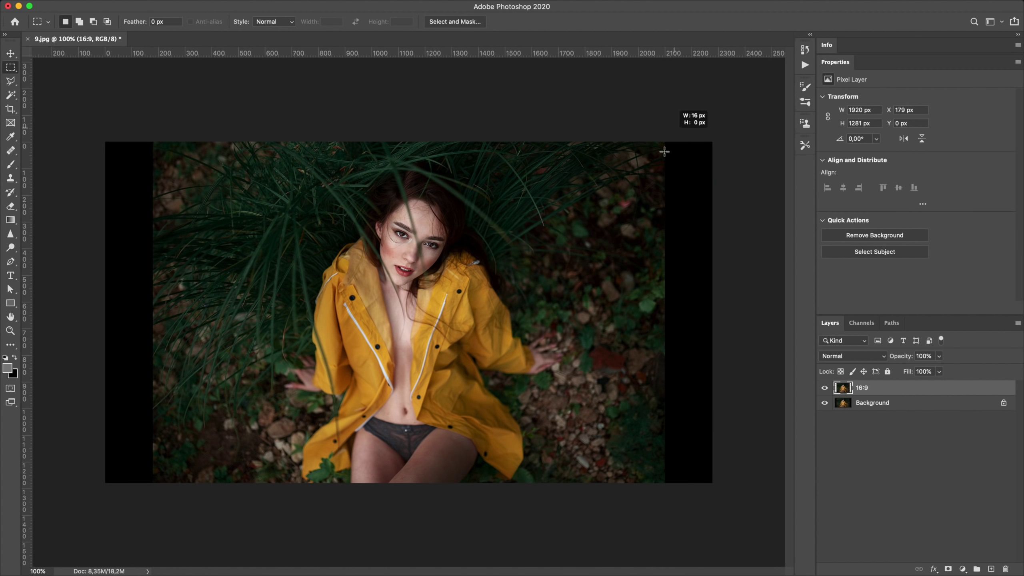
mouse_move(675, 133)
mouse_down()
mouse_move(580, 501)
mouse_move(565, 507)
mouse_up()
key(ctrl+t)
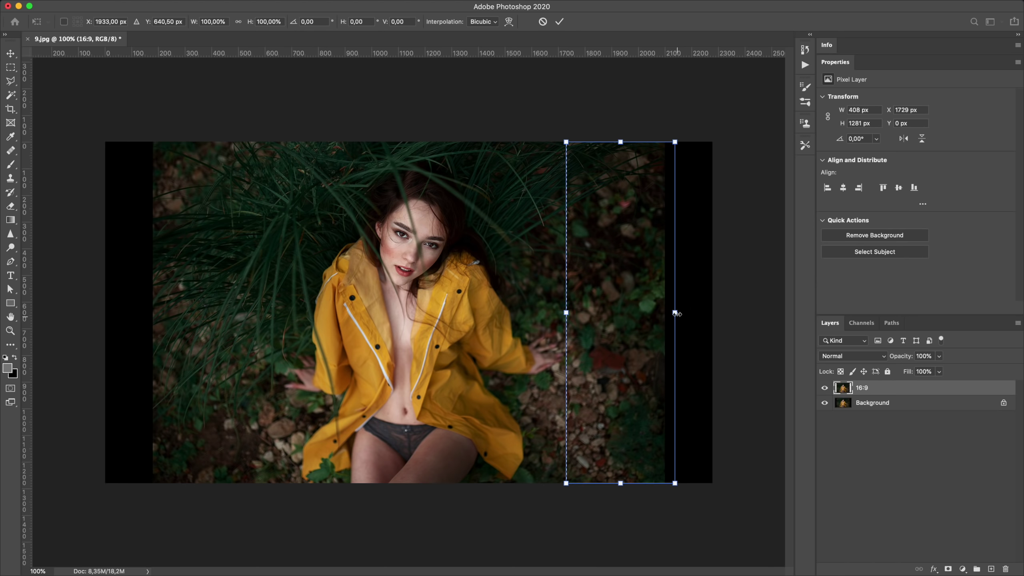
drag(675, 313, 722, 313)
key(Return)
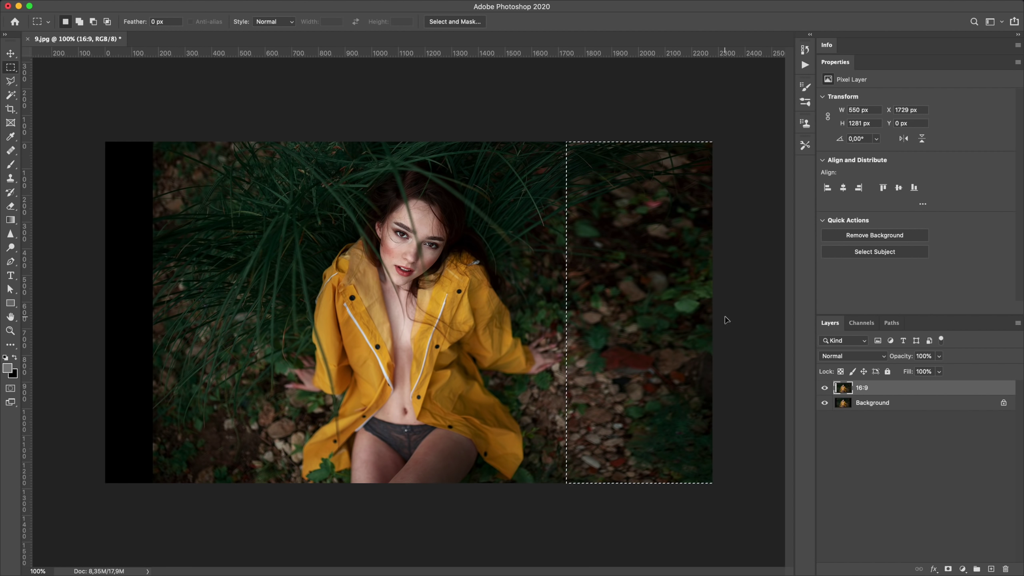
key(ctrl+d)
key(ctrl+z)
key(ctrl+z)
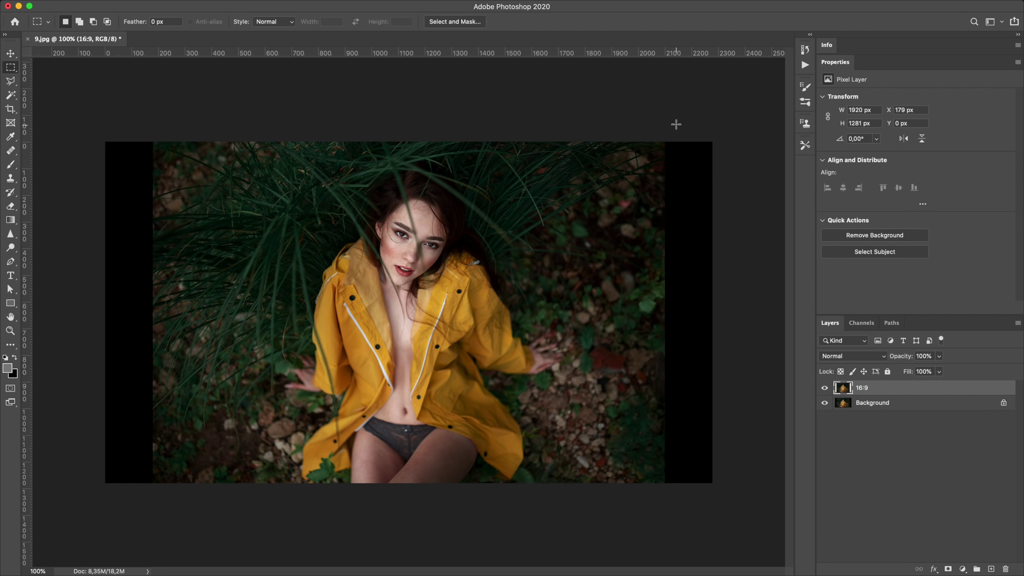
Copy a wider right section including the arm and stretch it to the canvas edge.
drag(584, 322, 490, 495)
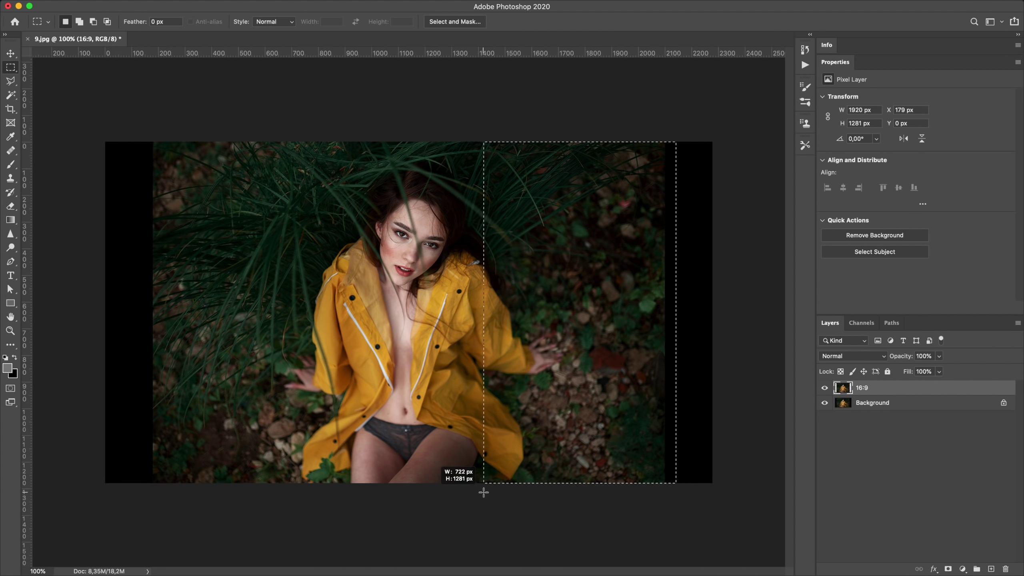
drag(490, 495, 484, 491)
key(ctrl+j)
key(ctrl+t)
drag(676, 312, 712, 313)
key(Return)
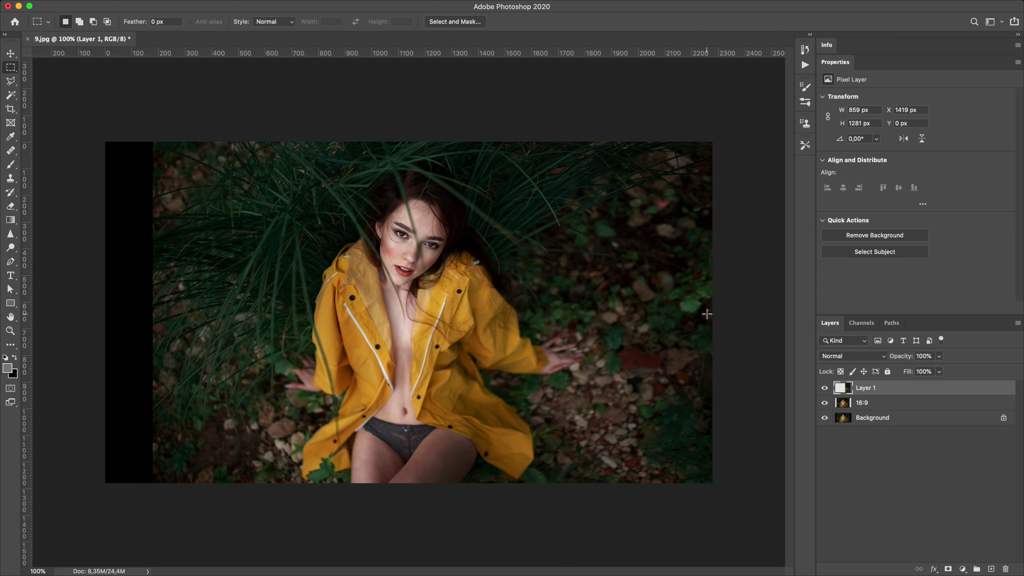
Mask the stretched layer, painting black over the distorted hand and jacket edge.
drag(460, 256, 594, 373)
click(595, 373)
key(x)
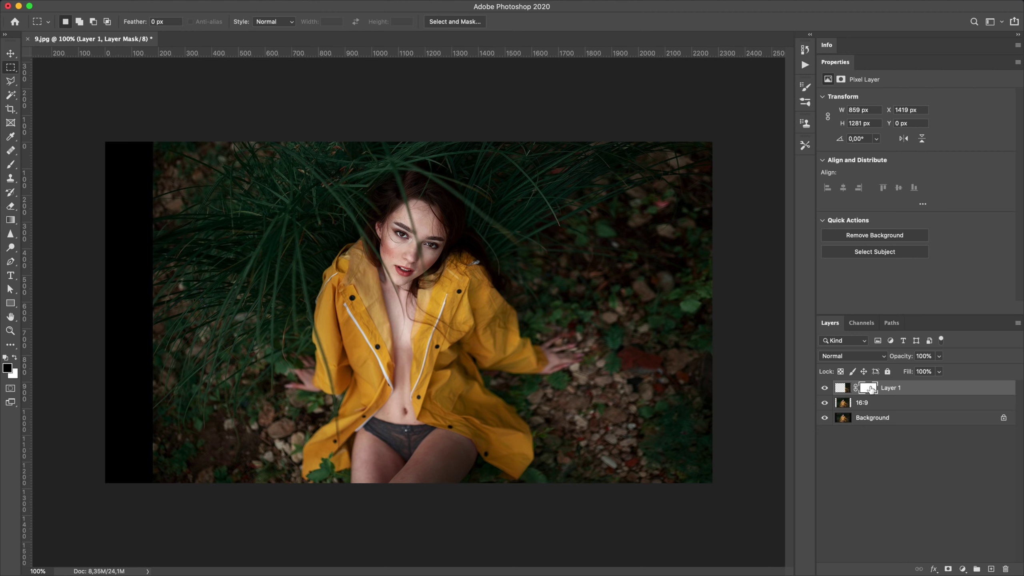
key(b)
drag(541, 354, 500, 301)
click(534, 346)
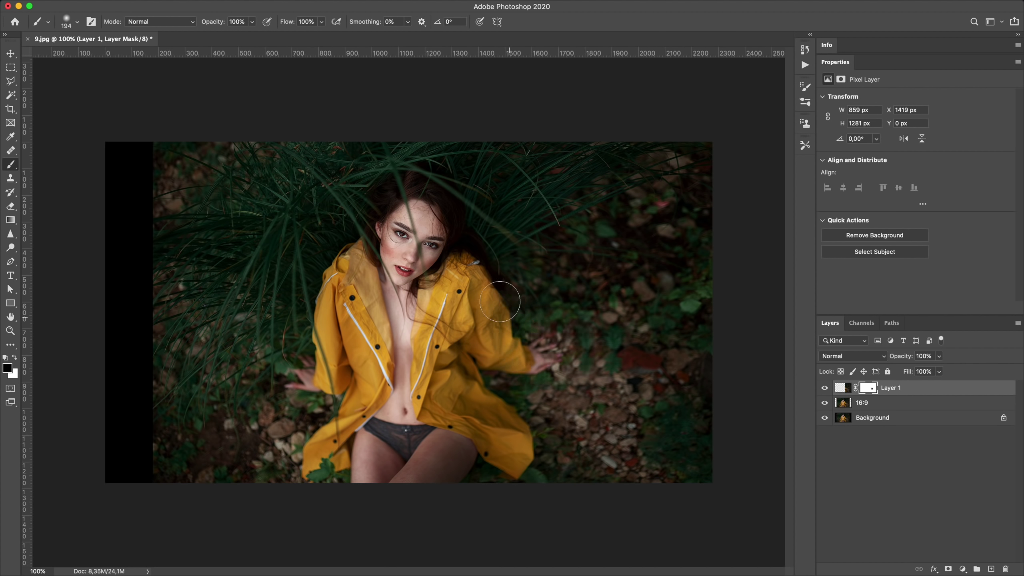
mouse_move(502, 366)
mouse_down()
mouse_move(517, 429)
mouse_move(531, 427)
mouse_up()
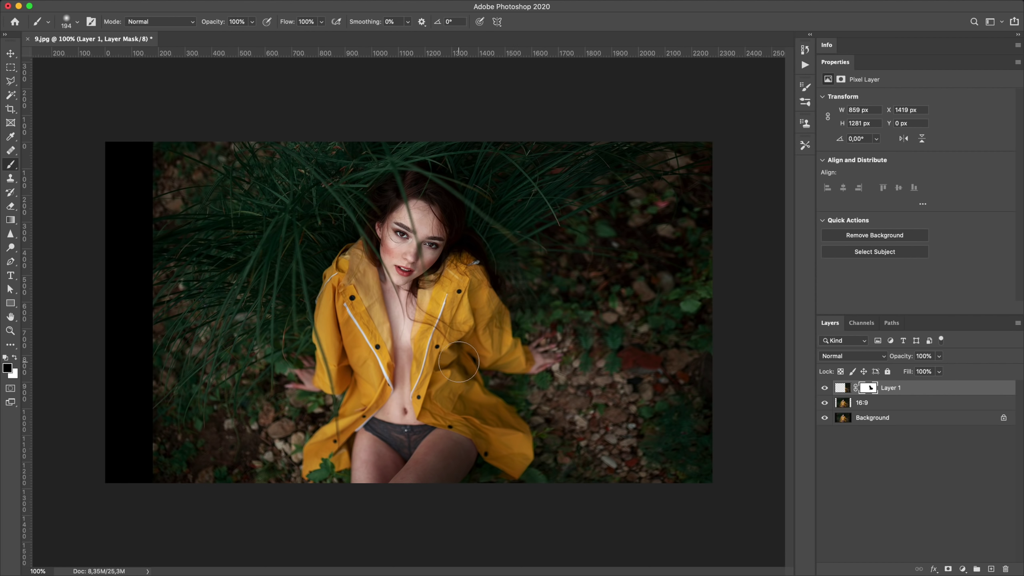
click(870, 403)
Copy the left part of the photo and stretch it to the left canvas edge.
key(m)
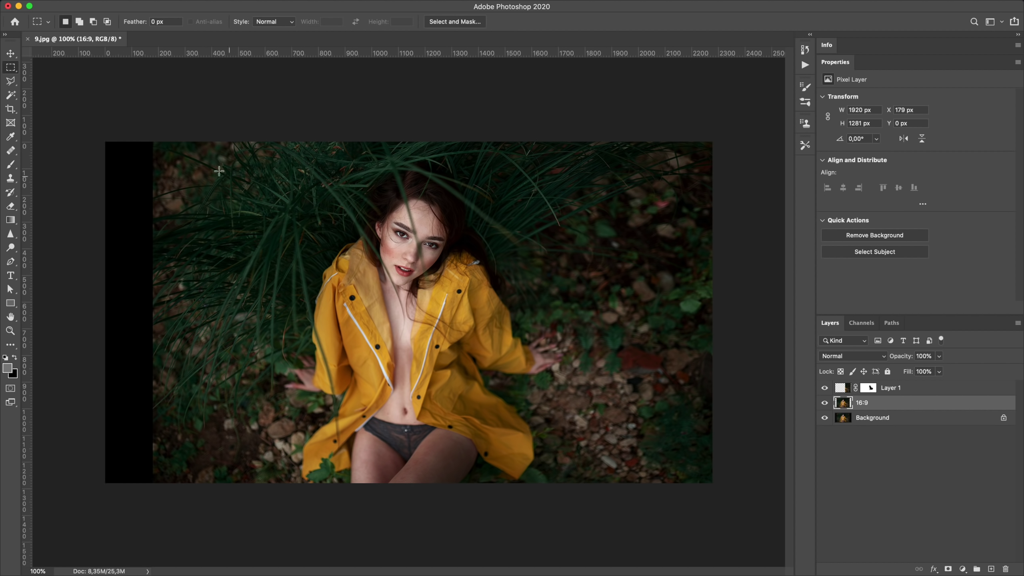
drag(200, 280, 312, 512)
key(ctrl+j)
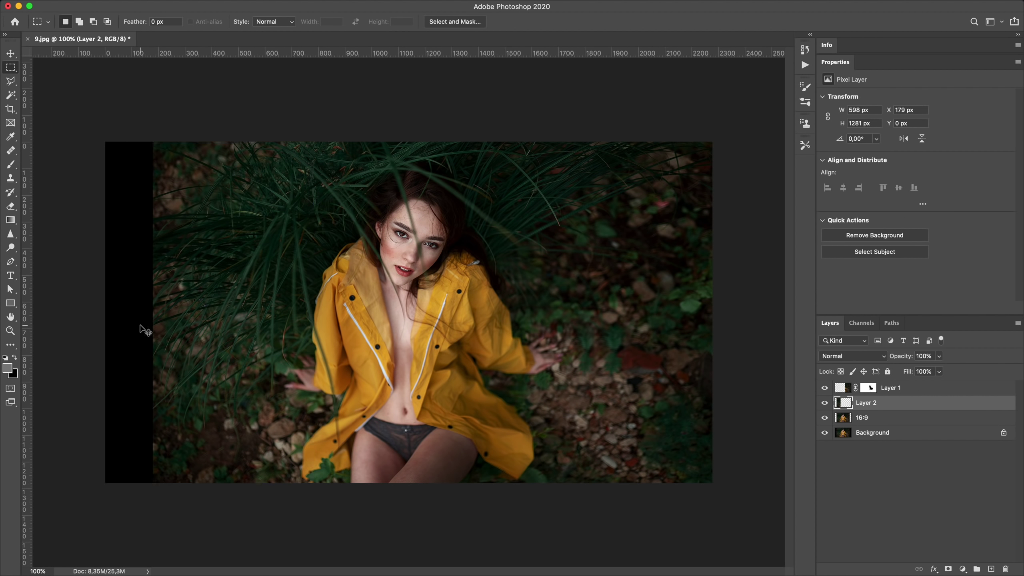
key(ctrl+t)
drag(153, 311, 106, 312)
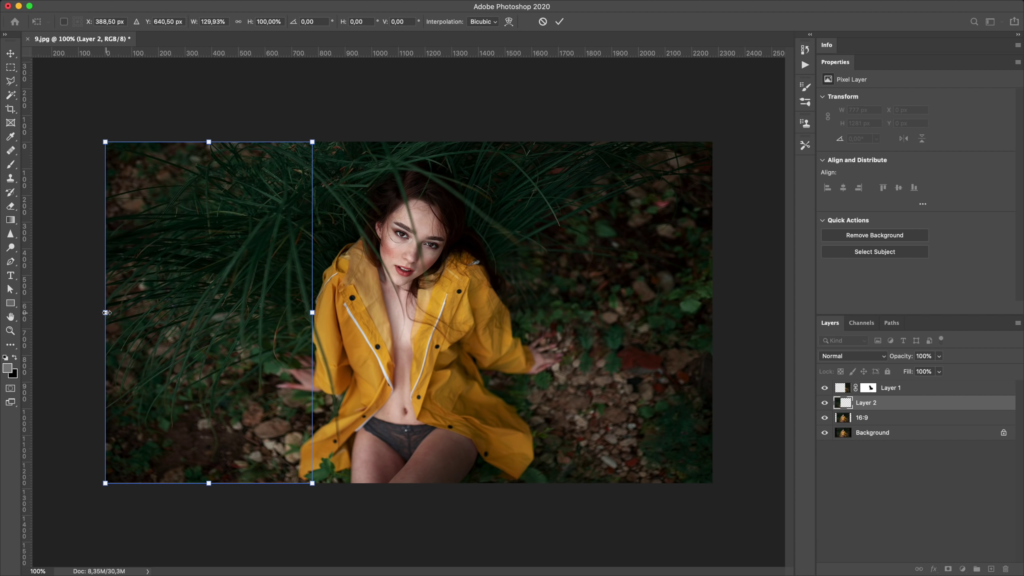
key(Return)
Add a mask to Layer 2 and paint it so the hand shows again.
key(ctrl+m)
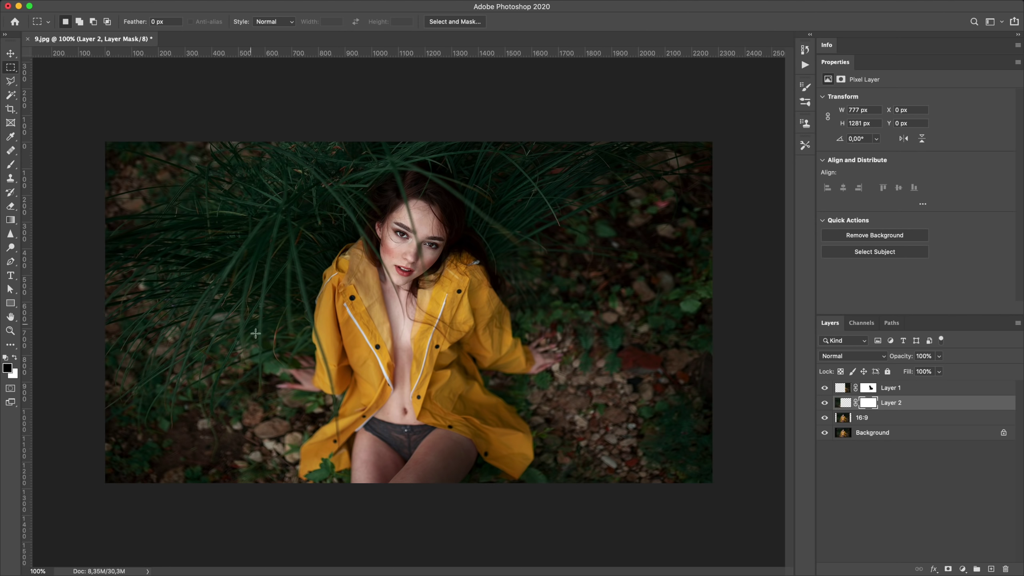
key(b)
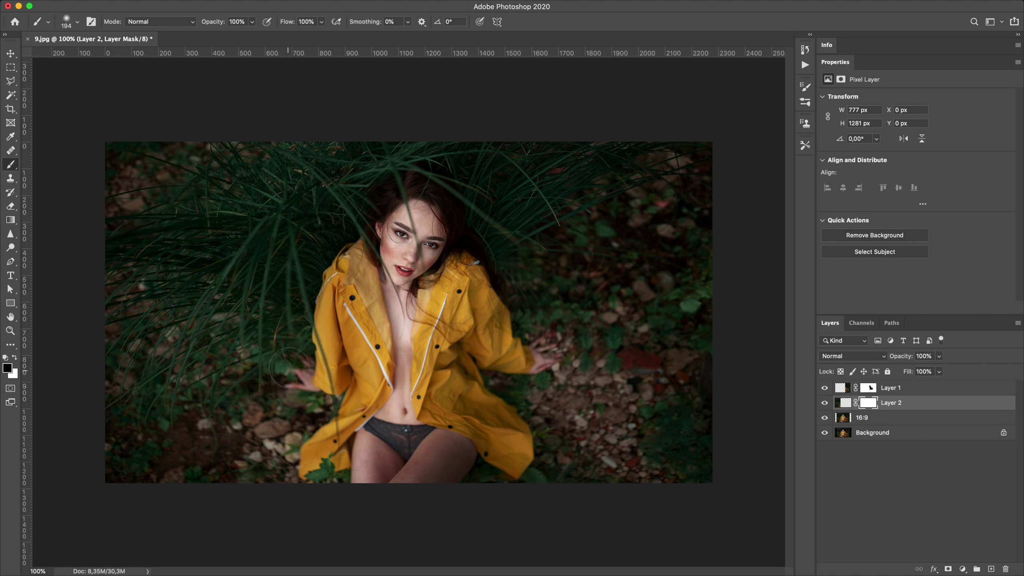
mouse_move(284, 365)
mouse_down()
mouse_move(270, 365)
mouse_move(287, 366)
mouse_up()
key(x)
Merge the layers into one and toggle it to compare before and after.
click(842, 388)
shift+click(842, 416)
key(ctrl+e)
click(824, 387)
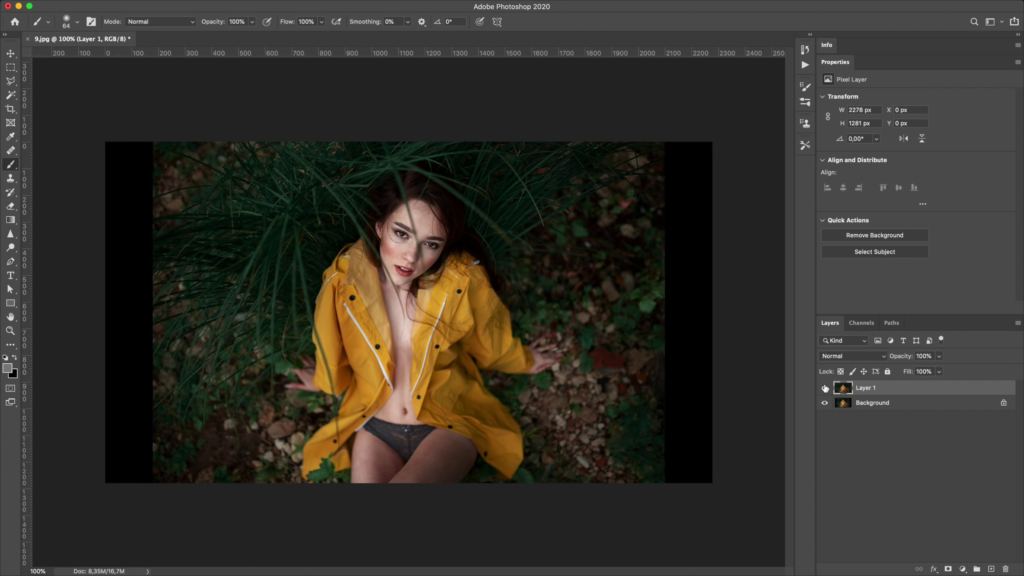
click(825, 388)
click(824, 388)
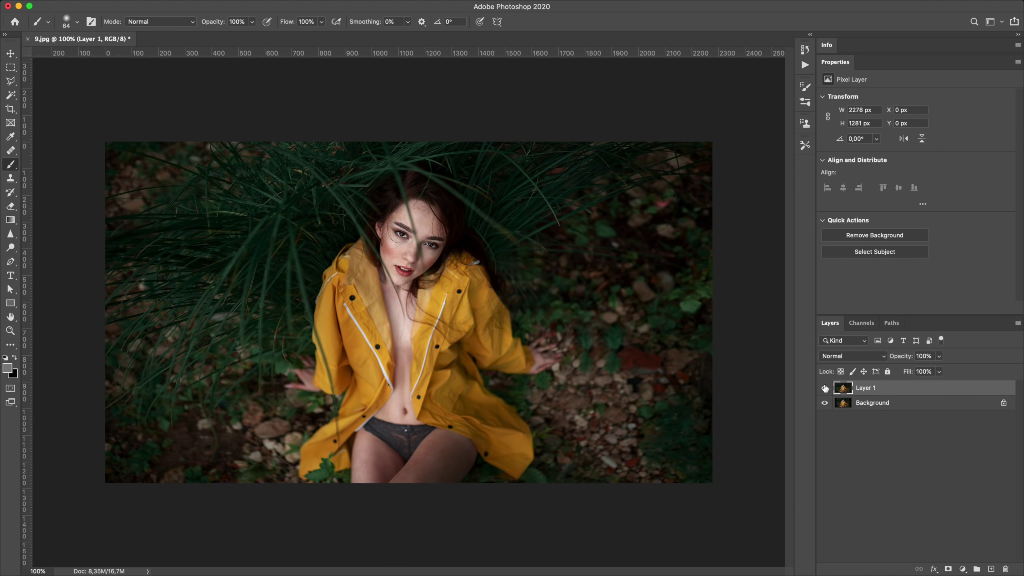
click(824, 388)
click(825, 388)
click(857, 472)
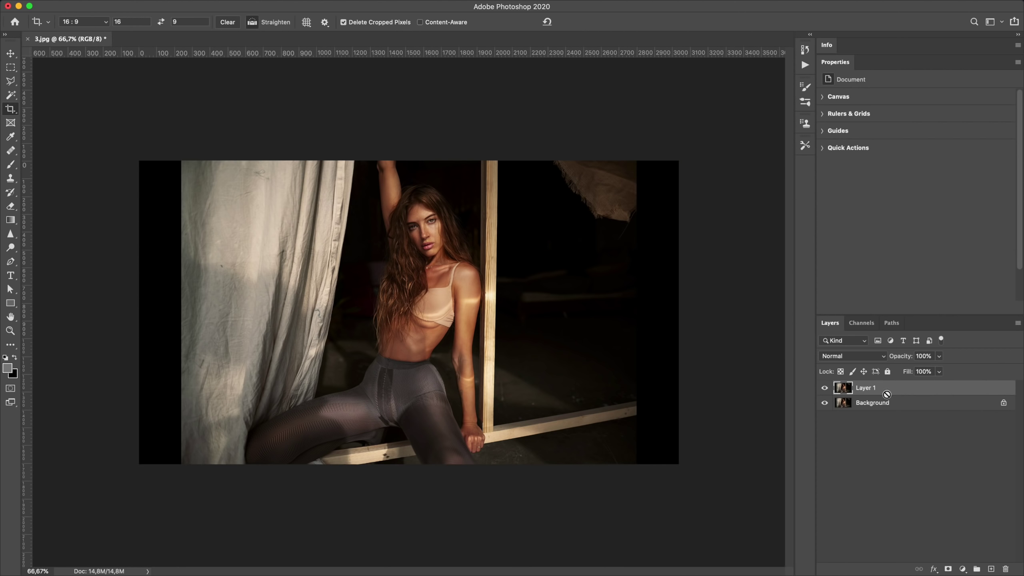
On Layer 1, stretch the curtain photo's right side over the black strip.
click(886, 394)
key(m)
drag(685, 149, 489, 488)
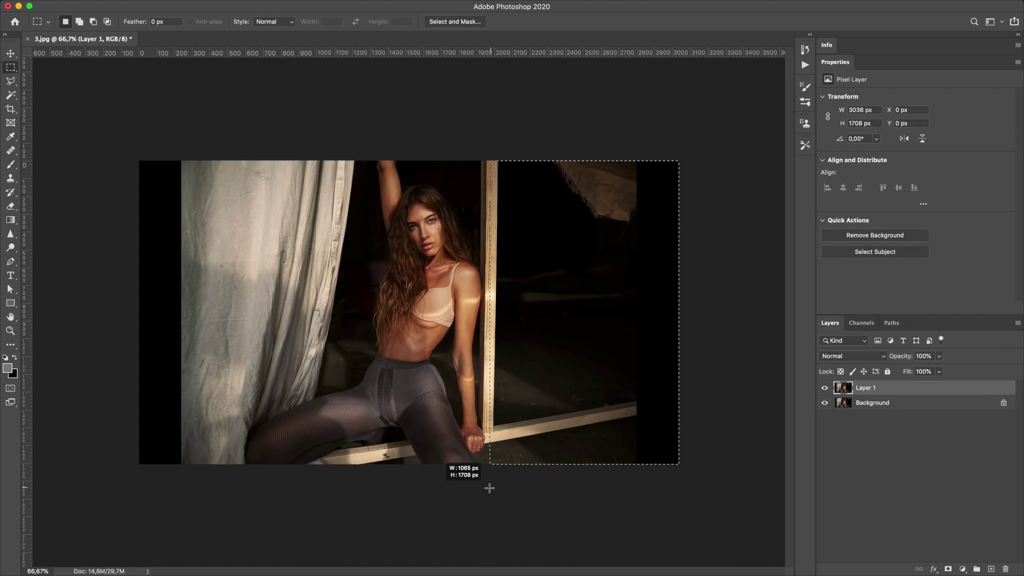
key(ctrl+t)
drag(678, 312, 733, 308)
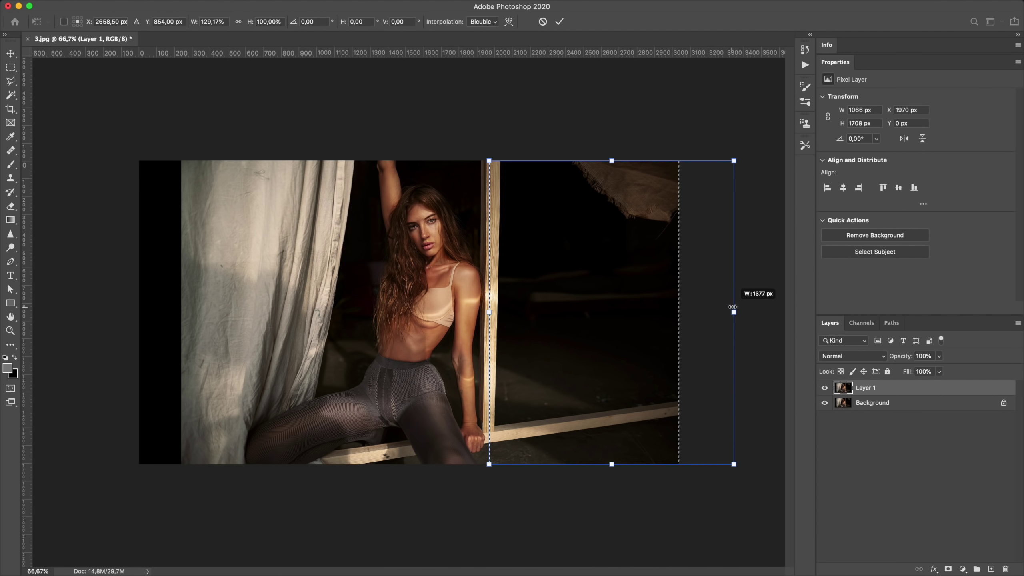
key(Return)
Try stretching a narrow left curtain strip to the edge, then undo it.
click(241, 525)
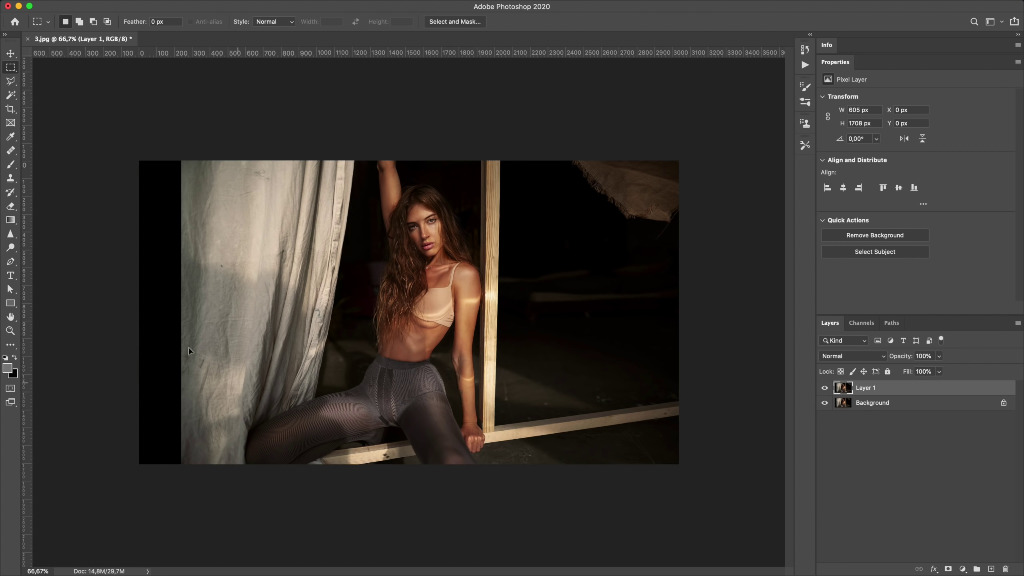
drag(247, 153, 133, 472)
key(ctrl+t)
drag(139, 312, 69, 311)
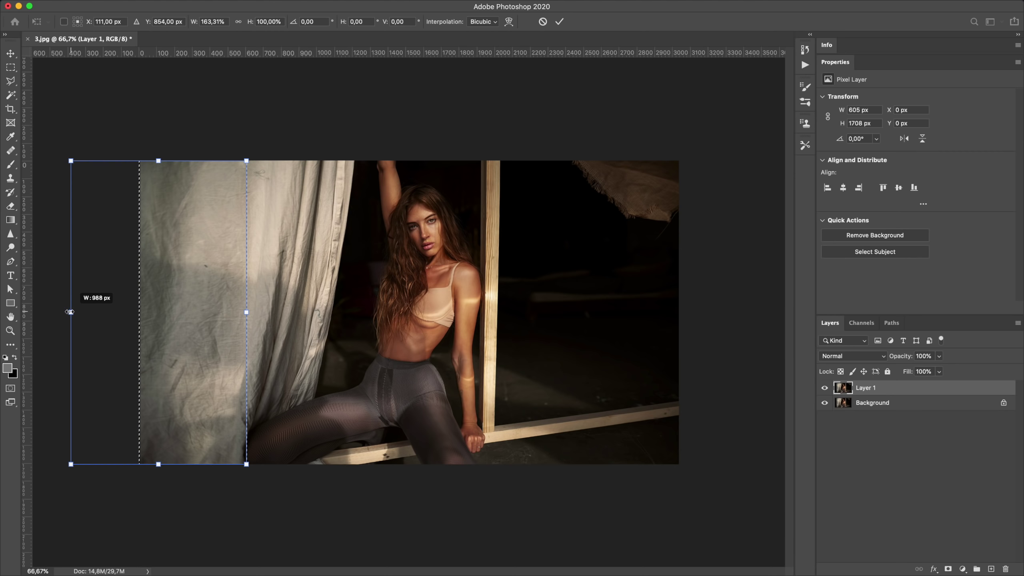
key(Return)
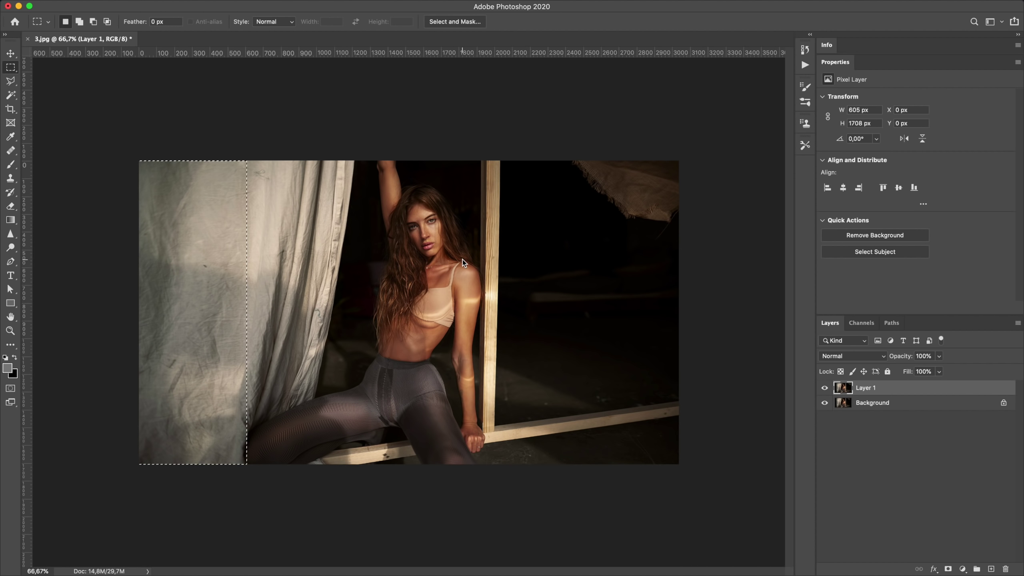
key(ctrl+z)
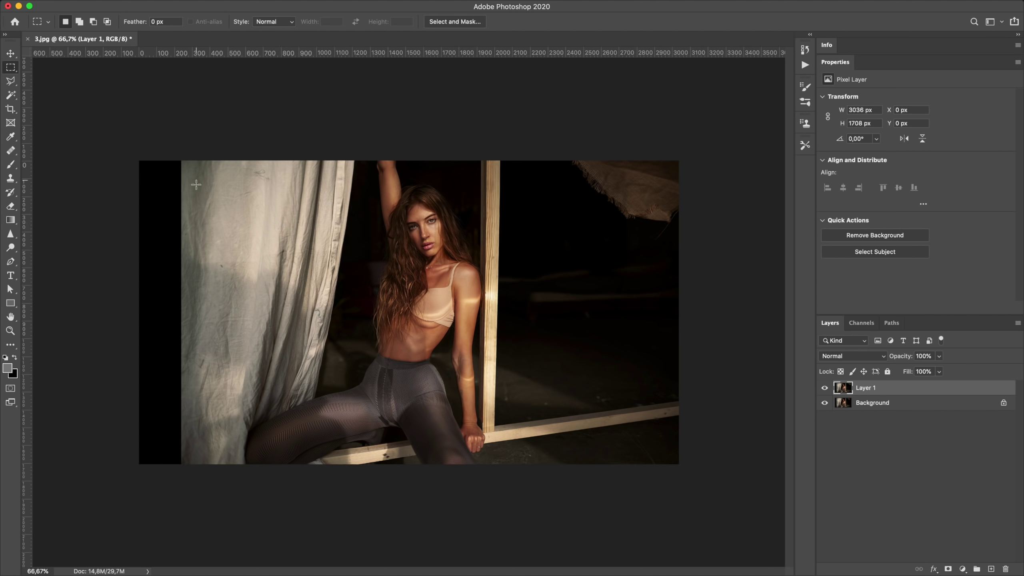
Stretch a wider left curtain section over the left black strip.
drag(160, 127, 351, 478)
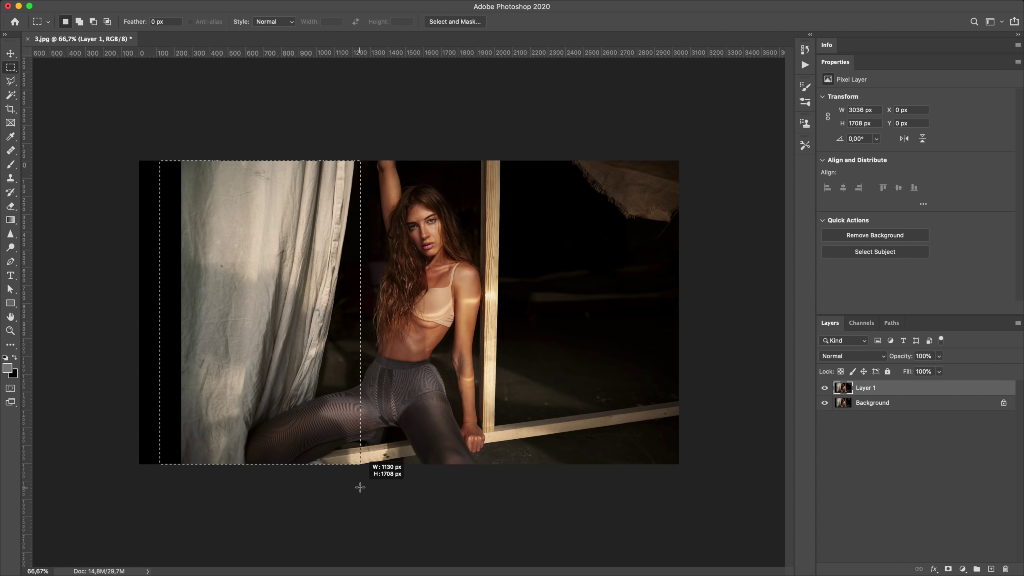
drag(351, 478, 360, 487)
key(ctrl+t)
drag(159, 313, 116, 319)
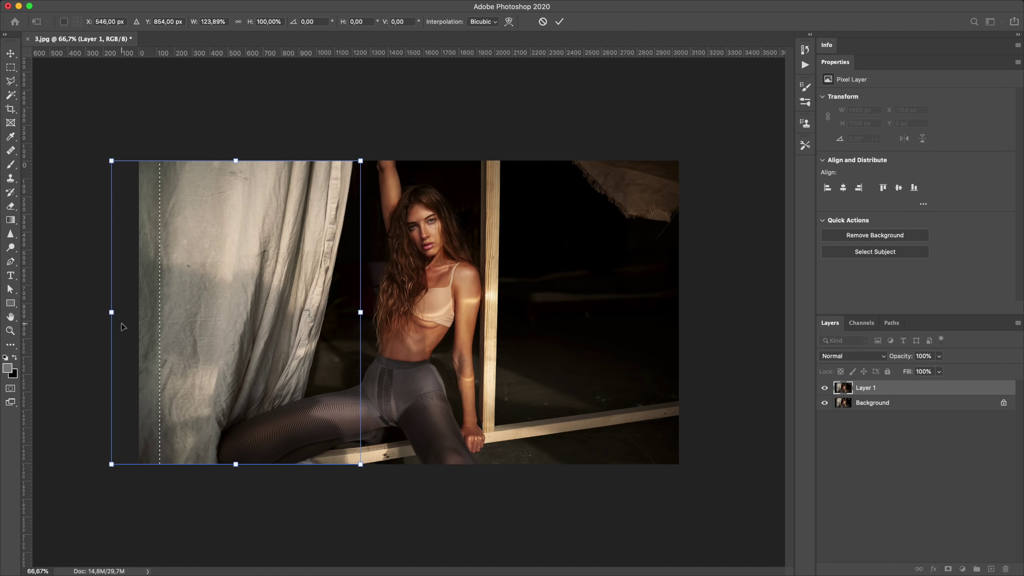
key(Return)
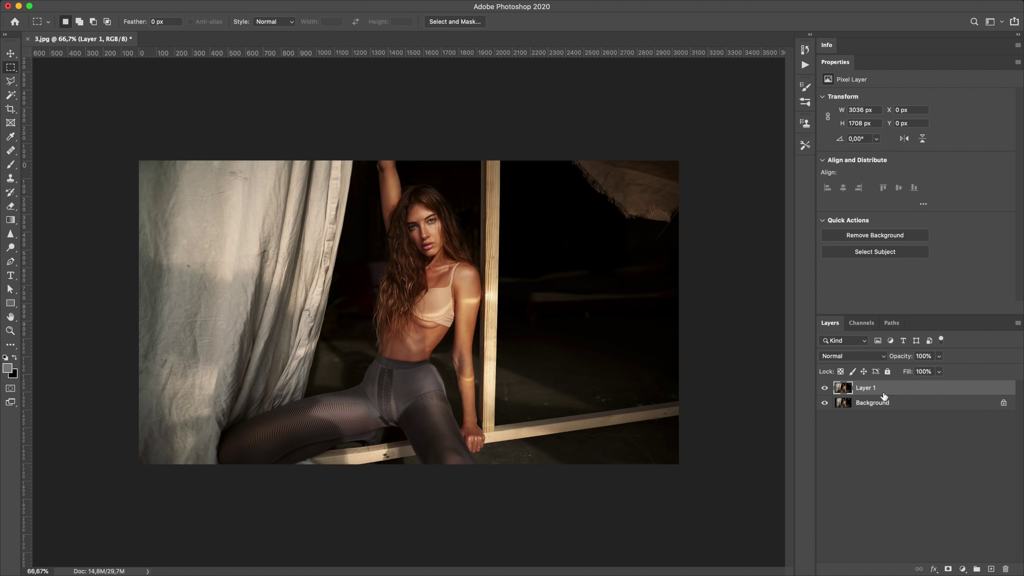
Mask Layer 1 and paint black to reveal the leg, then blend the curtain at 30% opacity.
key(ctrl+shift+m)
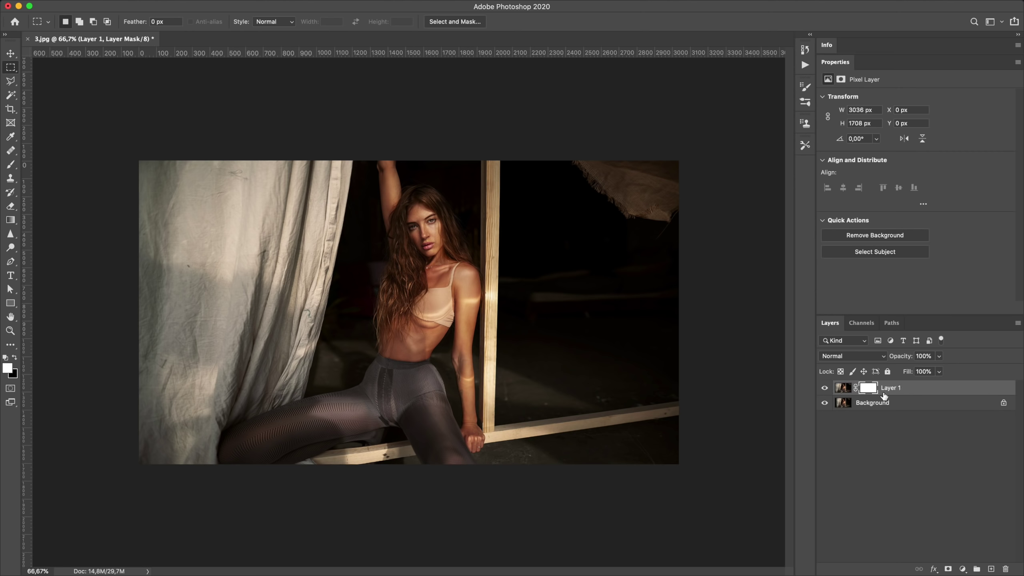
key(b)
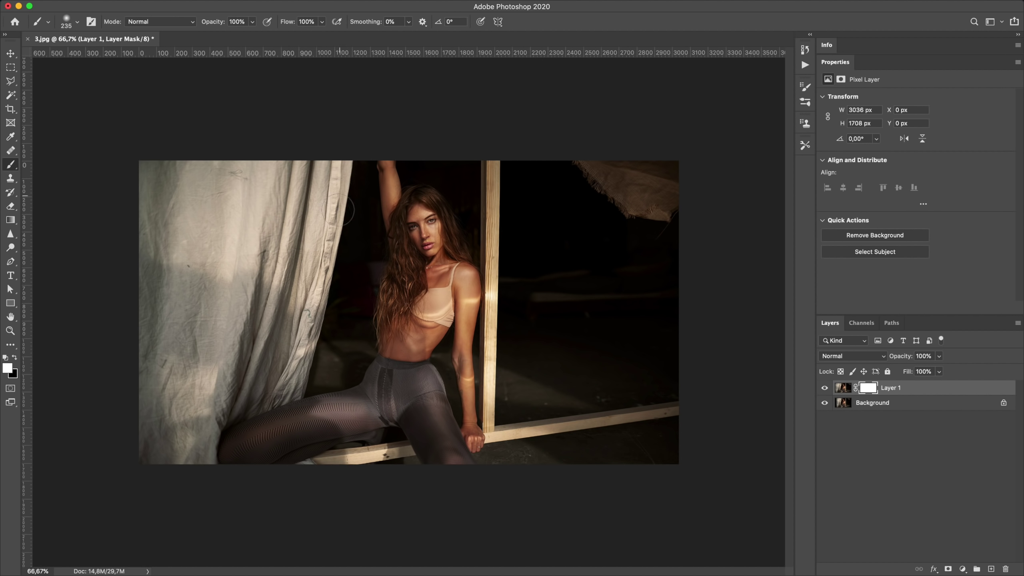
mouse_move(319, 410)
mouse_down()
mouse_move(263, 418)
mouse_move(300, 459)
mouse_up()
mouse_move(272, 416)
mouse_down()
mouse_move(328, 319)
mouse_move(349, 231)
mouse_up()
drag(363, 156, 335, 255)
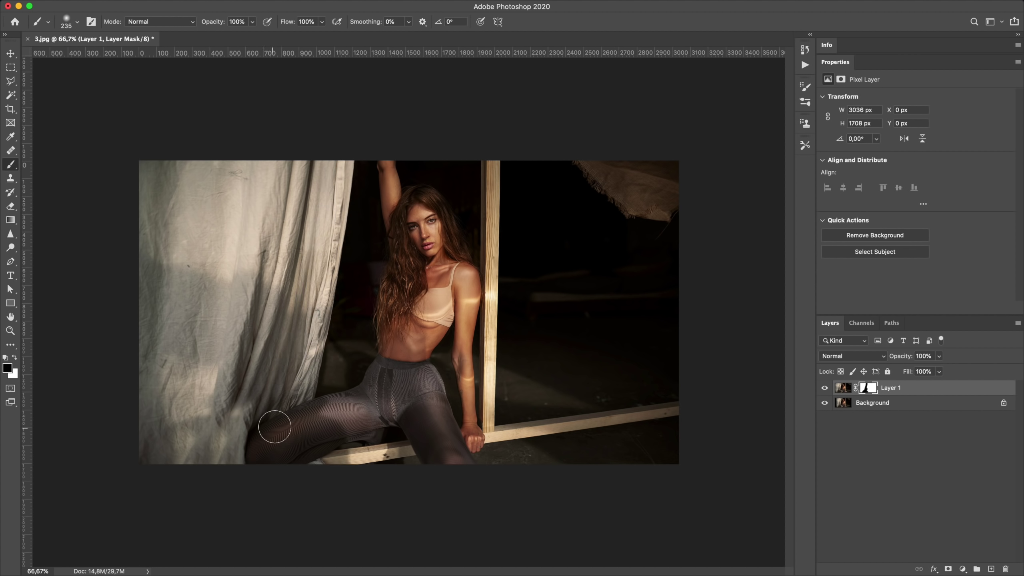
key(3)
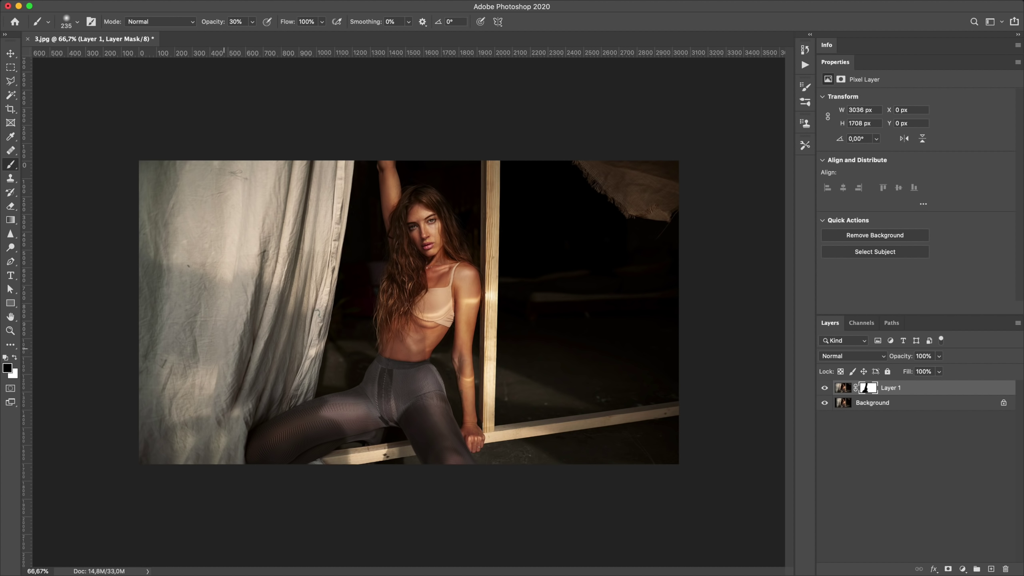
drag(218, 362, 218, 427)
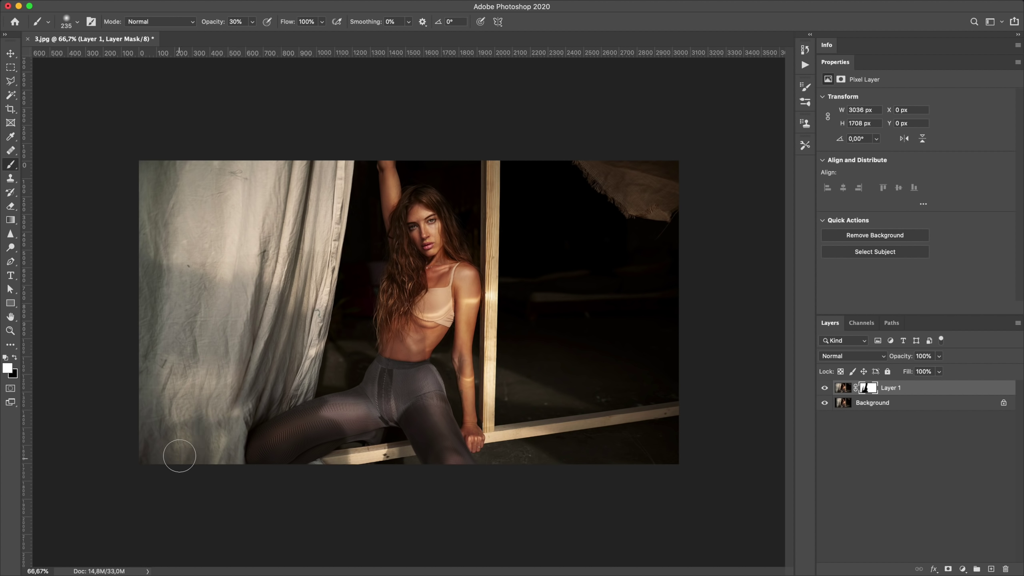
drag(247, 408, 257, 349)
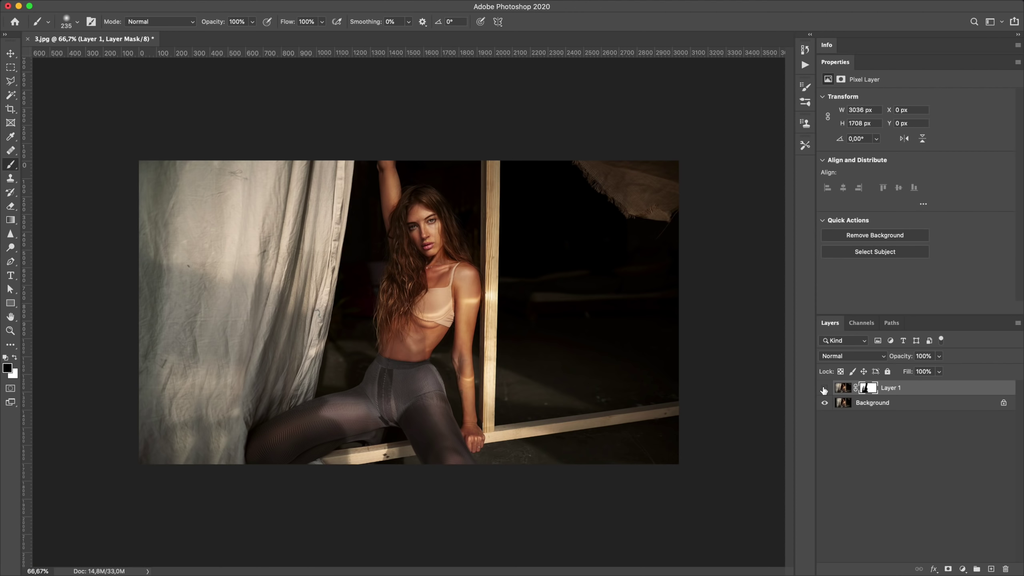
Toggle Layer 1's visibility to compare the blend with the original.
click(824, 388)
click(823, 388)
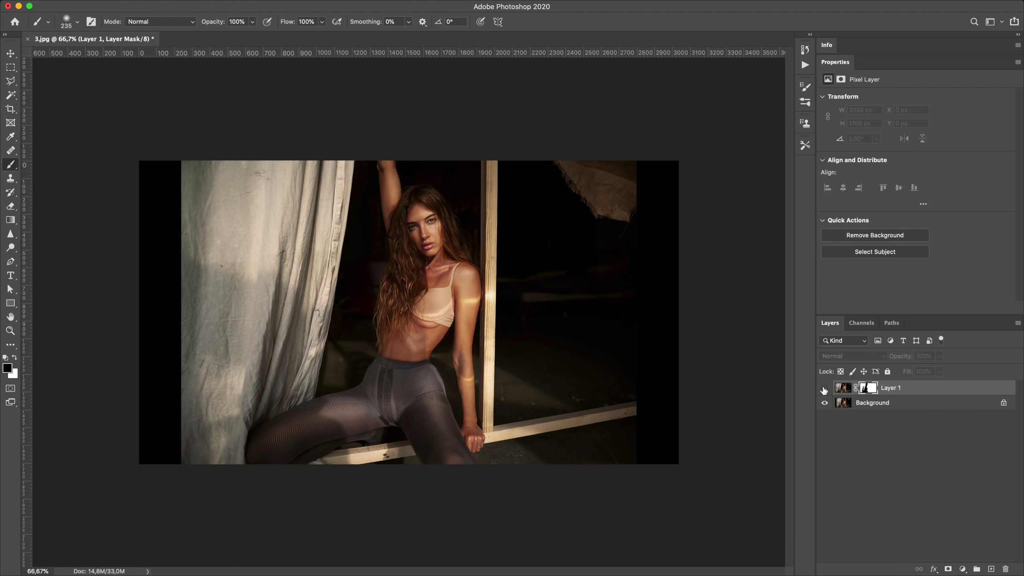
click(823, 388)
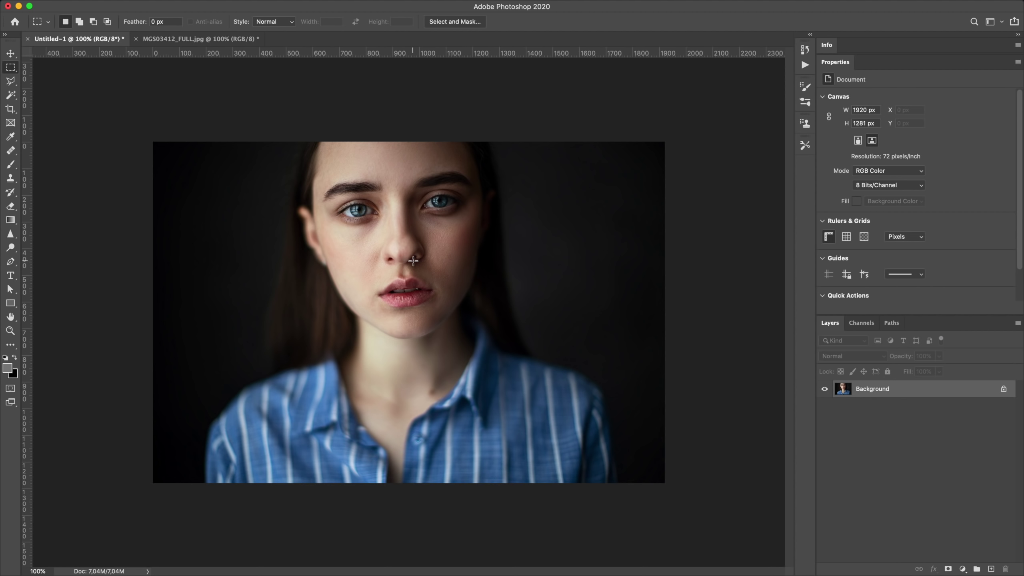
Widen the portrait canvas with a 16:9 crop extending beyond the photo.
key(c)
drag(405, 172, 407, 141)
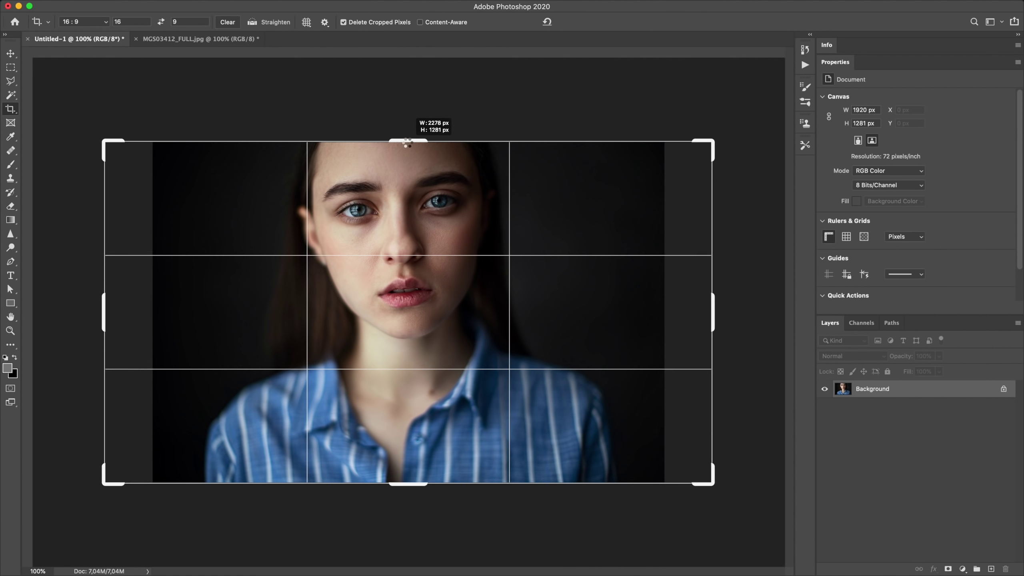
key(Return)
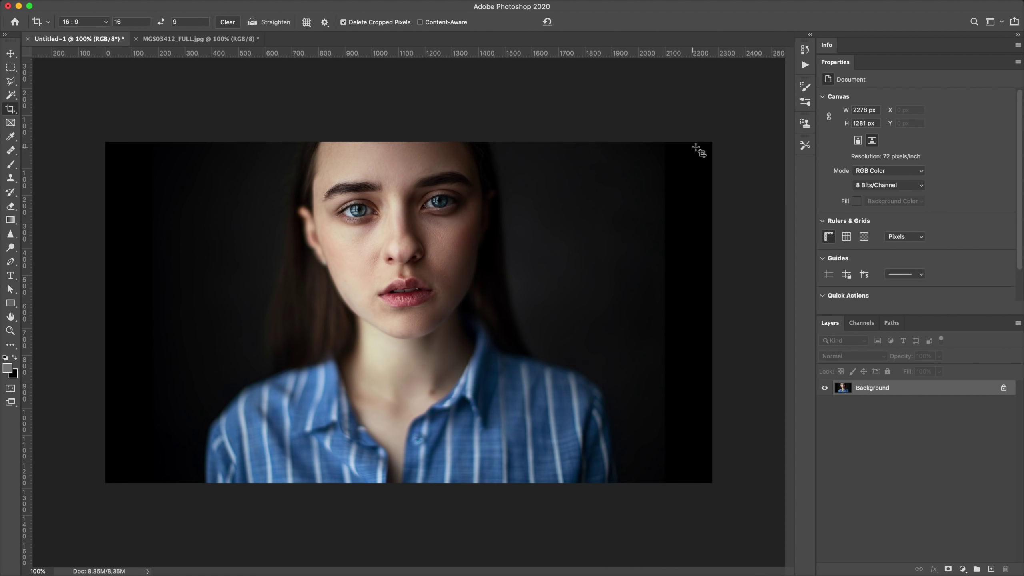
Select both empty side strips and fill them with Content-Aware Fill.
key(m)
drag(712, 141, 666, 473)
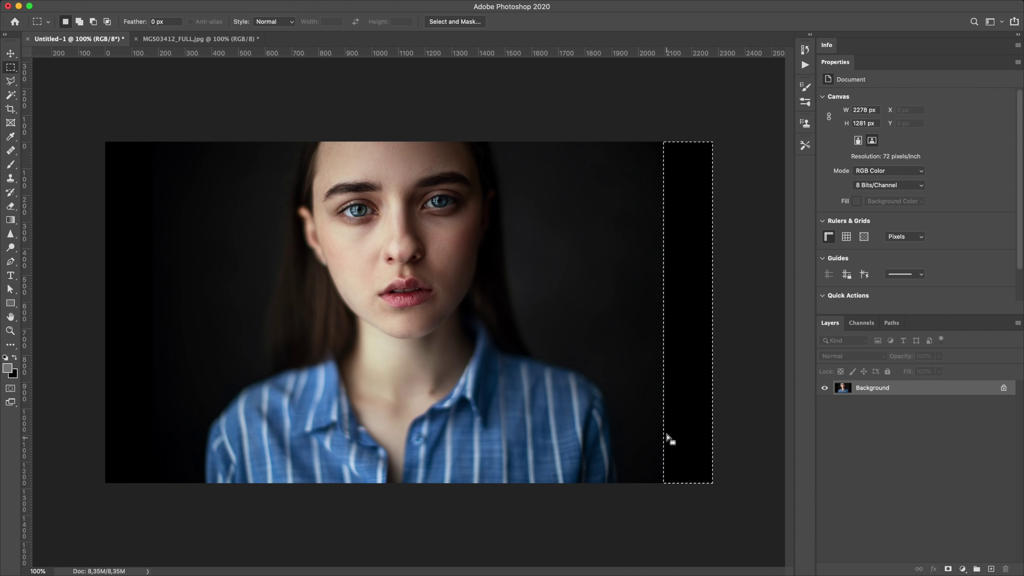
drag(106, 139, 157, 492)
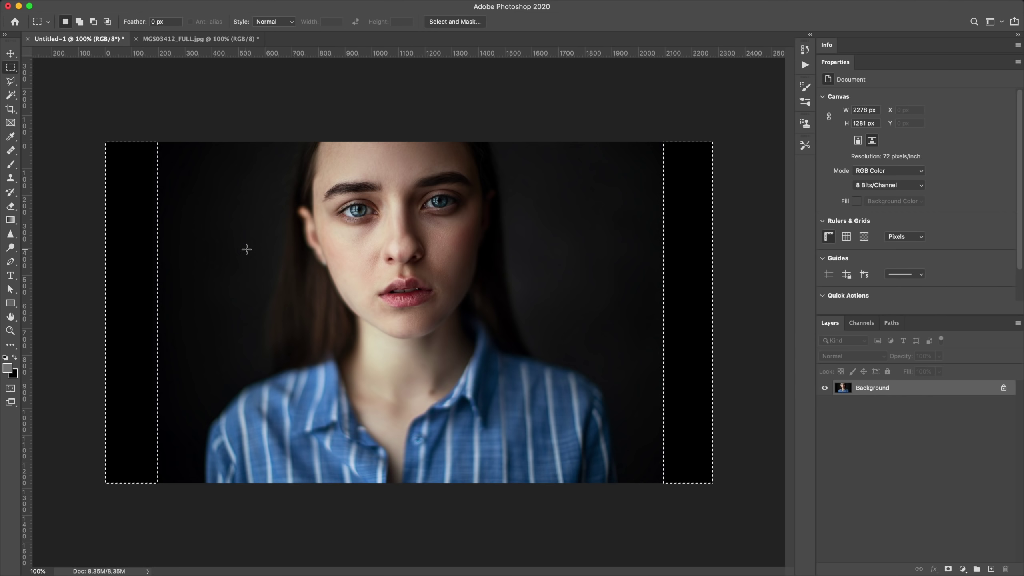
right_click(246, 249)
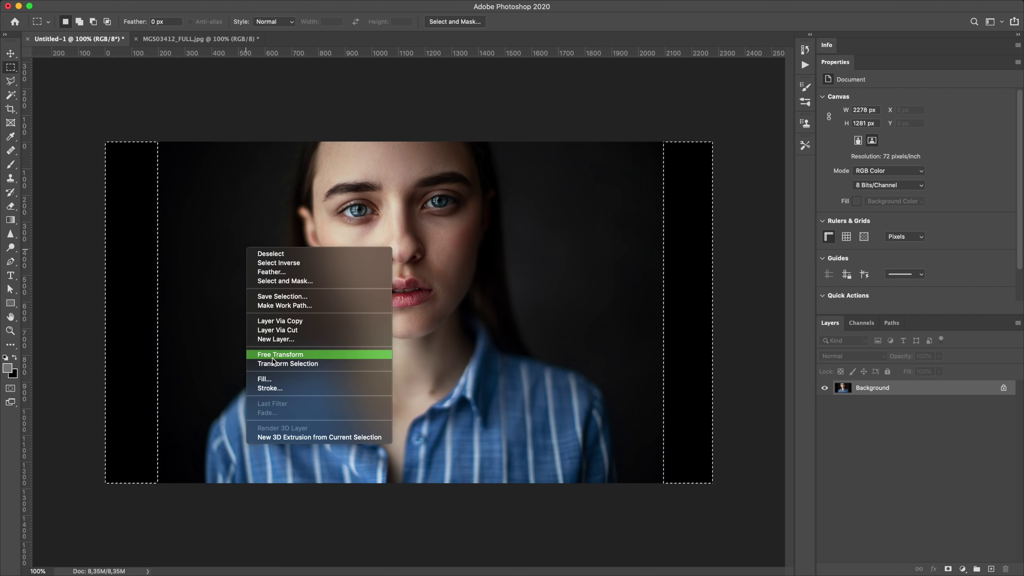
click(271, 378)
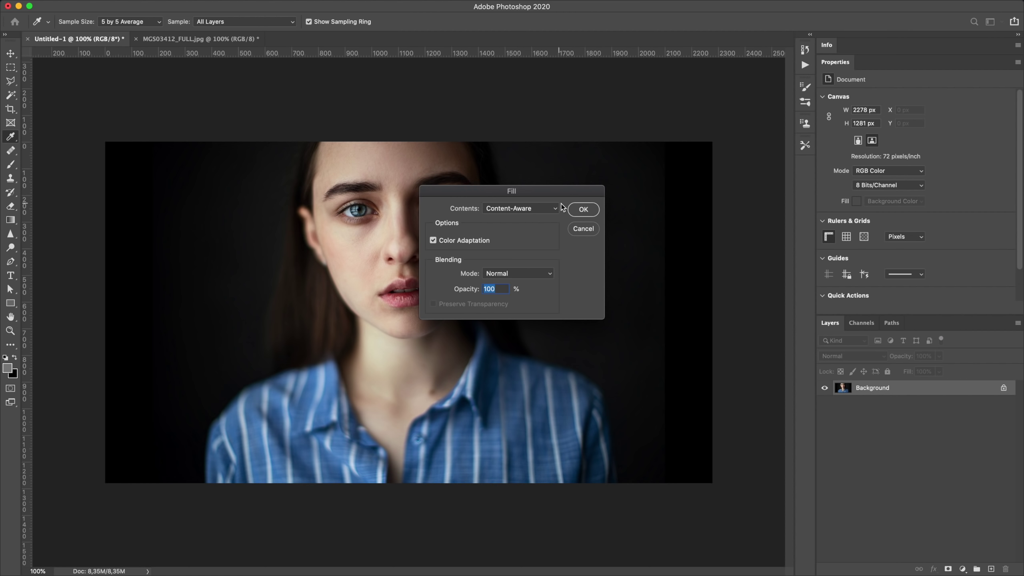
click(579, 212)
key(m)
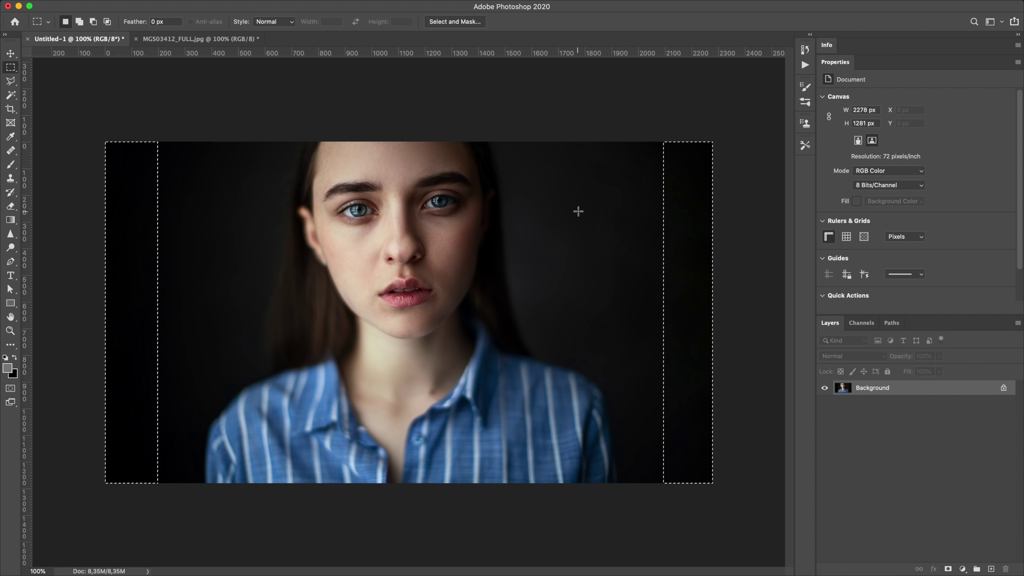
key(ctrl+d)
Zoom in to inspect the dark filled background, then undo the widening.
scroll(668, 252, up, 5)
scroll(706, 266, up, 5)
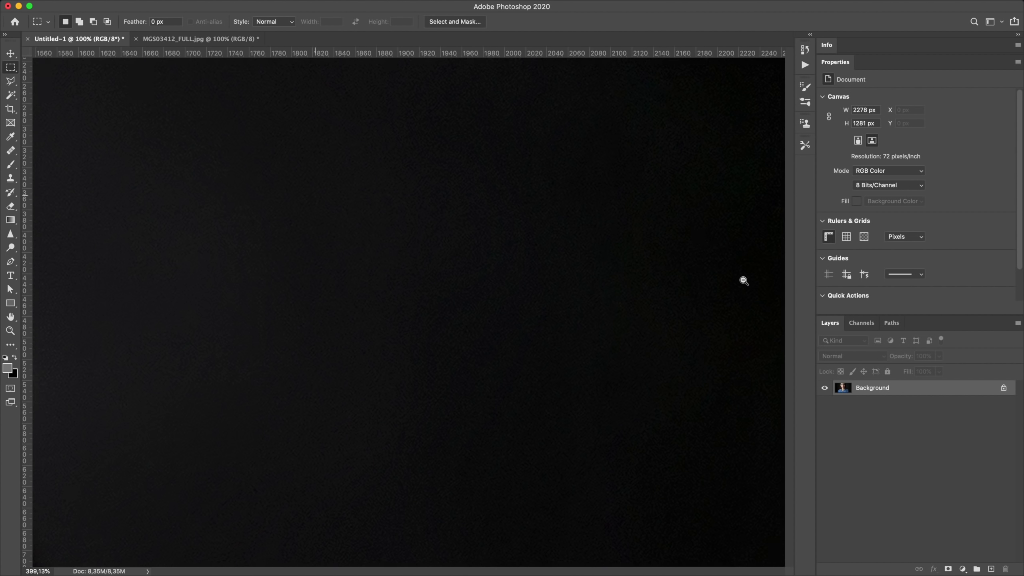
mouse_move(743, 281)
mouse_down()
mouse_move(548, 412)
mouse_move(696, 350)
mouse_move(508, 359)
mouse_up()
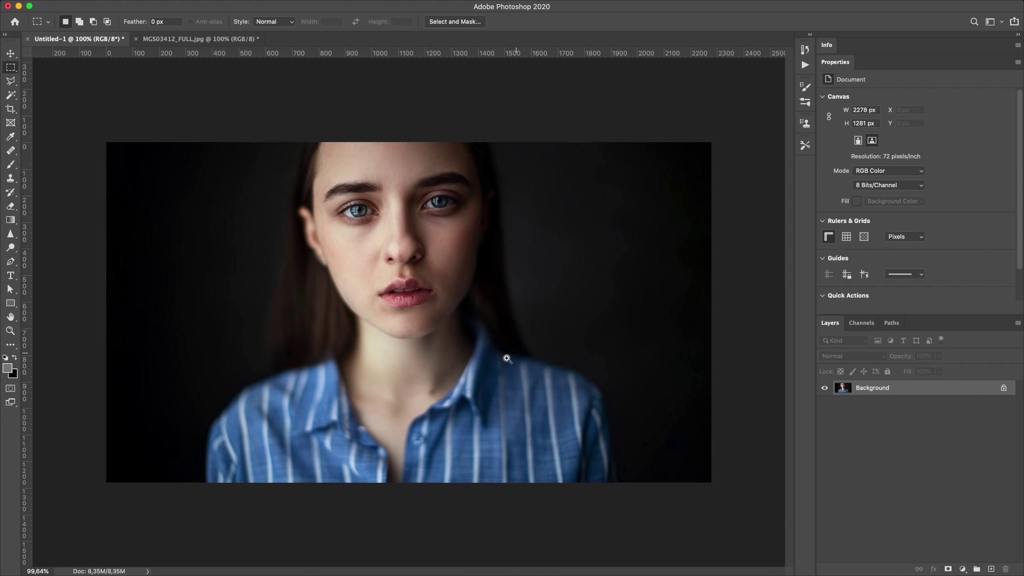
scroll(512, 350, down, 2)
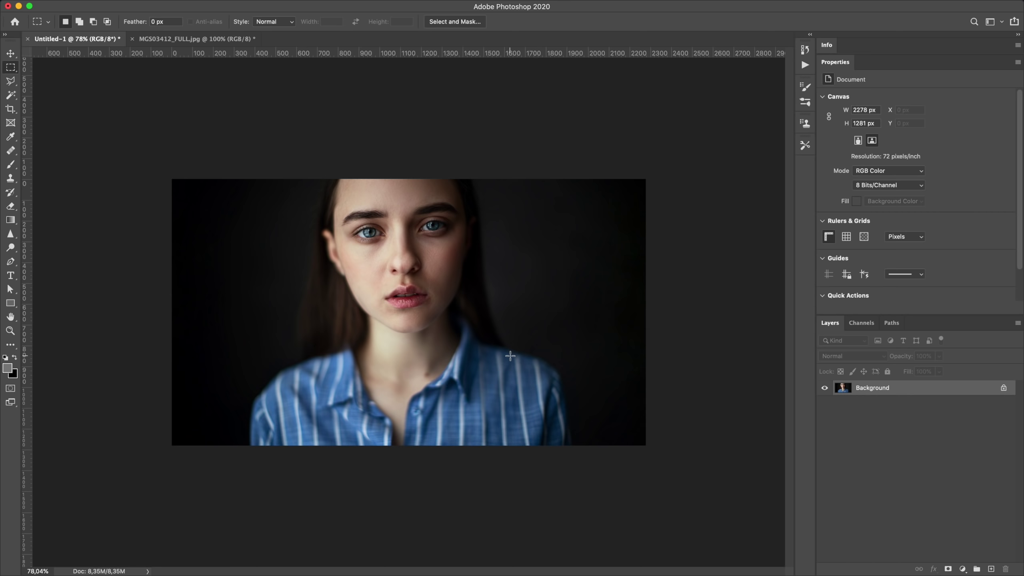
key(ctrl+z)
Content-aware crop the blue-shirt portrait to 16:9, check its right side, then switch to the MGS03412 photo.
key(c)
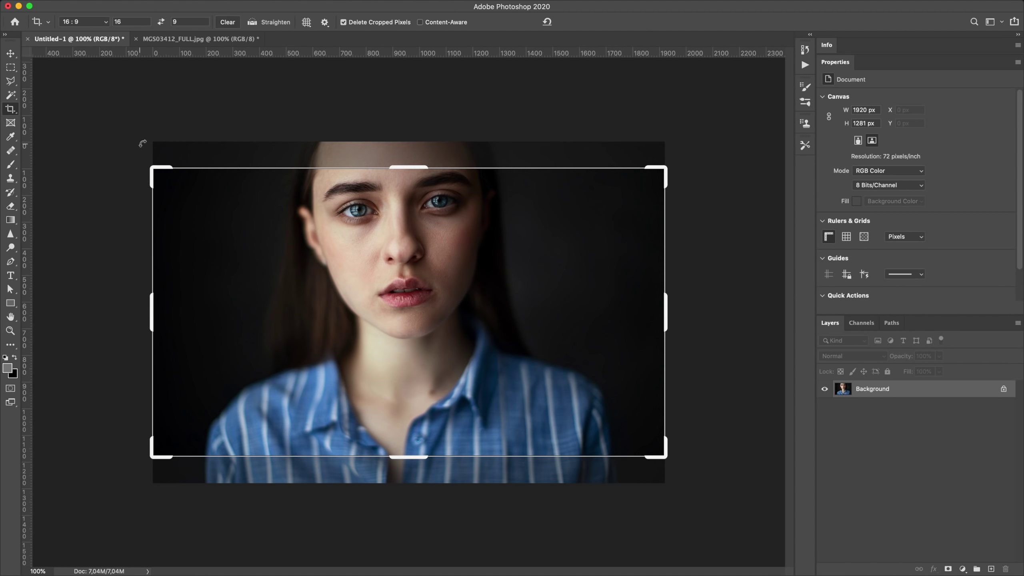
drag(408, 168, 408, 140)
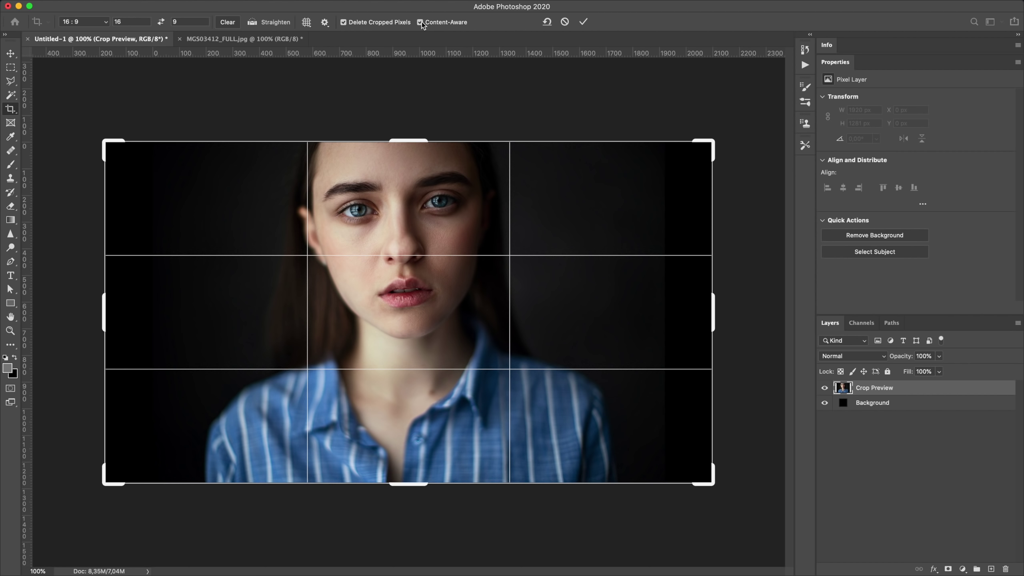
click(585, 22)
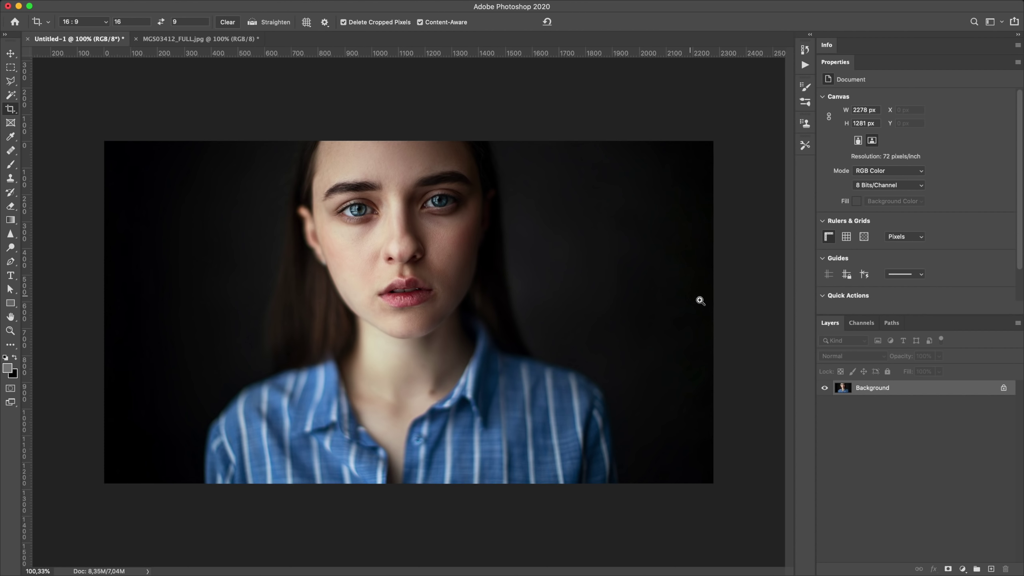
mouse_move(699, 300)
mouse_down()
mouse_move(745, 323)
mouse_move(702, 303)
mouse_up()
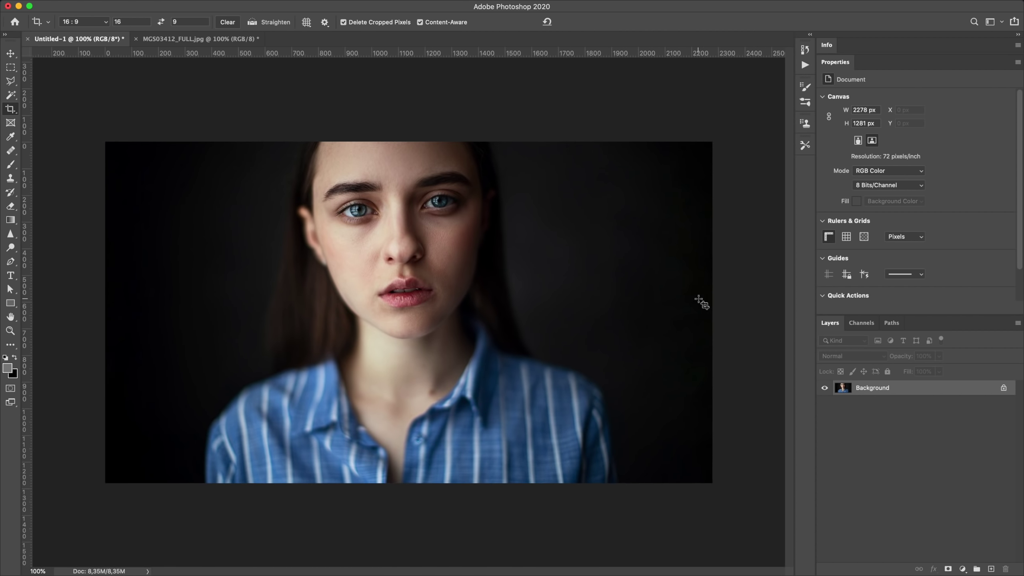
click(164, 42)
Widen the reclining-woman photo with a content-aware 16:9 crop and inspect the filled right side.
drag(408, 170, 411, 140)
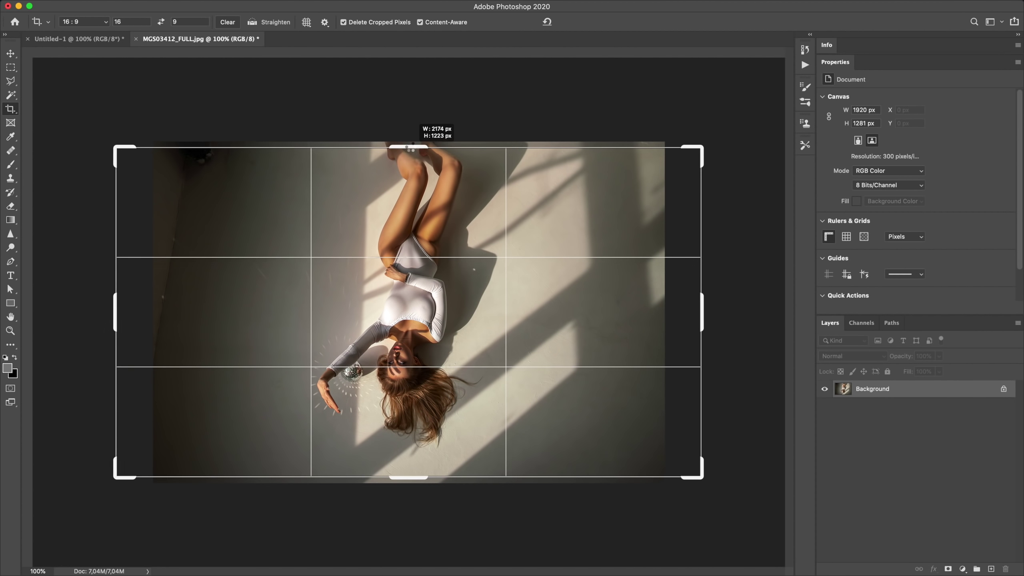
click(420, 22)
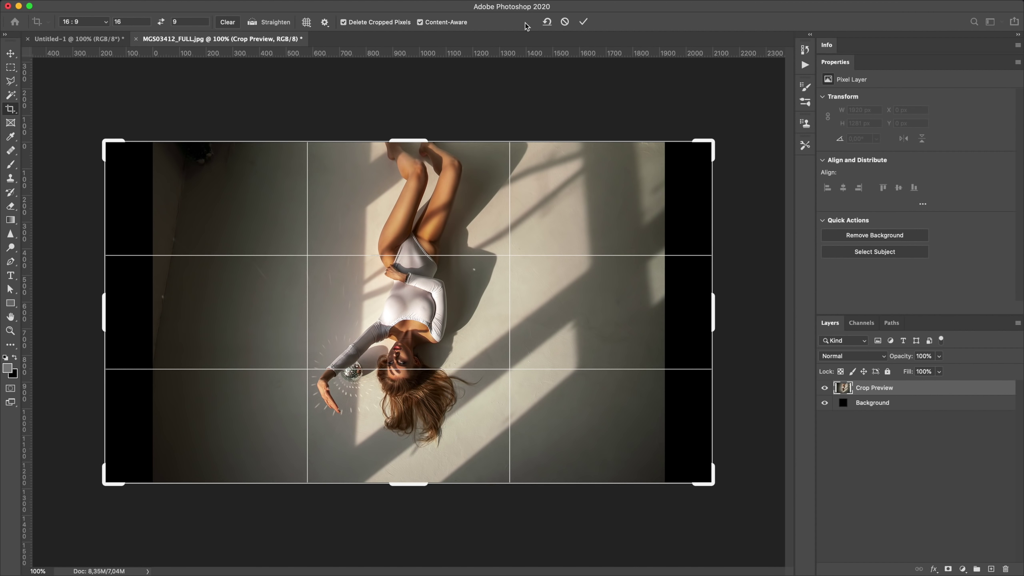
click(583, 22)
scroll(614, 150, up, 5)
drag(704, 290, 667, 236)
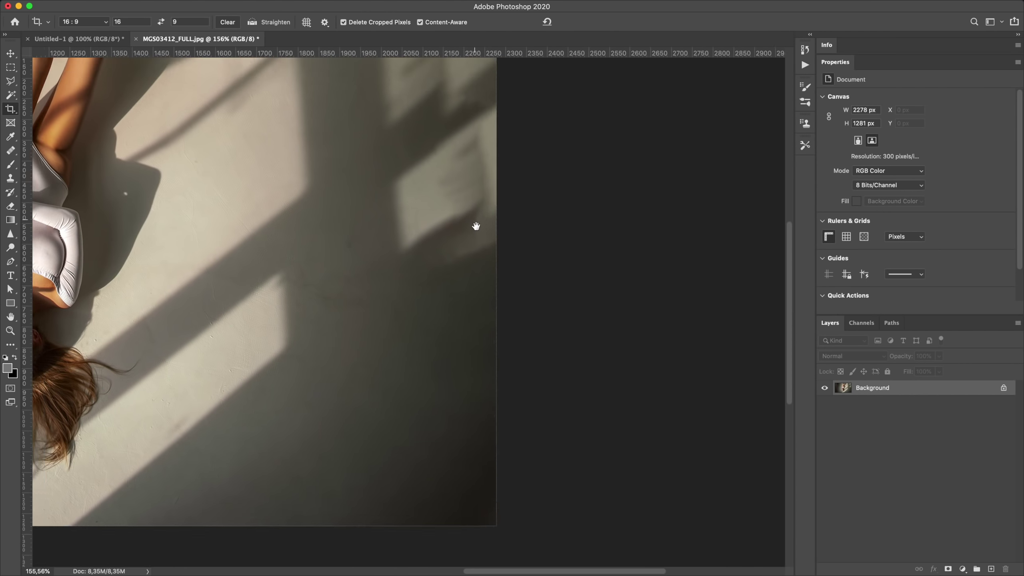
scroll(617, 323, left, 10)
scroll(532, 283, up, 5)
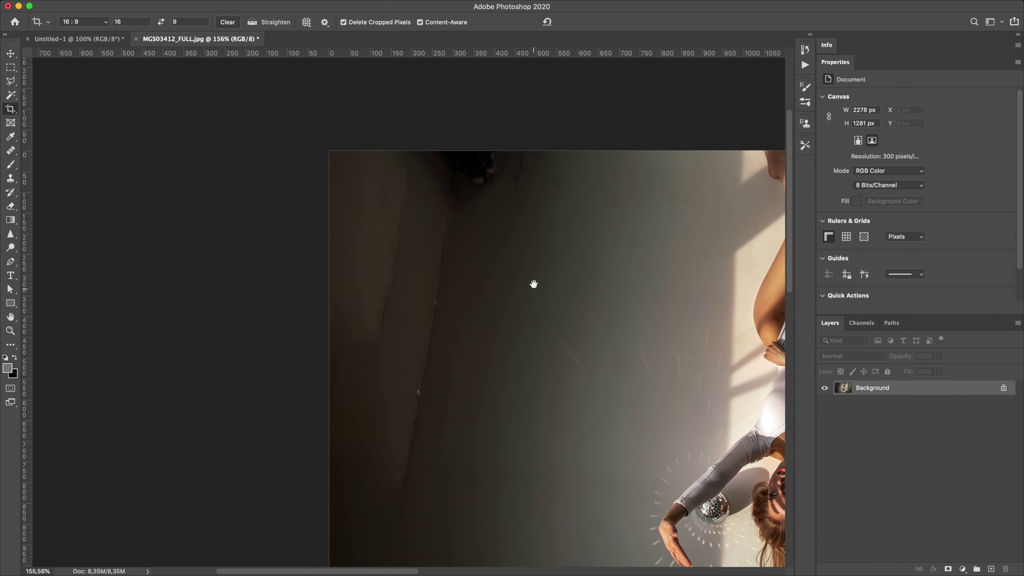
scroll(549, 258, down, 5)
Redo the 16:9 crop with Content-Aware off, leaving black strips on a 2278 × 1281 canvas.
click(522, 253)
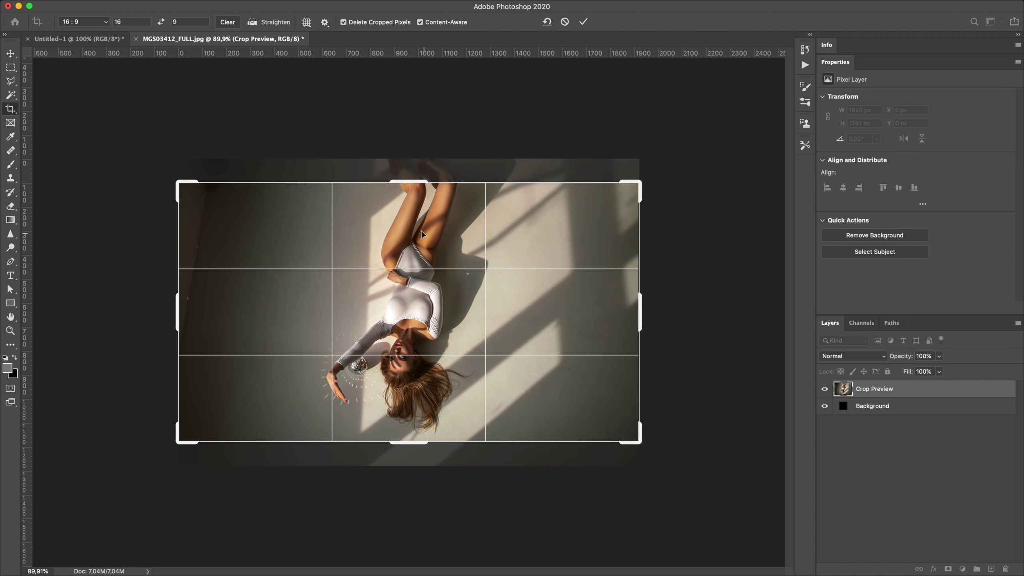
drag(412, 180, 432, 57)
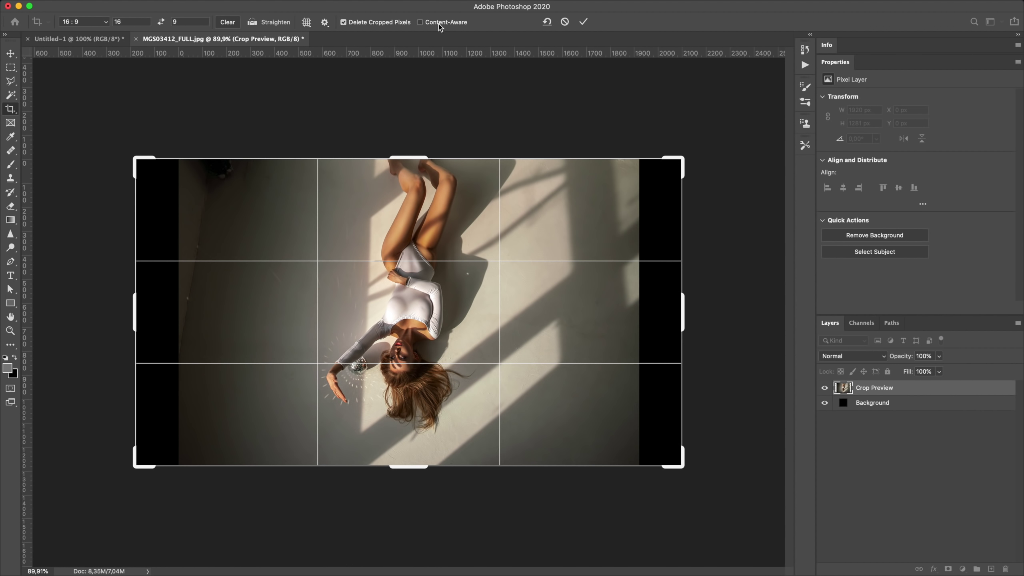
click(582, 24)
key(ctrl+1)
key(m)
drag(744, 123, 663, 529)
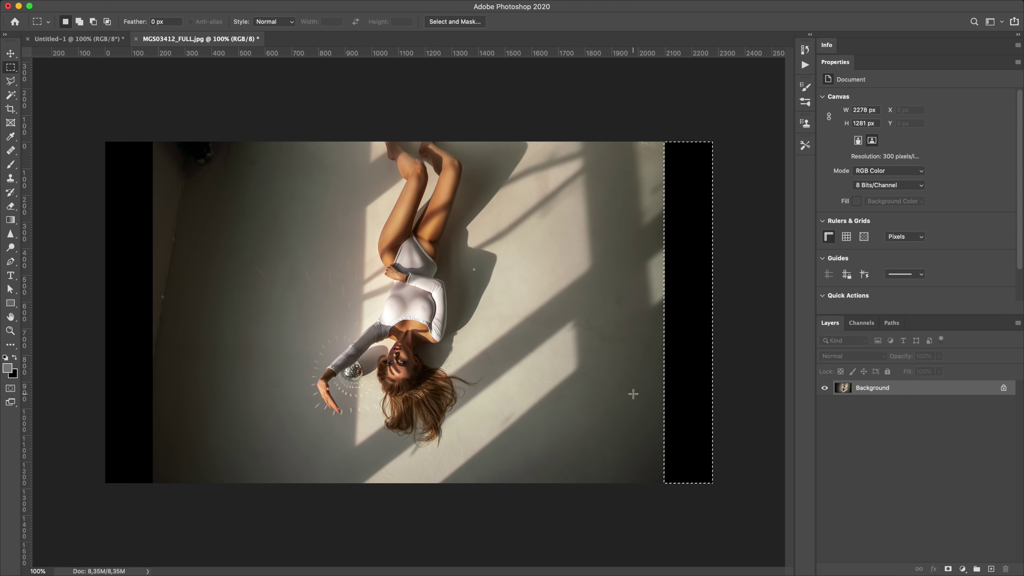
right_click(681, 354)
click(699, 485)
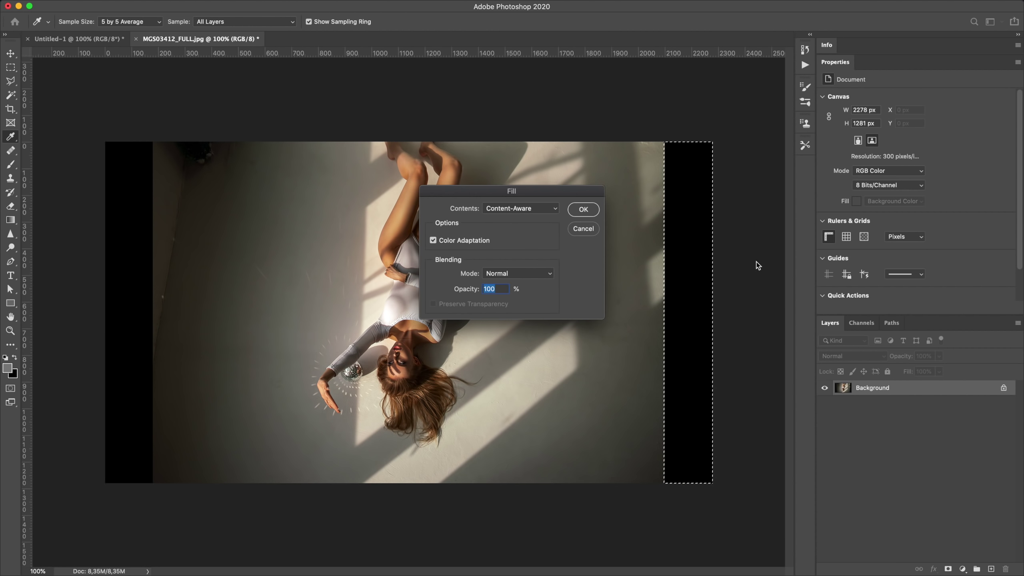
click(577, 209)
drag(670, 287, 730, 309)
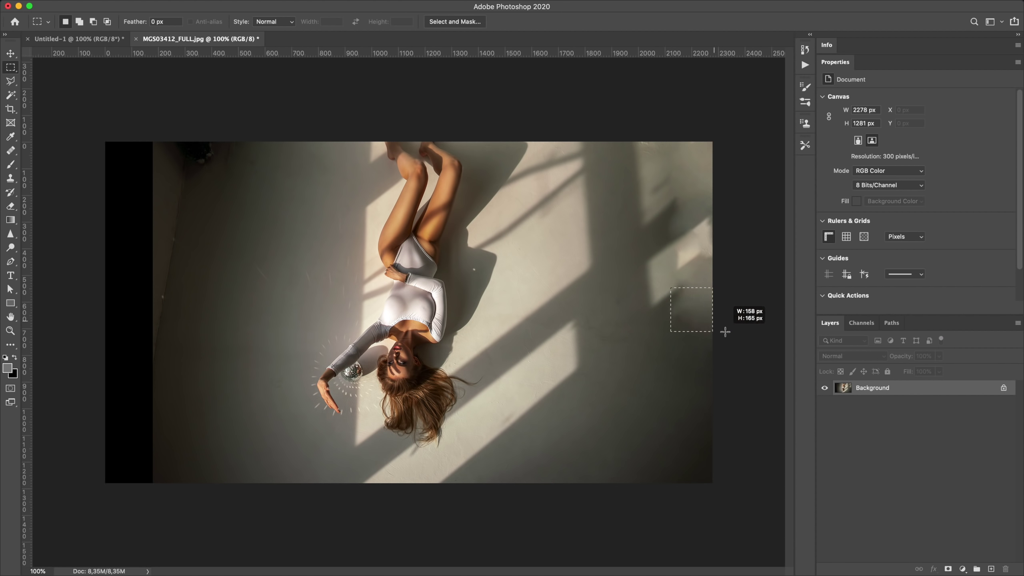
key(ctrl+z)
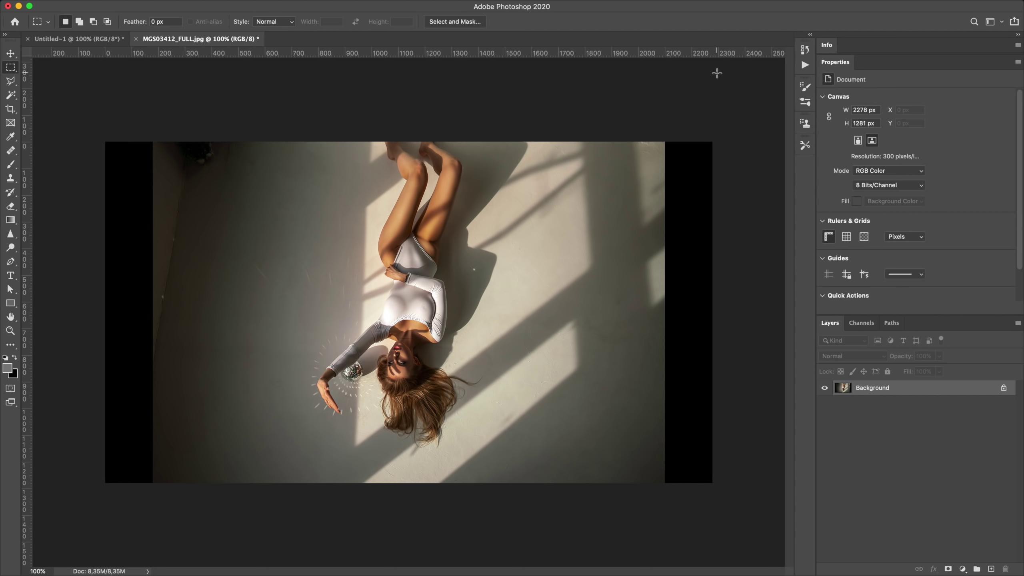
Copy the right strip to its own layer, Content-Aware fill its black part, and compare.
drag(712, 117, 653, 509)
key(super+j)
drag(737, 103, 665, 498)
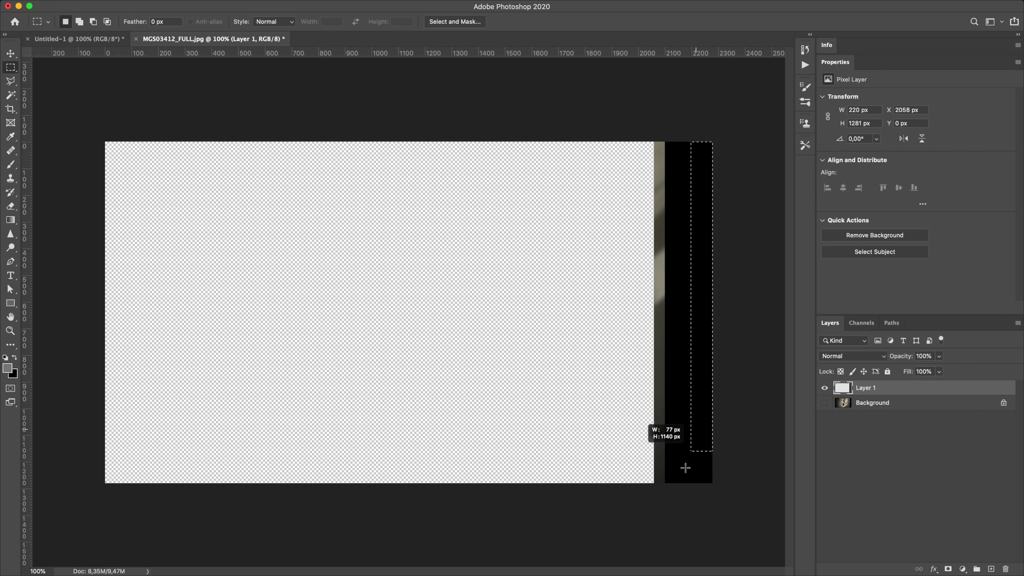
right_click(689, 379)
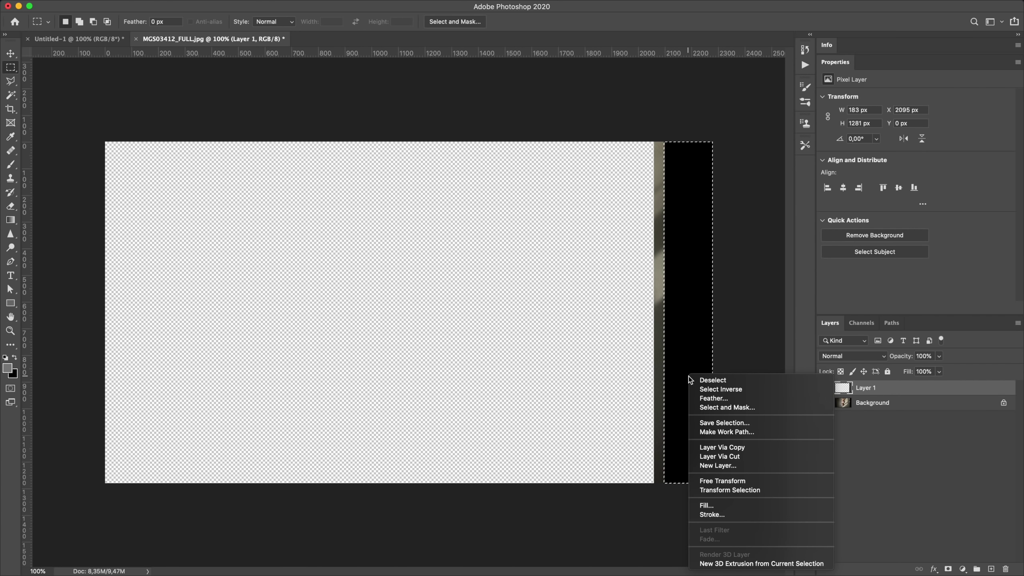
click(707, 506)
click(587, 209)
key(super+d)
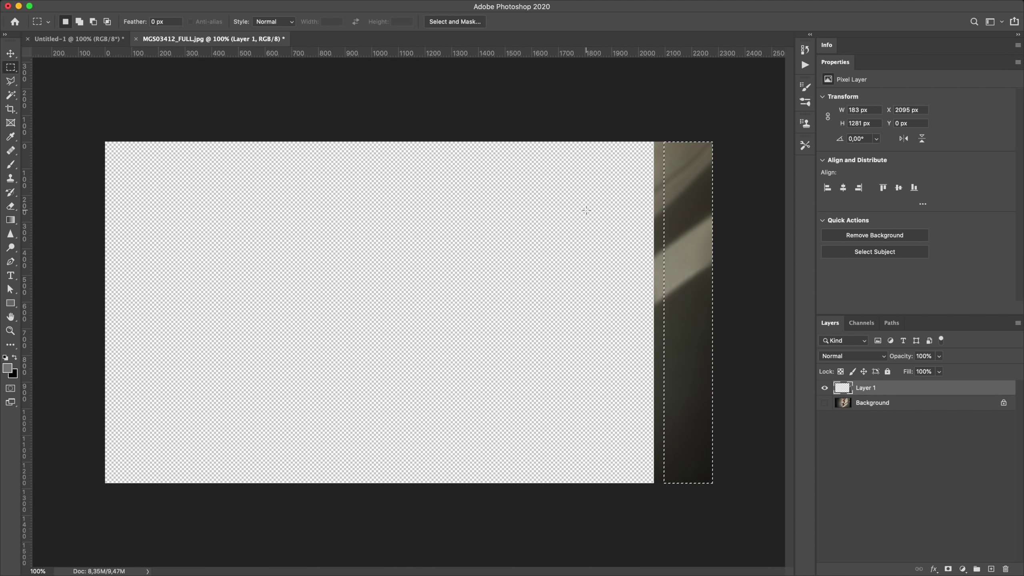
click(824, 403)
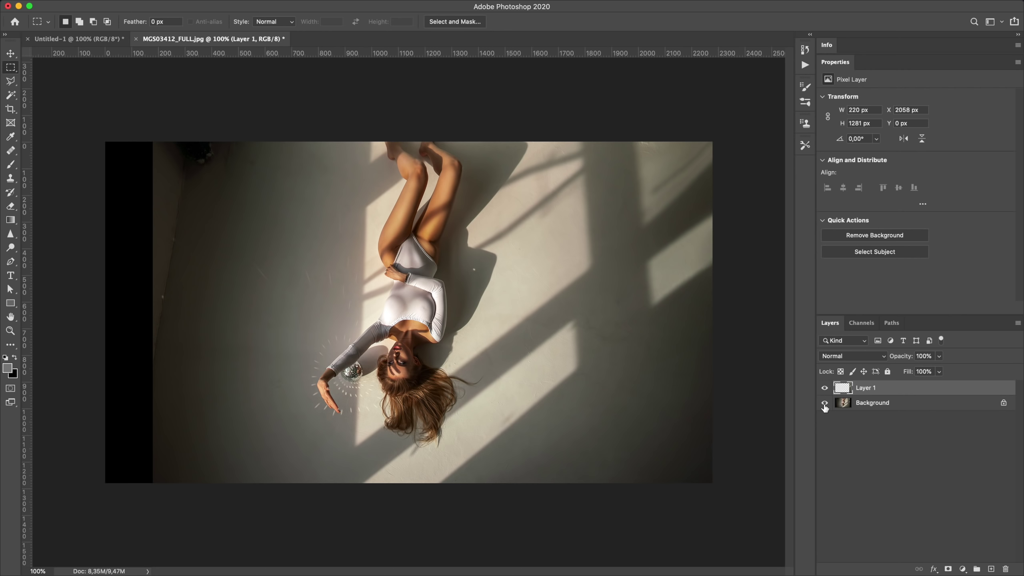
click(824, 388)
click(824, 387)
Copy the left strip from the original photo to a new layer and Content-Aware fill its black part.
click(862, 404)
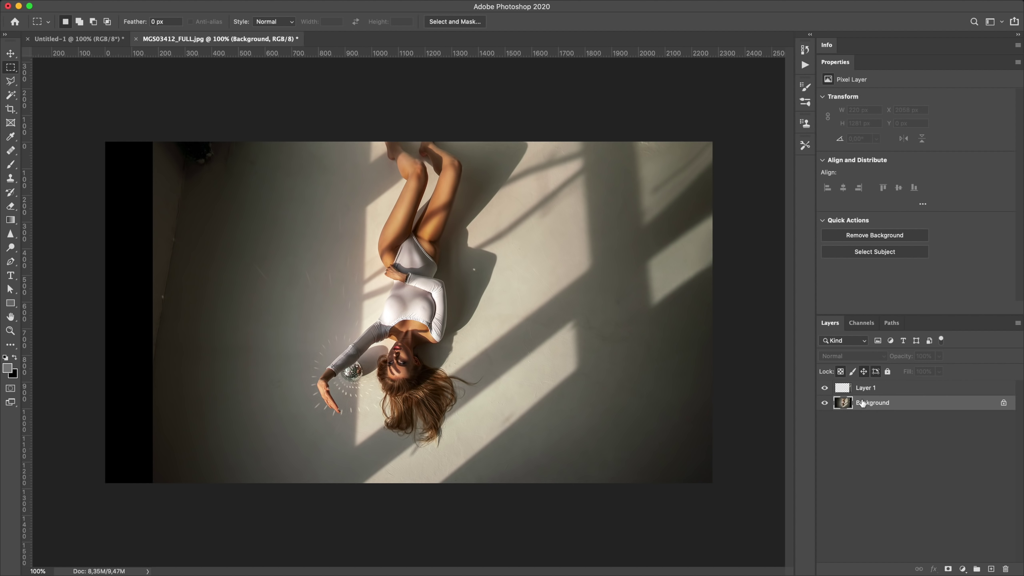
drag(74, 93, 226, 496)
key(ctrl+j)
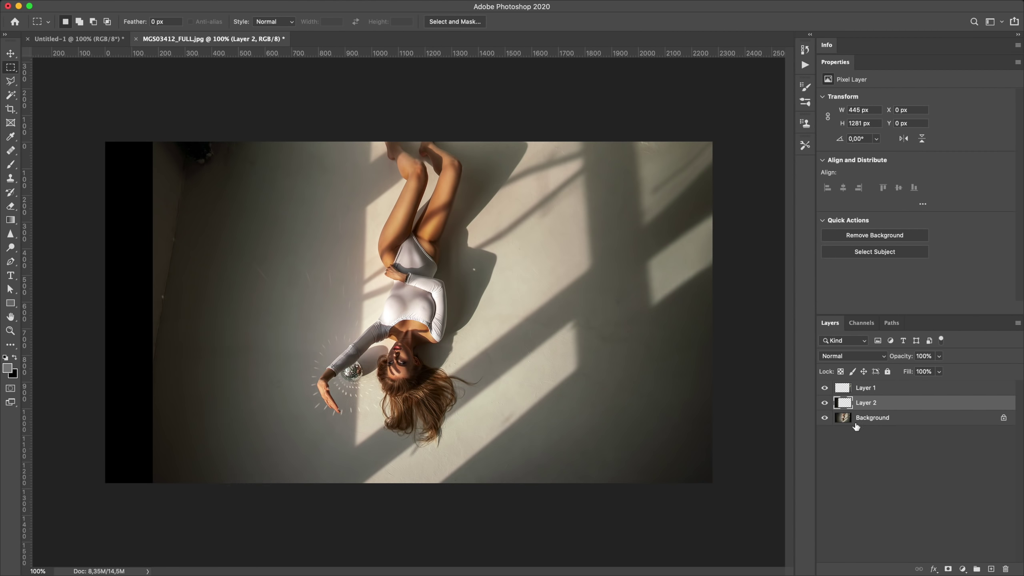
alt+click(824, 402)
drag(101, 138, 154, 486)
right_click(154, 367)
click(173, 434)
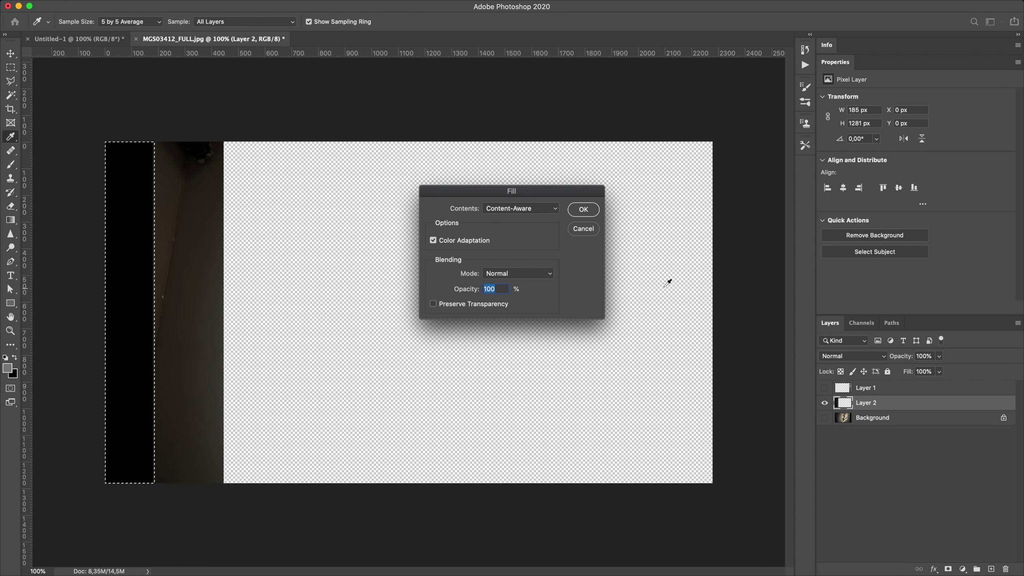
click(593, 216)
key(ctrl+d)
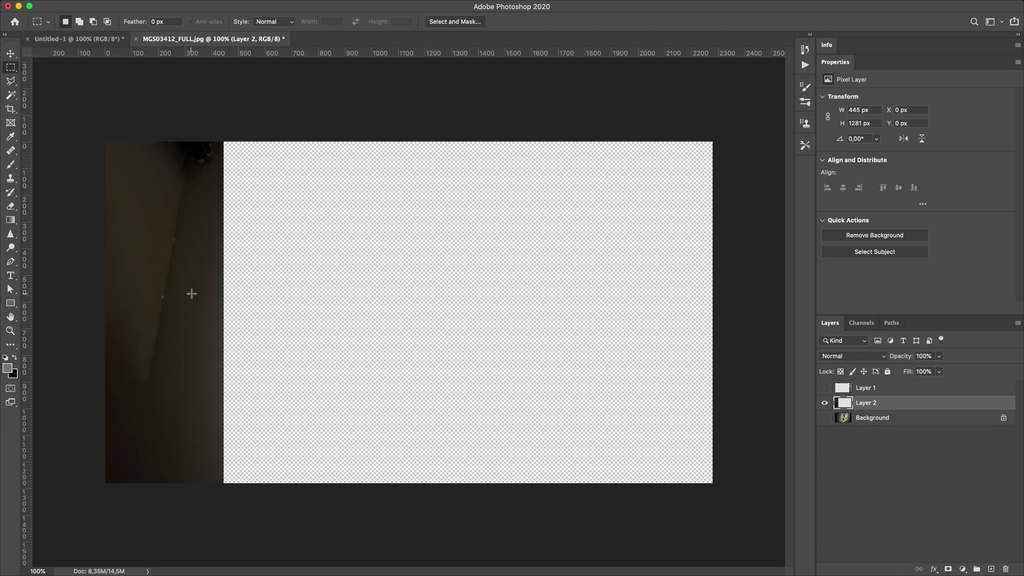
Merge the two filled strip layers into one and show the original photo again.
click(825, 418)
key(ctrl+e)
click(863, 388)
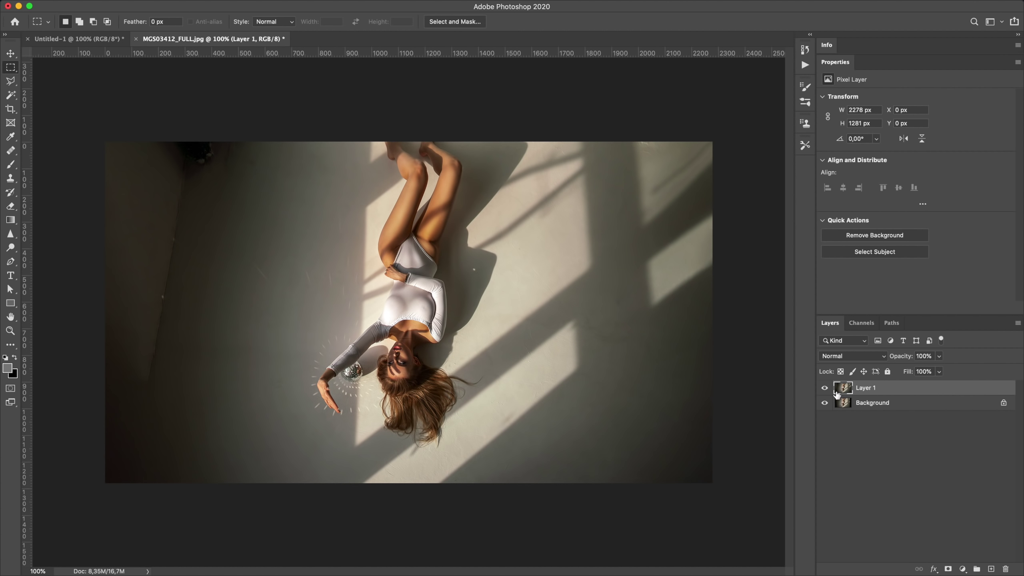
Heal the crease and streaks on the left wall with a smaller Healing Brush.
key(j)
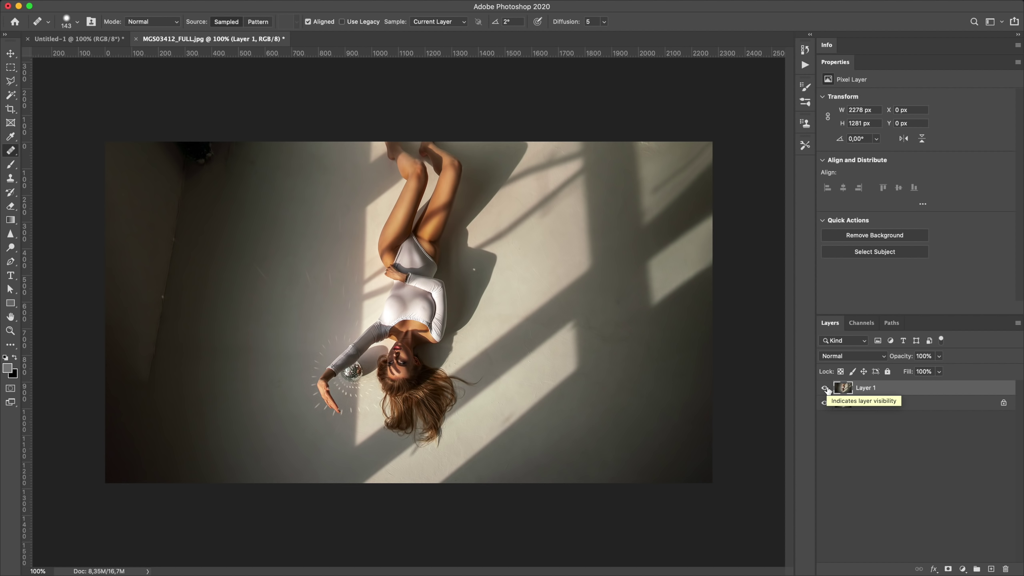
drag(186, 259, 181, 260)
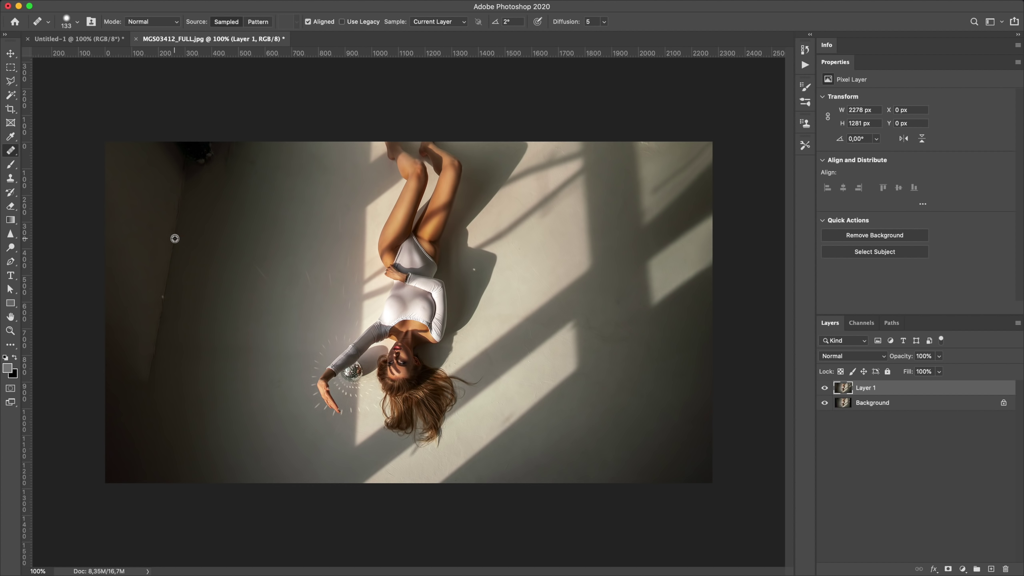
drag(149, 380, 135, 454)
drag(137, 405, 198, 479)
drag(130, 363, 128, 388)
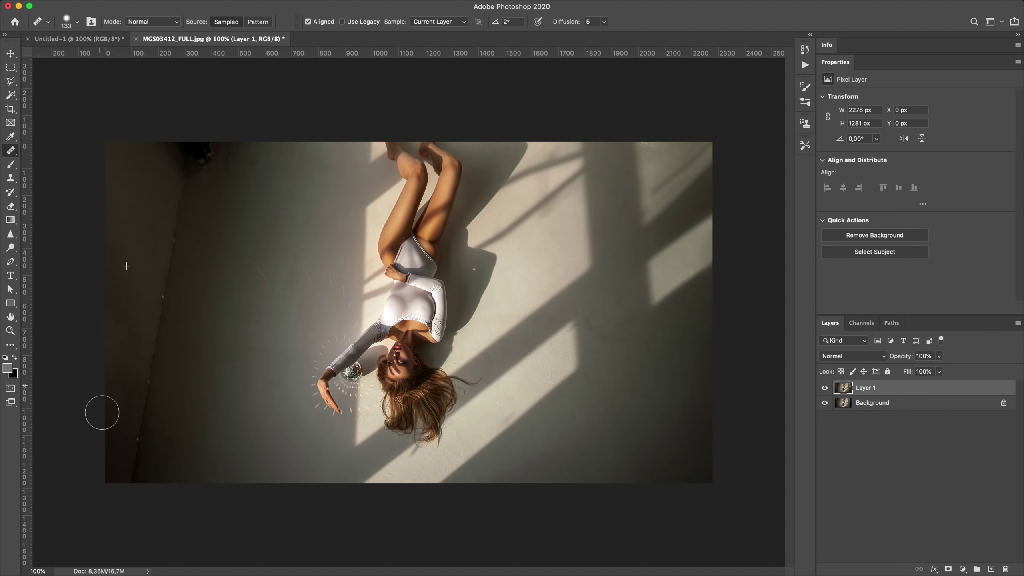
Toggle the fill layer's visibility to compare it with the original.
click(824, 387)
click(825, 387)
click(824, 387)
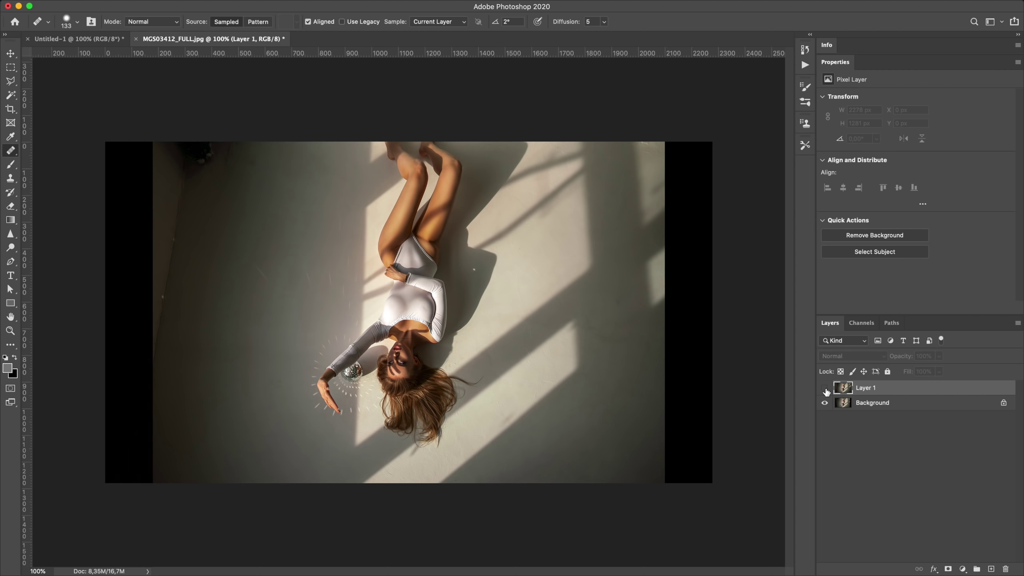
click(824, 388)
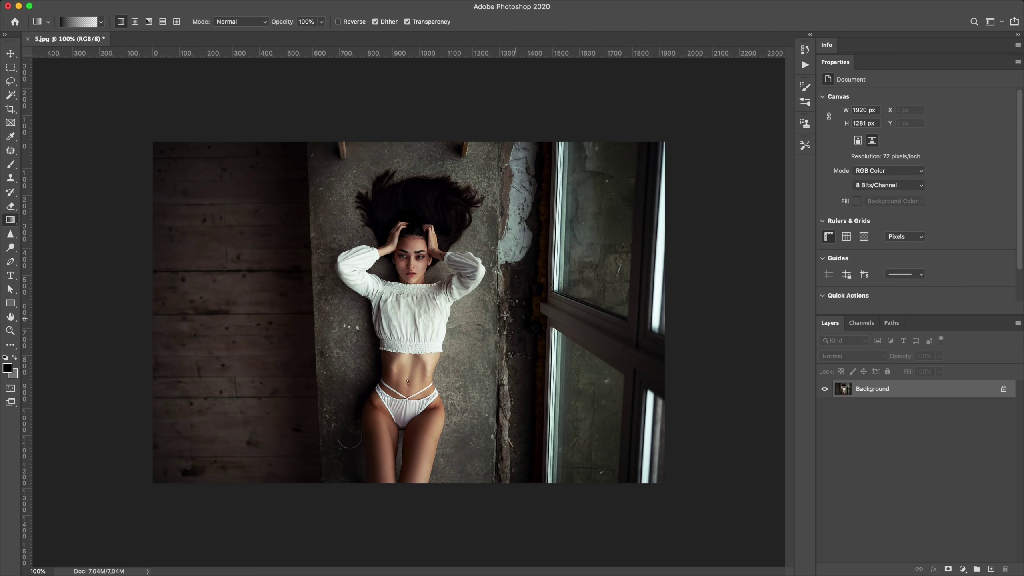
Crop 5.jpg to 16:9 beyond its edges and stretch the right part into the right gap.
key(c)
drag(428, 163, 428, 149)
key(Return)
key(m)
drag(712, 124, 489, 526)
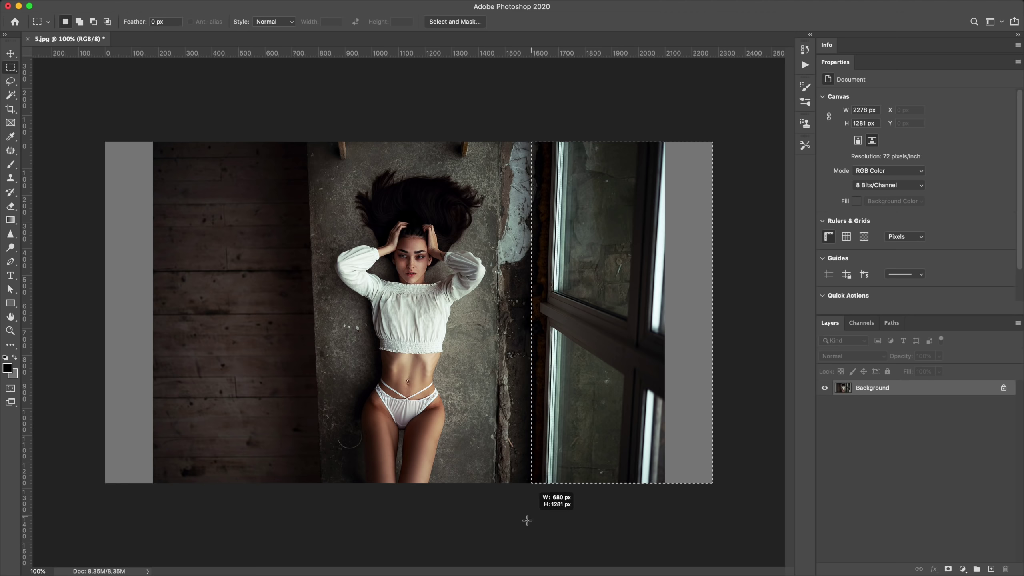
key(ctrl+t)
drag(712, 311, 774, 310)
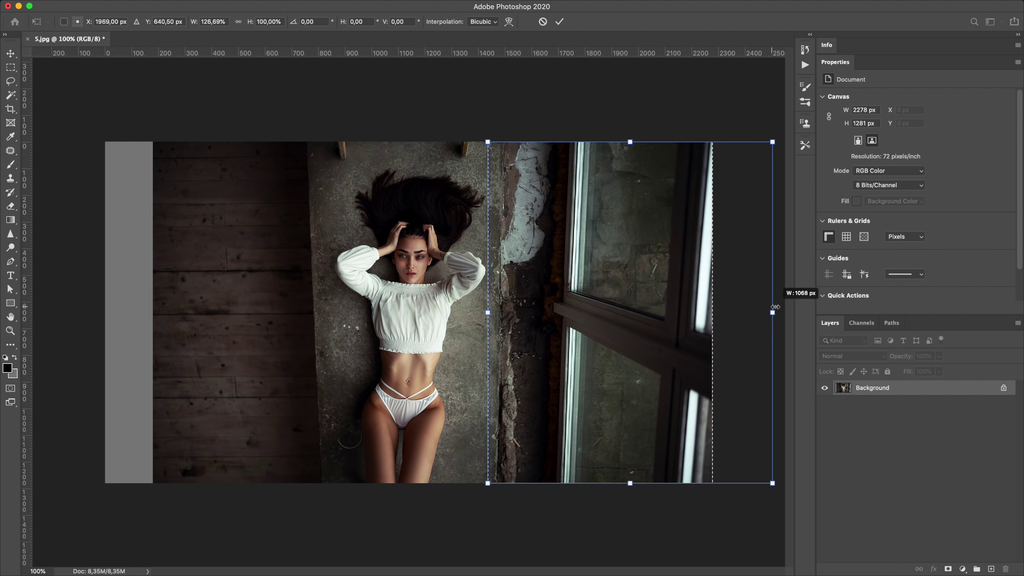
key(Return)
Try stretching the left part, undo it, and Content-Aware fill the left grey strip instead.
mouse_move(143, 113)
mouse_down()
mouse_move(307, 514)
mouse_move(334, 517)
mouse_up()
key(ctrl+t)
drag(144, 313, 99, 306)
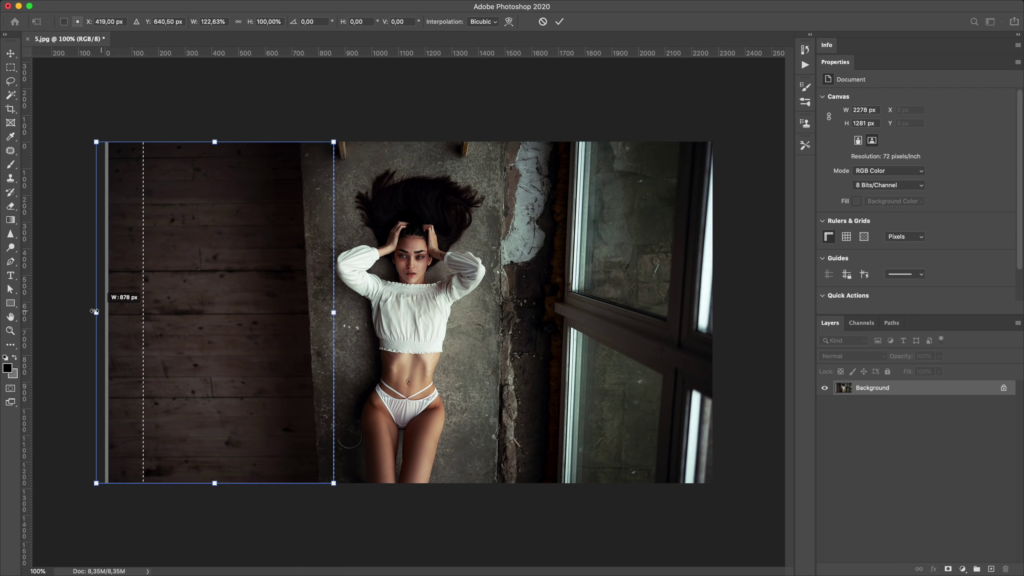
key(Return)
key(ctrl+z)
mouse_move(106, 142)
mouse_down()
mouse_move(139, 447)
mouse_move(154, 483)
mouse_up()
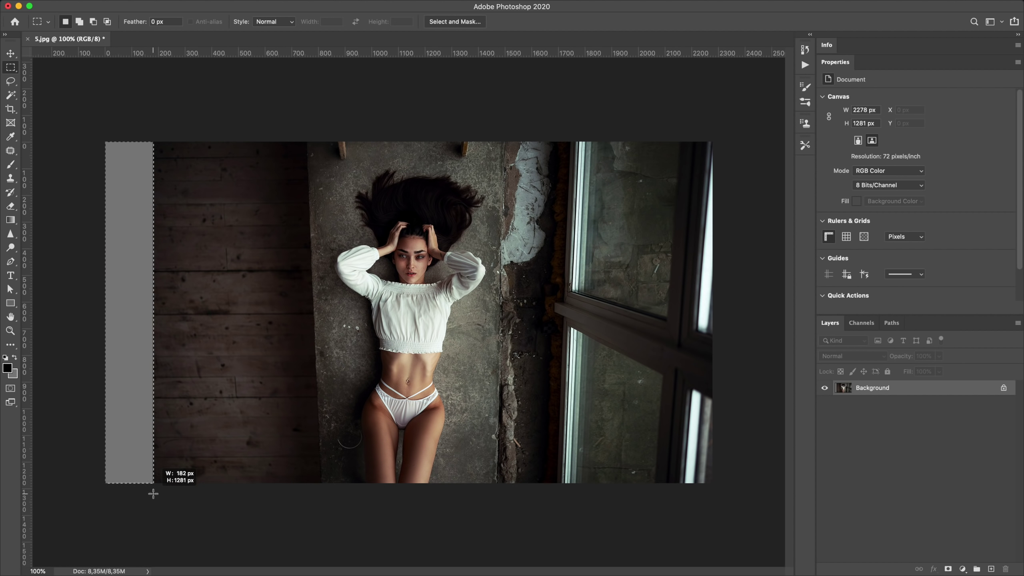
right_click(151, 480)
click(165, 425)
click(533, 211)
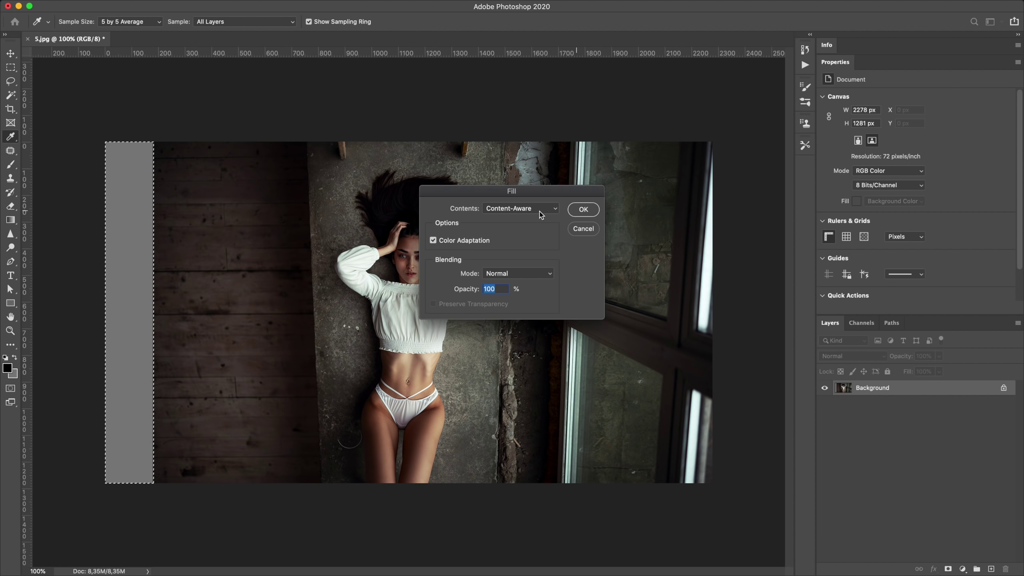
key(Return)
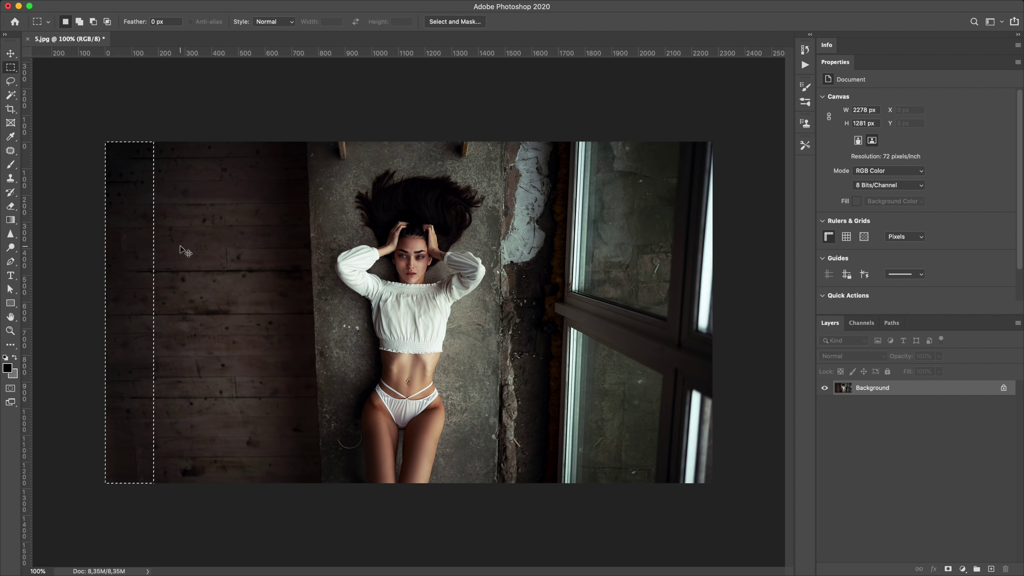
key(ctrl+d)
Blend the seams in the left wood planks with the Healing Brush.
key(j)
key(shift+j)
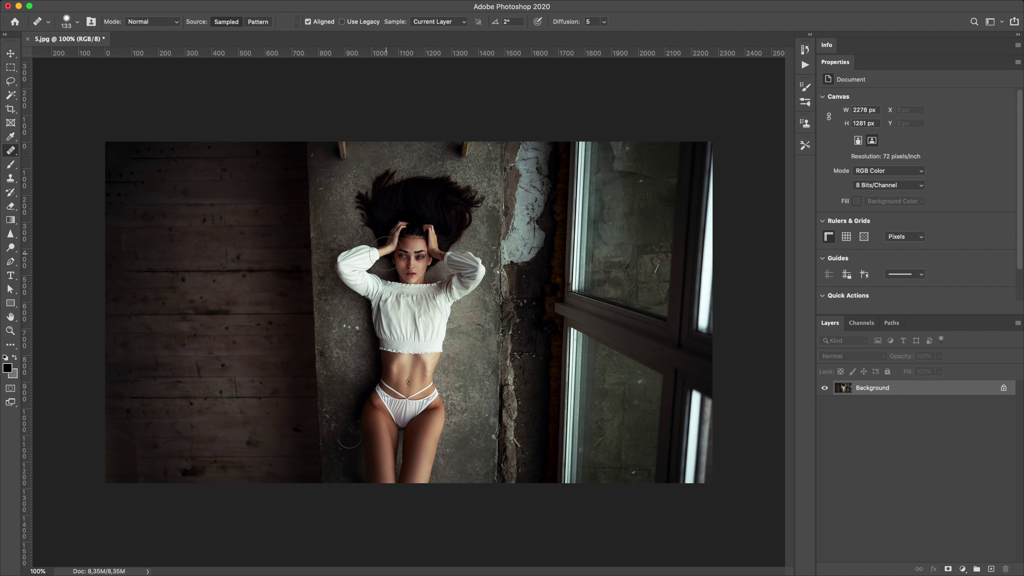
alt+click(199, 271)
click(123, 271)
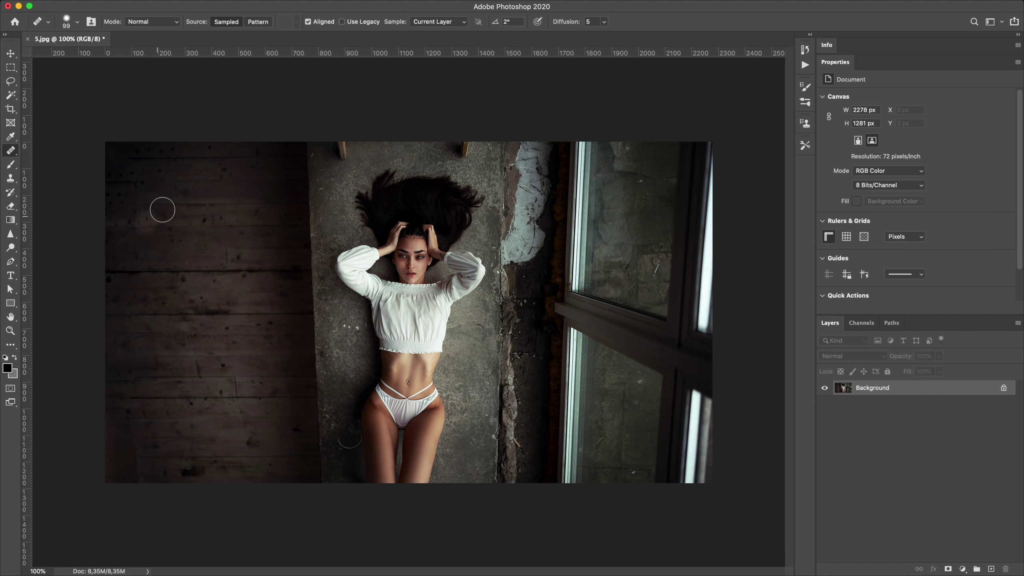
drag(164, 373, 128, 366)
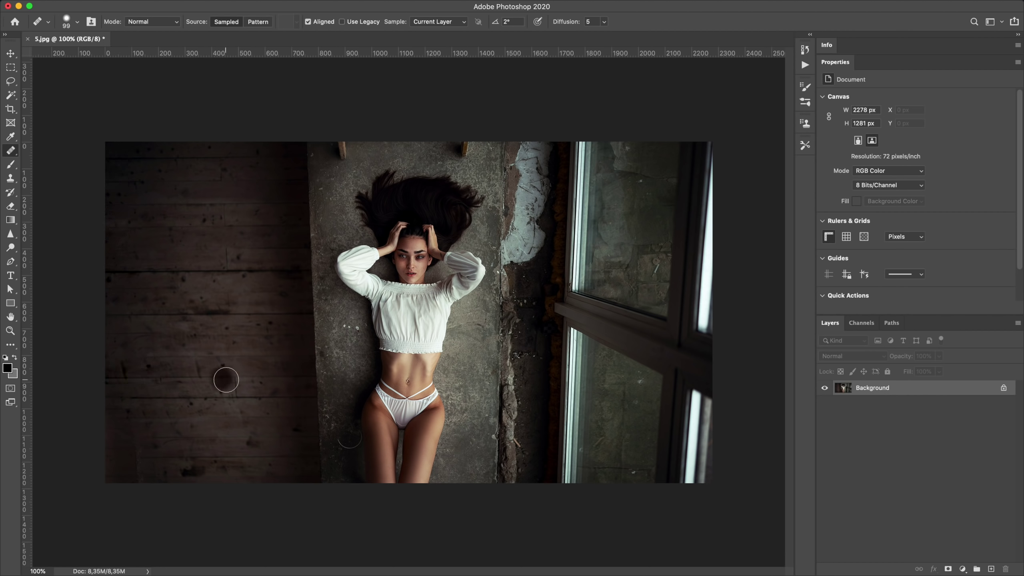
drag(122, 482, 204, 467)
Duplicate the armchair photo's Background layer and crop the canvas to 16:9 beyond its edges.
key(ctrl+j)
key(c)
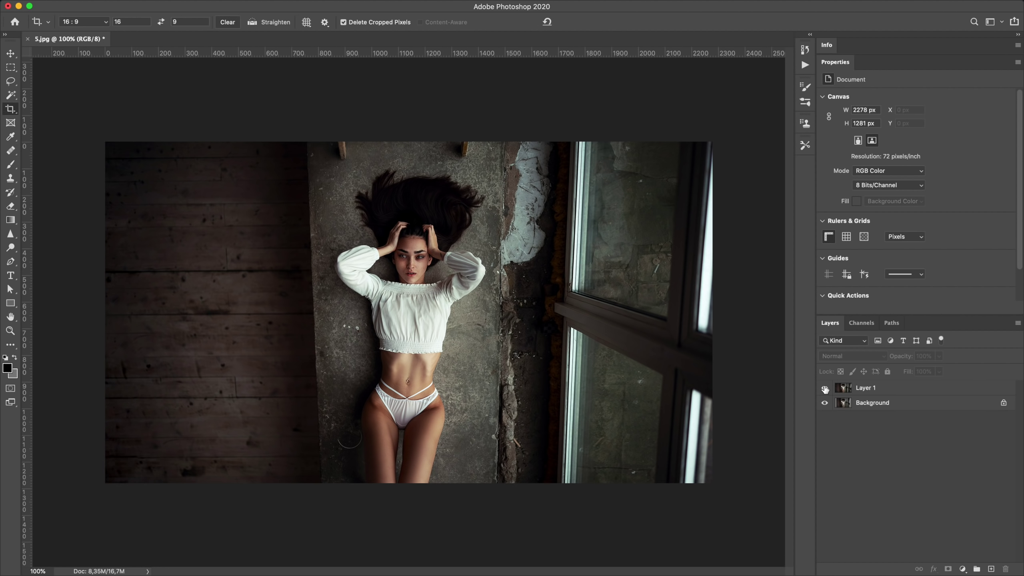
click(824, 388)
click(825, 388)
click(825, 388)
click(825, 388)
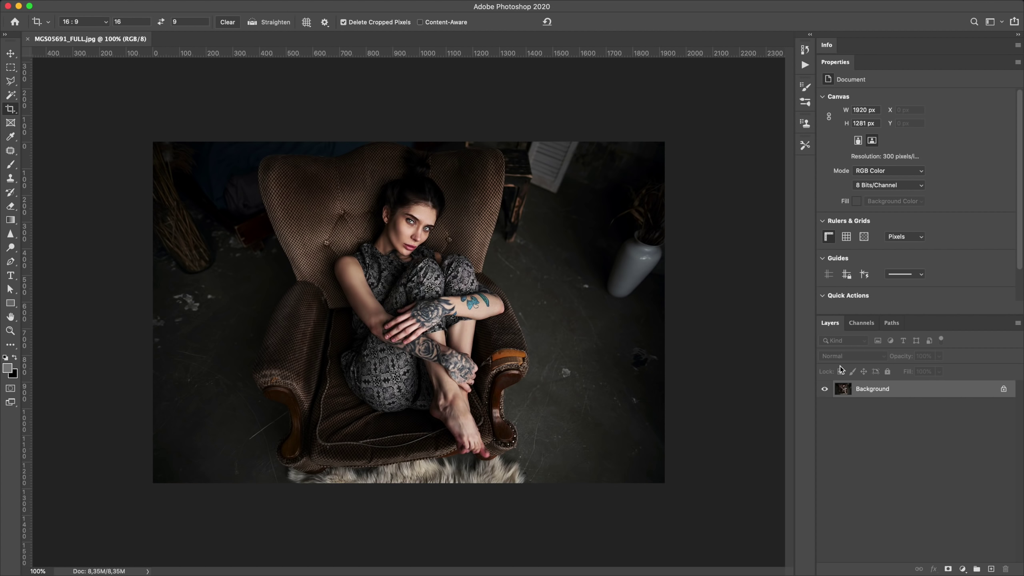
key(ctrl+j)
click(410, 174)
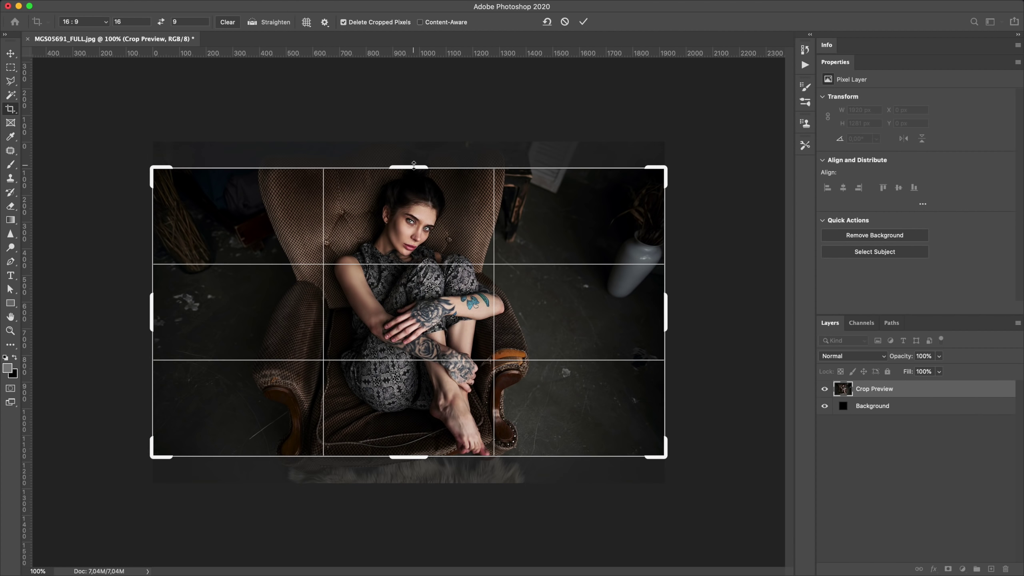
drag(408, 167, 418, 144)
key(Return)
Copy the photo's left part to a new layer and stretch it over the black strip.
key(m)
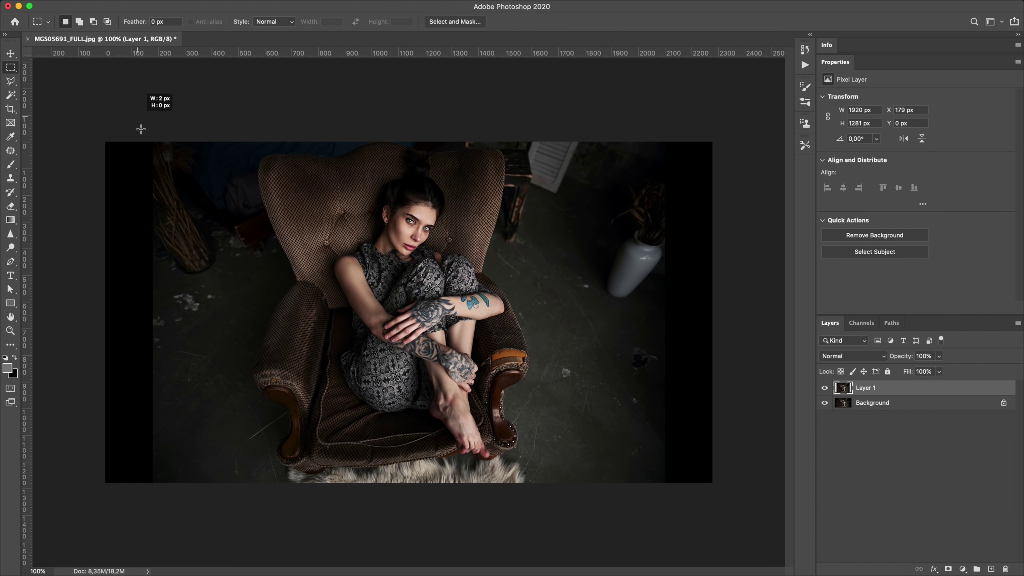
drag(153, 141, 330, 508)
key(ctrl+j)
key(ctrl+t)
drag(151, 312, 102, 308)
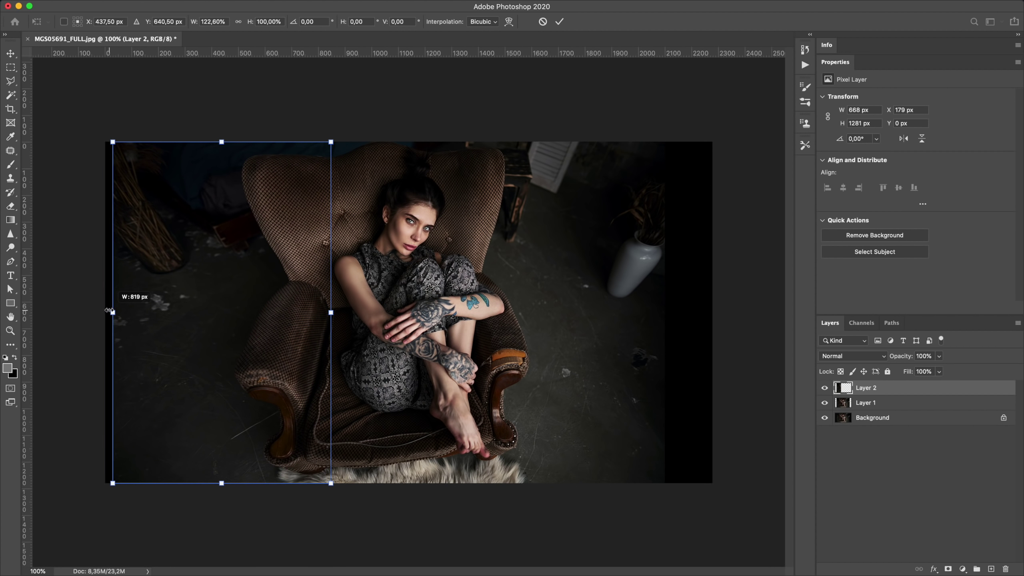
key(Return)
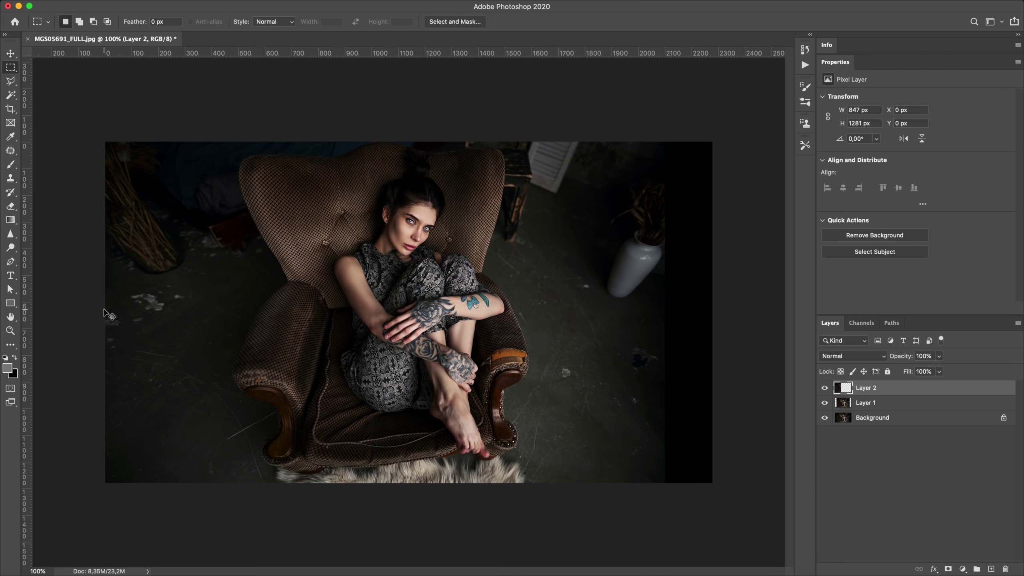
Zoom to check the stretch, clear the selection, and undo the left-side stretch.
key(ctrl+minus)
key(ctrl+minus)
key(ctrl+plus)
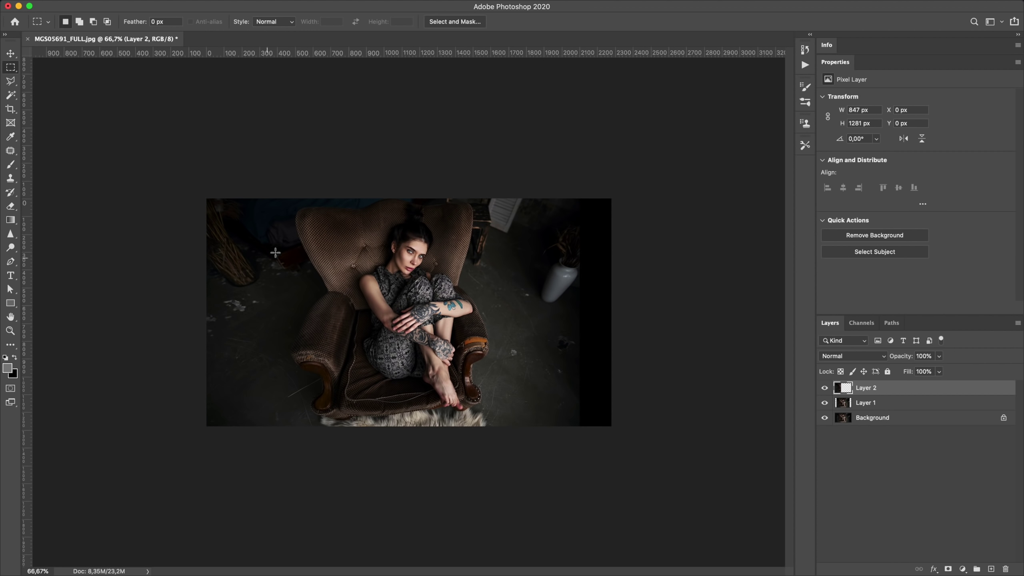
drag(294, 188, 348, 452)
click(355, 395)
key(ctrl+z)
key(ctrl+z)
key(ctrl+z)
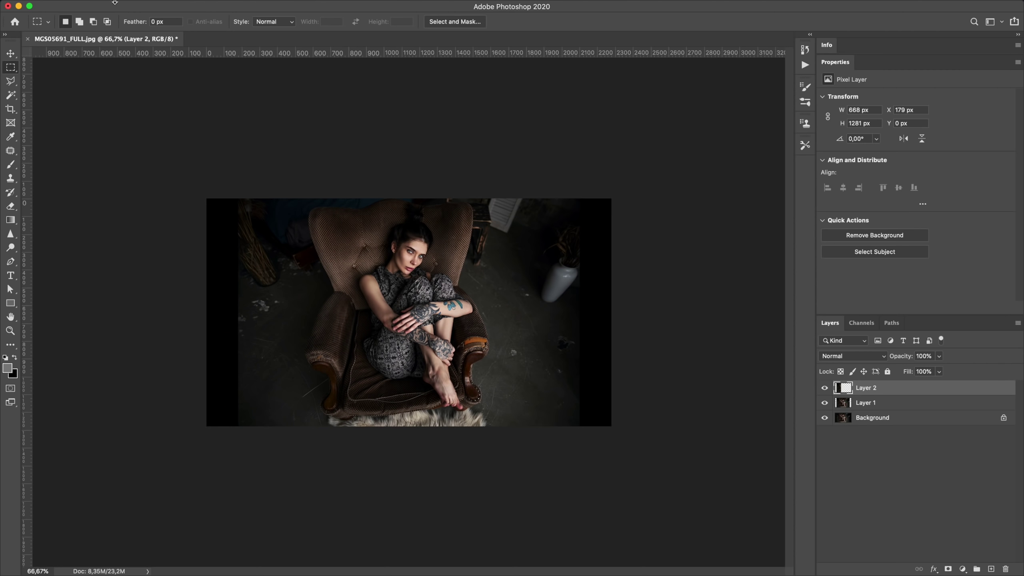
click(114, 6)
Content-Aware Scale Layer 2's left part to cover the black left strip.
click(139, 209)
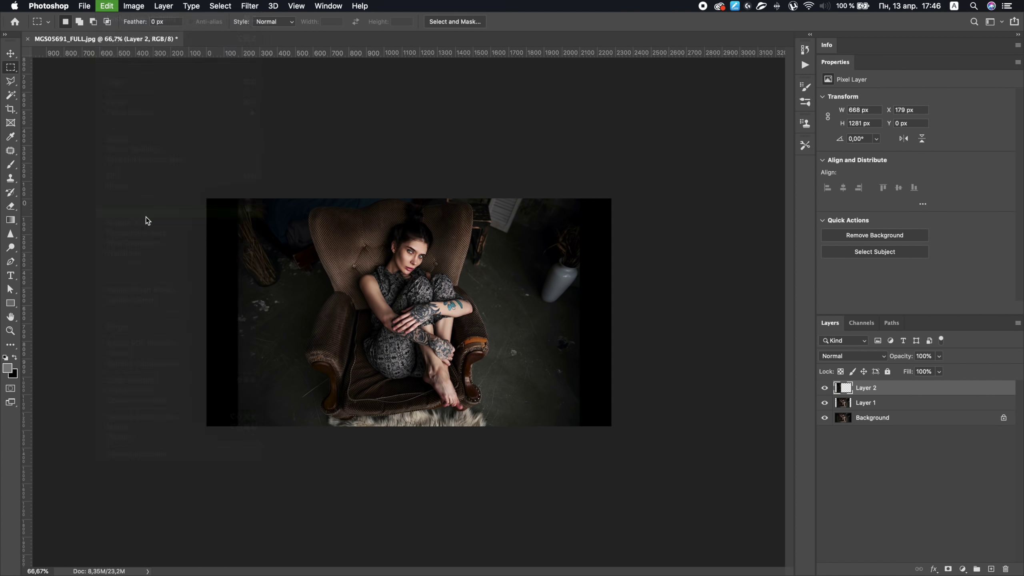
mouse_move(236, 314)
mouse_down()
mouse_move(261, 315)
mouse_move(217, 308)
mouse_move(235, 310)
mouse_up()
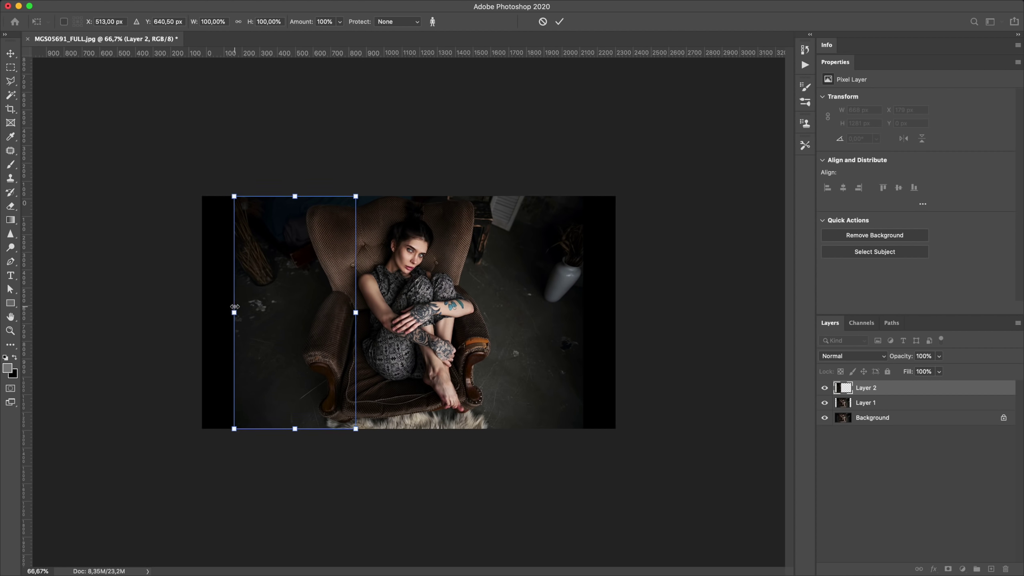
key(ctrl+plus)
mouse_move(133, 299)
mouse_down()
mouse_move(143, 311)
mouse_move(119, 309)
mouse_move(194, 308)
mouse_move(107, 306)
mouse_move(302, 297)
mouse_move(121, 296)
mouse_move(104, 311)
mouse_up()
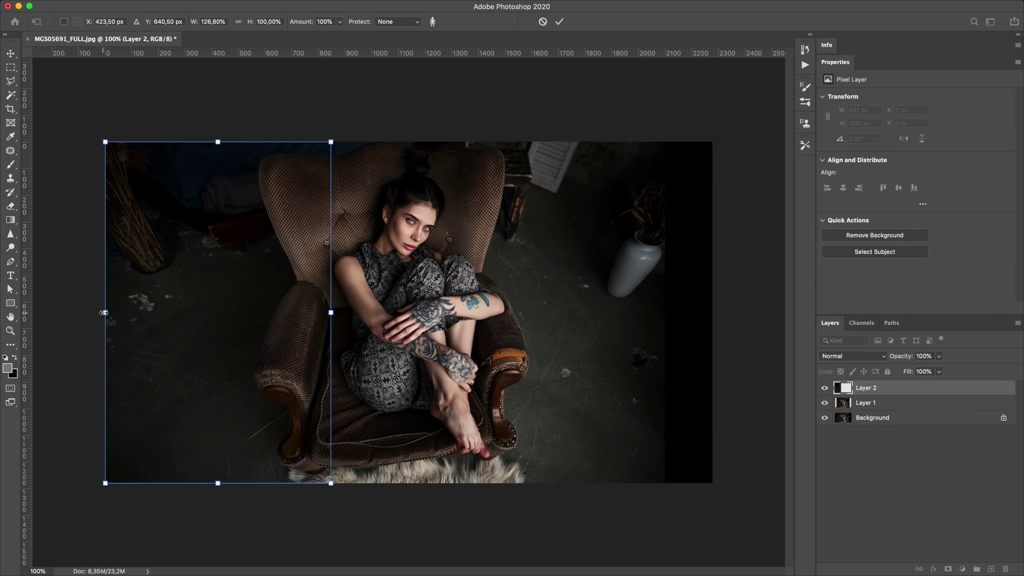
key(Return)
Copy Layer 1's right part to Layer 3 and Content-Aware Scale it toward the right edge.
click(847, 405)
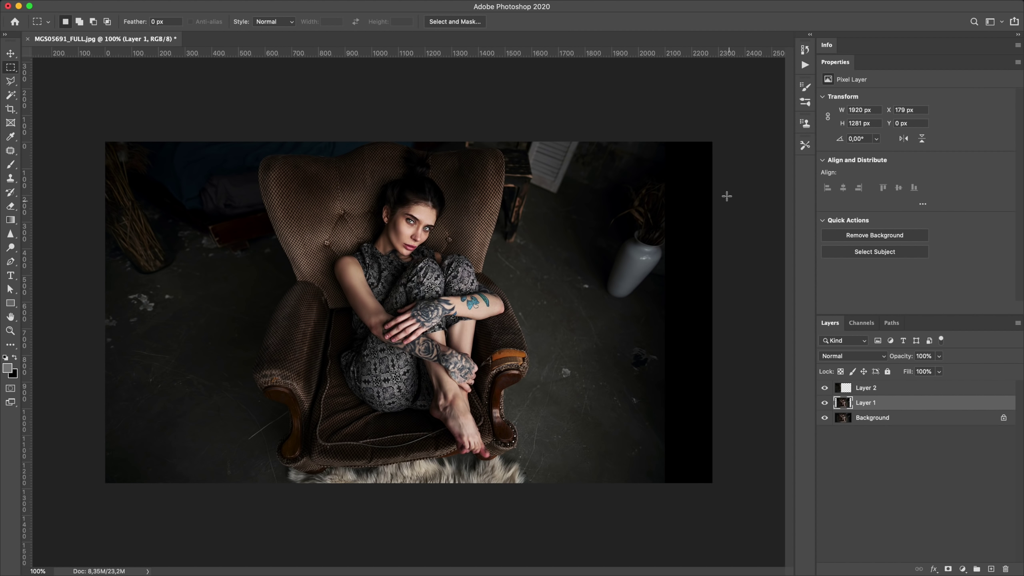
drag(687, 120, 503, 513)
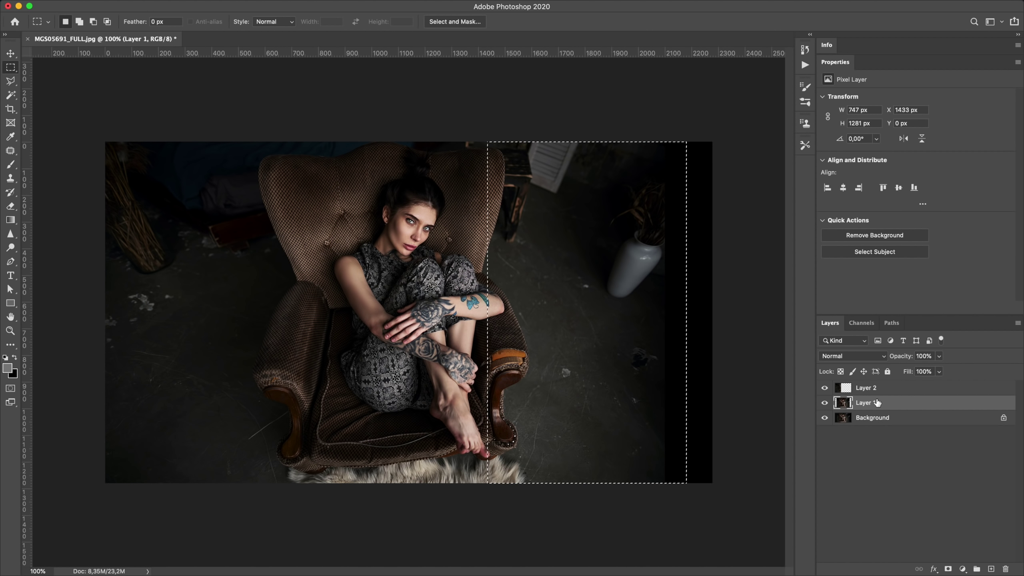
key(super+j)
click(107, 5)
click(126, 212)
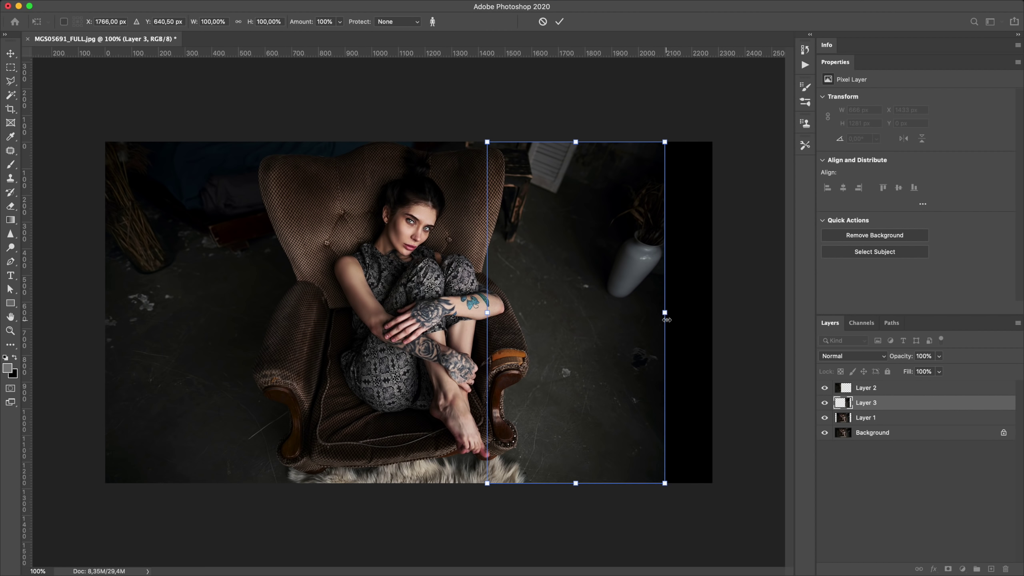
mouse_move(669, 312)
mouse_down()
mouse_move(592, 313)
mouse_move(715, 308)
mouse_up()
Commit the right-side stretch, marquee around the vase, then undo the stretch.
key(Return)
key(m)
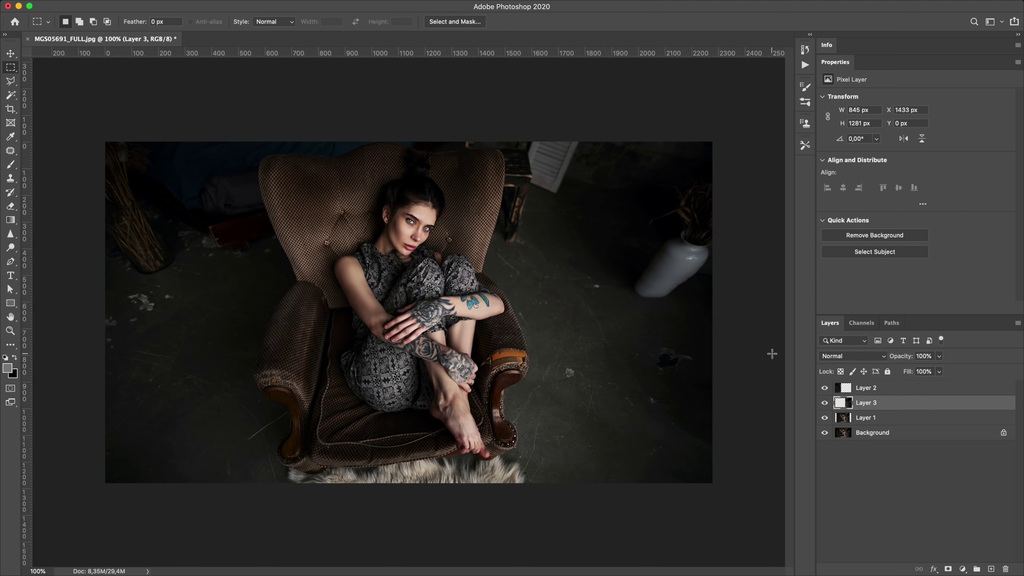
mouse_move(622, 204)
mouse_down()
mouse_move(699, 281)
mouse_move(714, 315)
mouse_up()
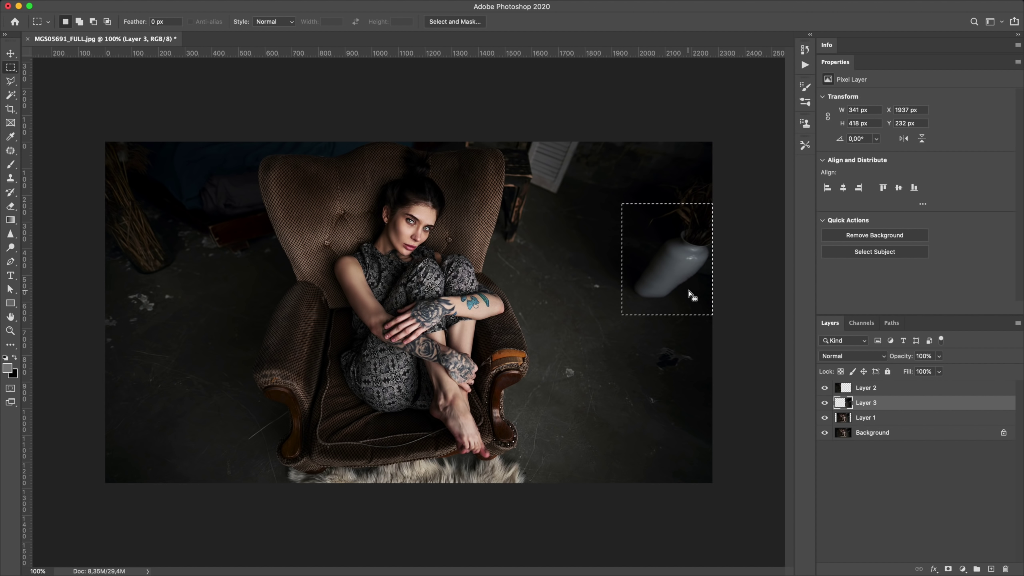
key(ctrl+z)
key(ctrl+z)
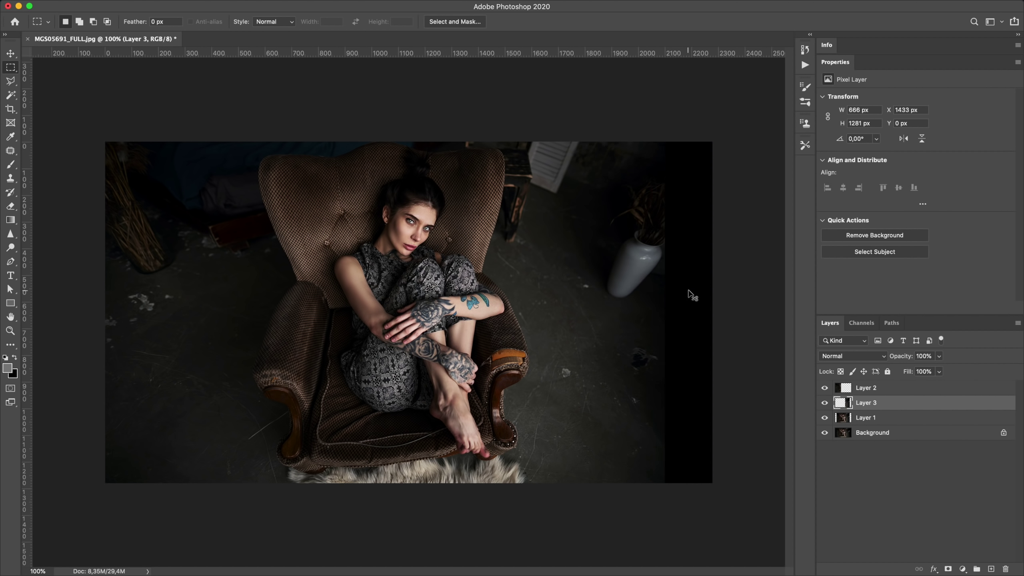
Cut the strip right of the vase from Layer 3 and paste it in place as Layer 4.
alt+click(824, 402)
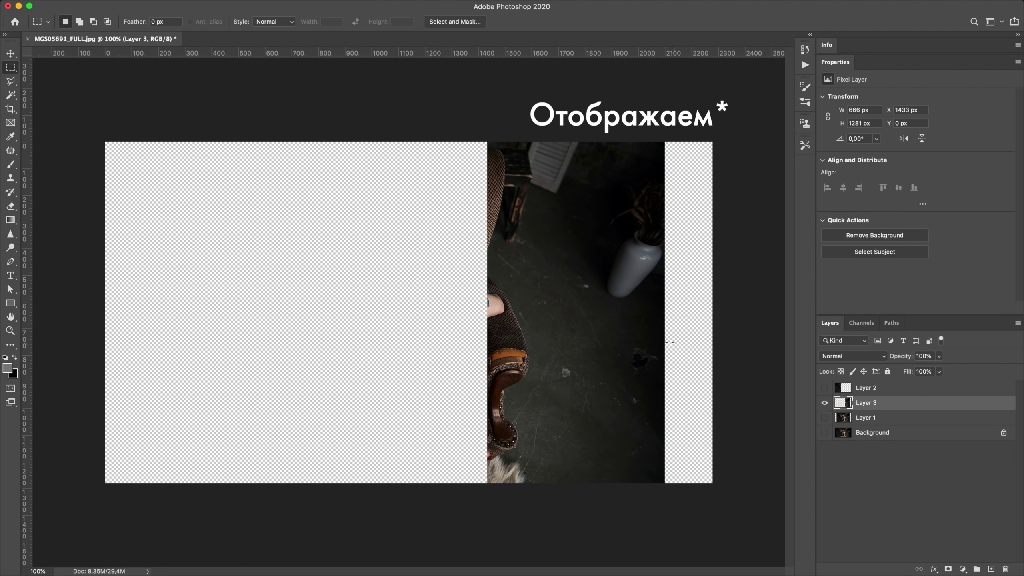
drag(676, 130, 603, 483)
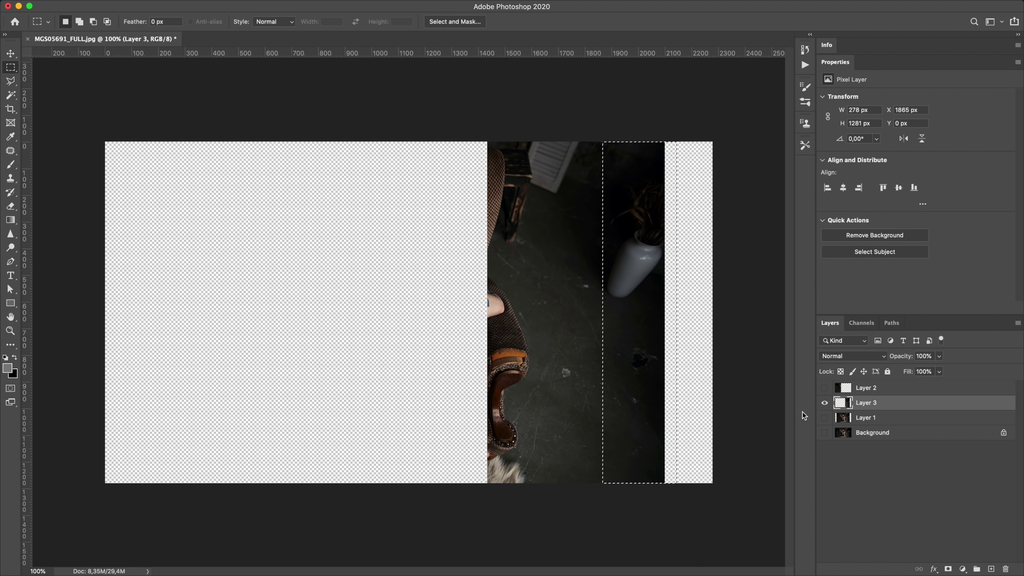
key(ctrl+x)
key(ctrl+shift+v)
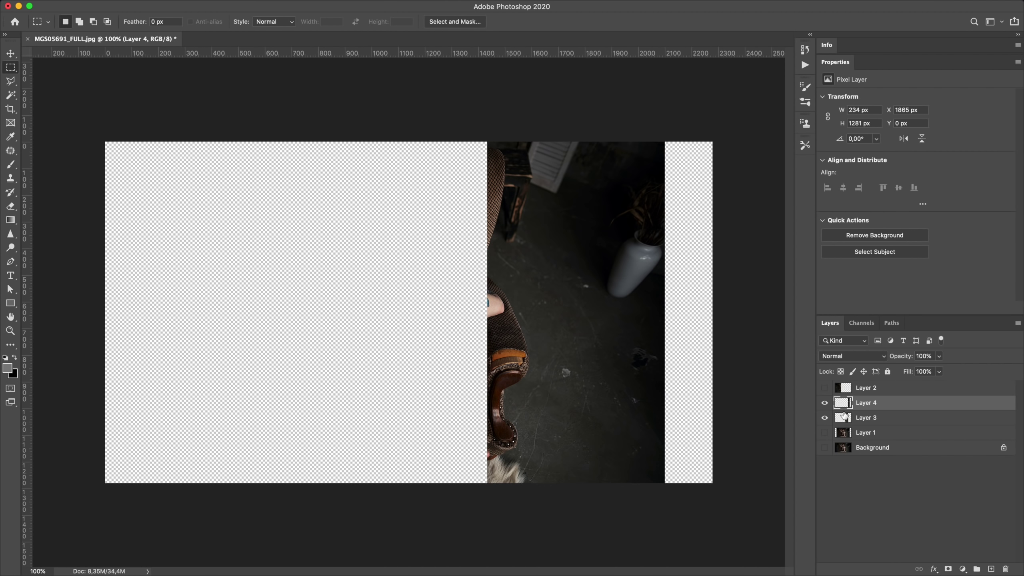
click(824, 402)
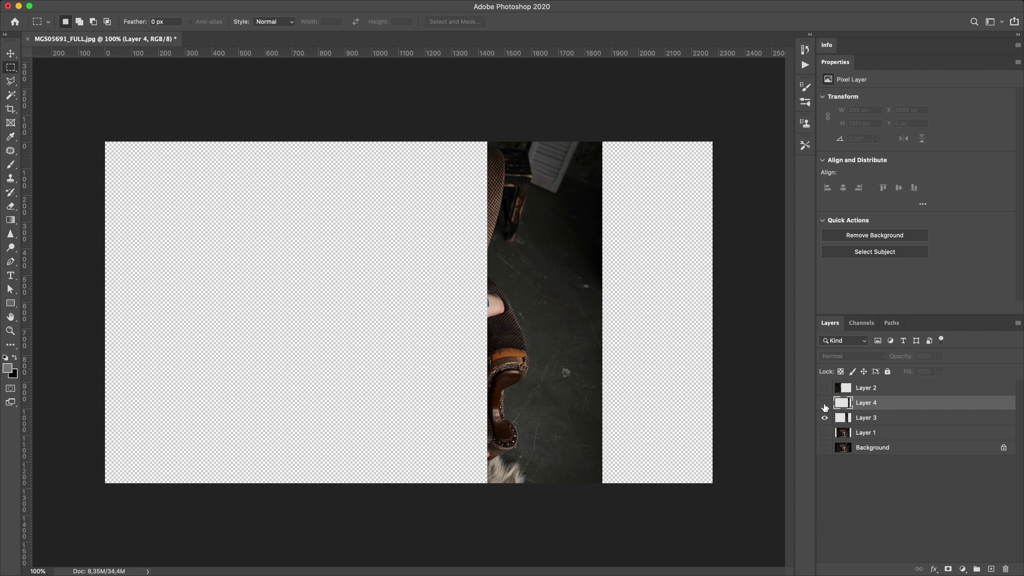
click(824, 416)
click(824, 416)
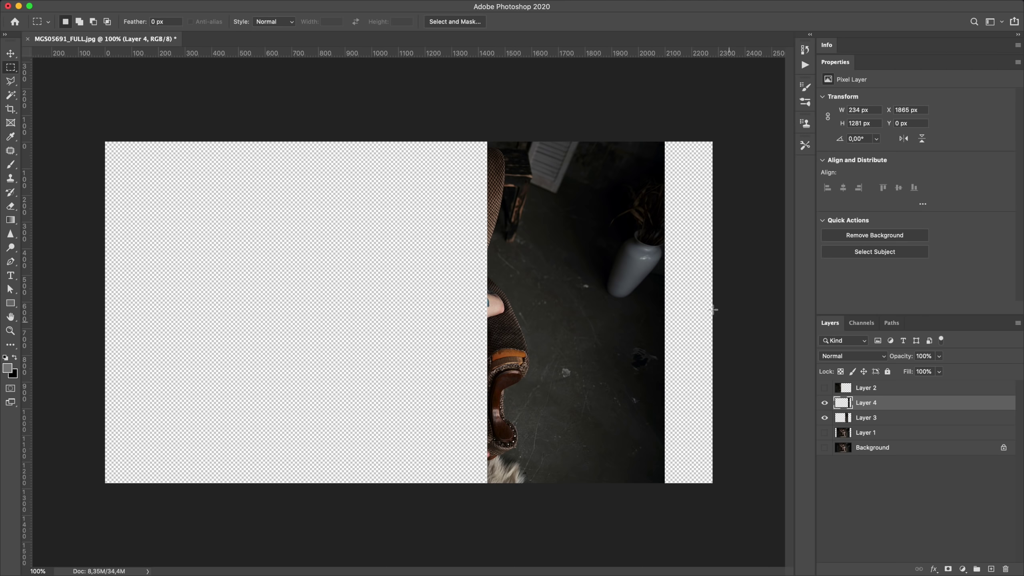
Move Layer 4 to the right edge and Content-Aware Scale Layer 3's floor strip wider.
key(v)
drag(633, 295, 681, 296)
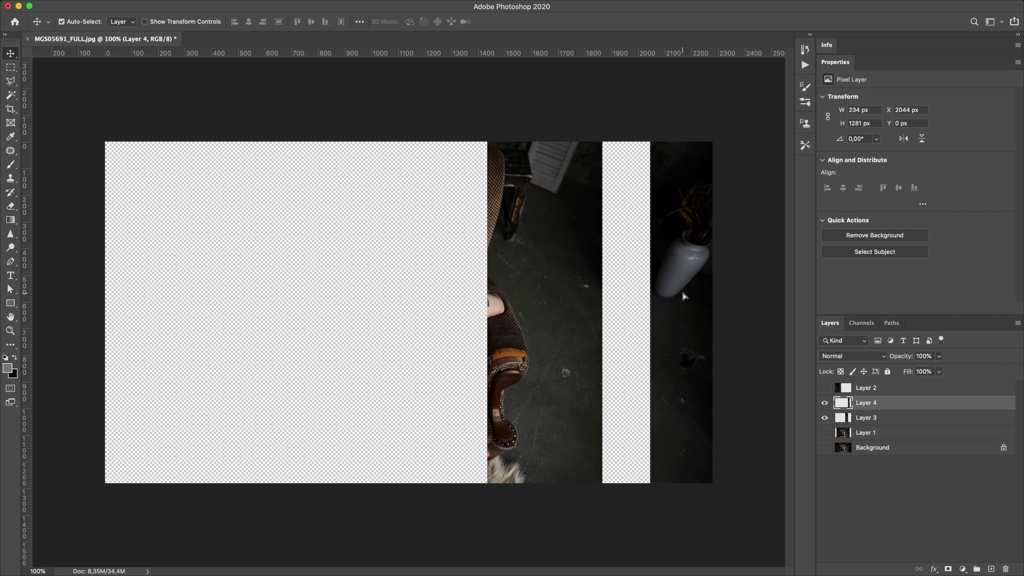
click(859, 417)
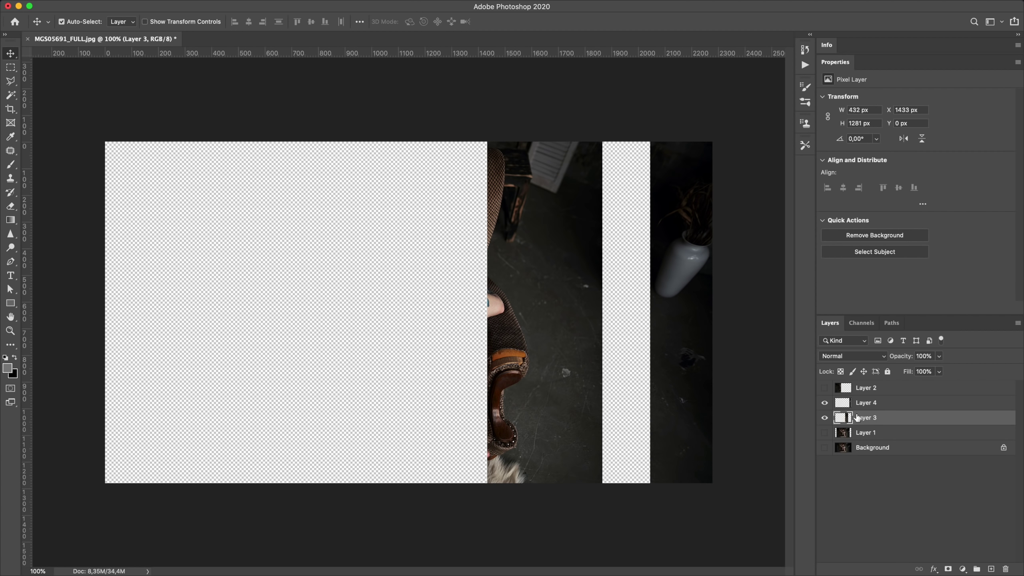
click(106, 6)
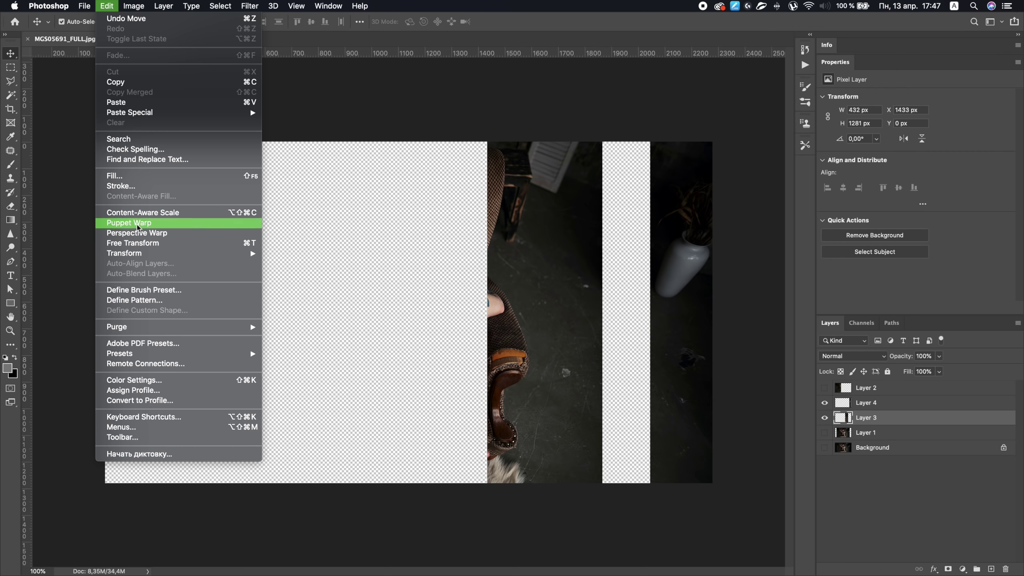
click(141, 213)
drag(600, 312, 644, 309)
key(Return)
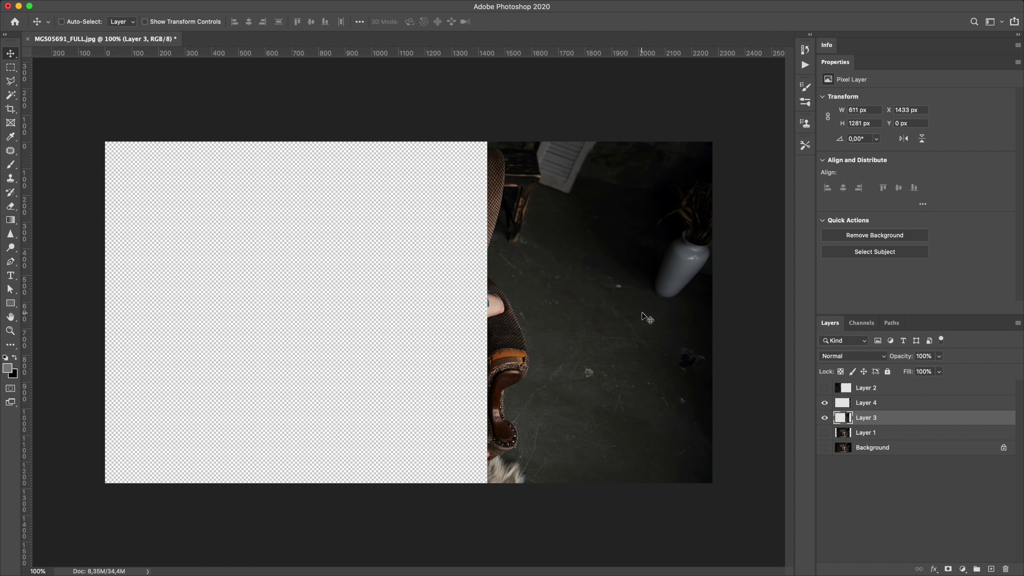
Show all strip layers and add a layer mask to Layer 3 with default black and white colours.
alt+click(824, 418)
click(948, 568)
key(b)
key(d)
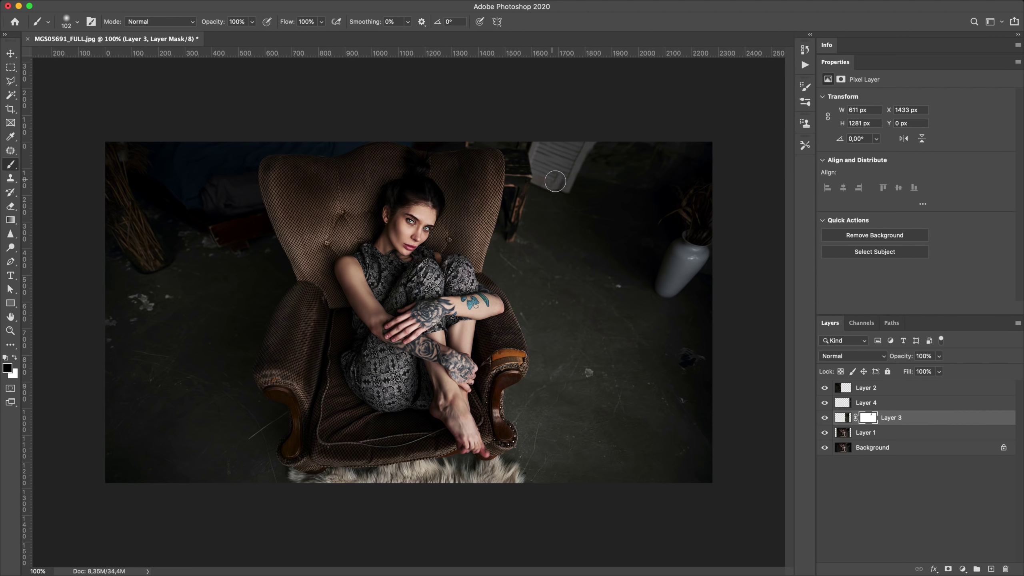
Mask out the seam by the white shutter and merge the fill layers into one '16:9' layer.
drag(555, 181, 580, 141)
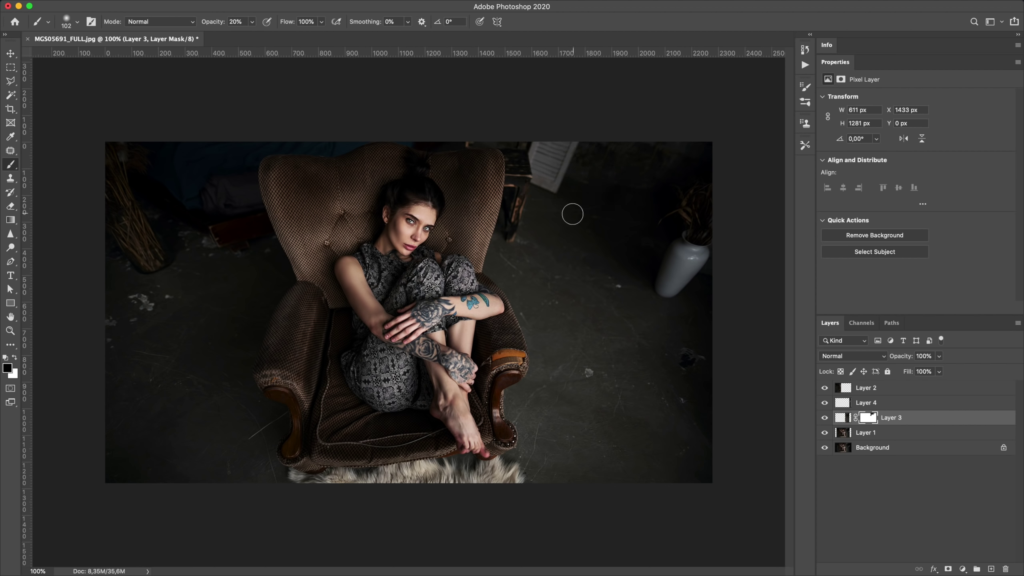
click(865, 433)
shift+click(867, 393)
key(ctrl+e)
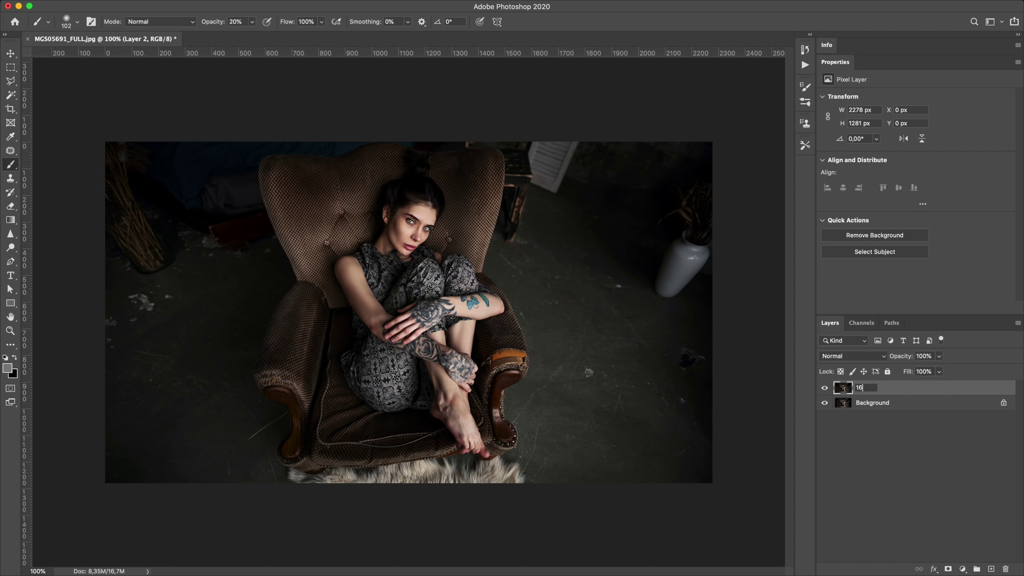
Toggle the 16:9 layer's visibility to compare the widened photo with the original.
click(825, 388)
click(825, 388)
click(825, 388)
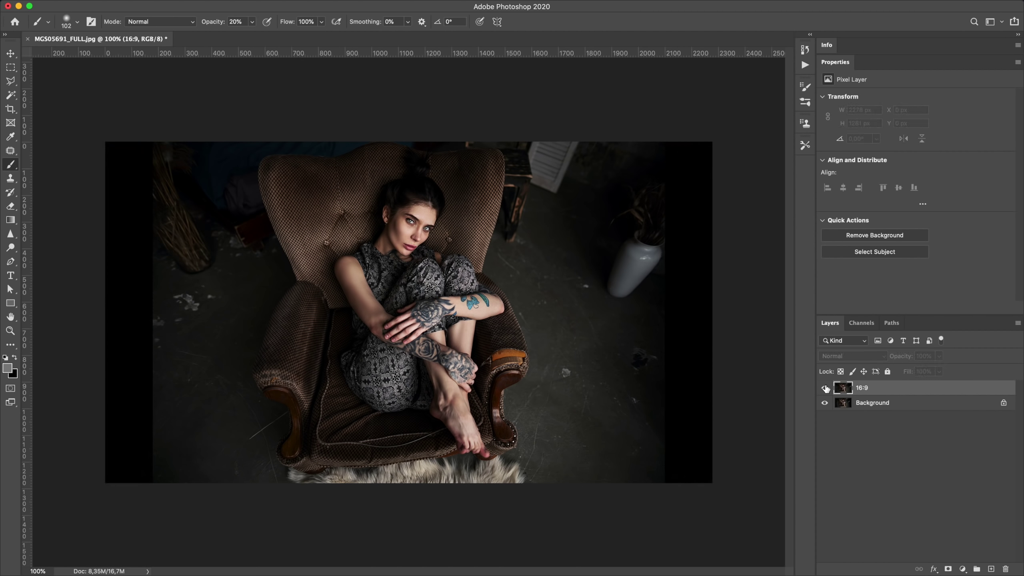
click(825, 388)
click(825, 388)
click(825, 388)
click(825, 388)
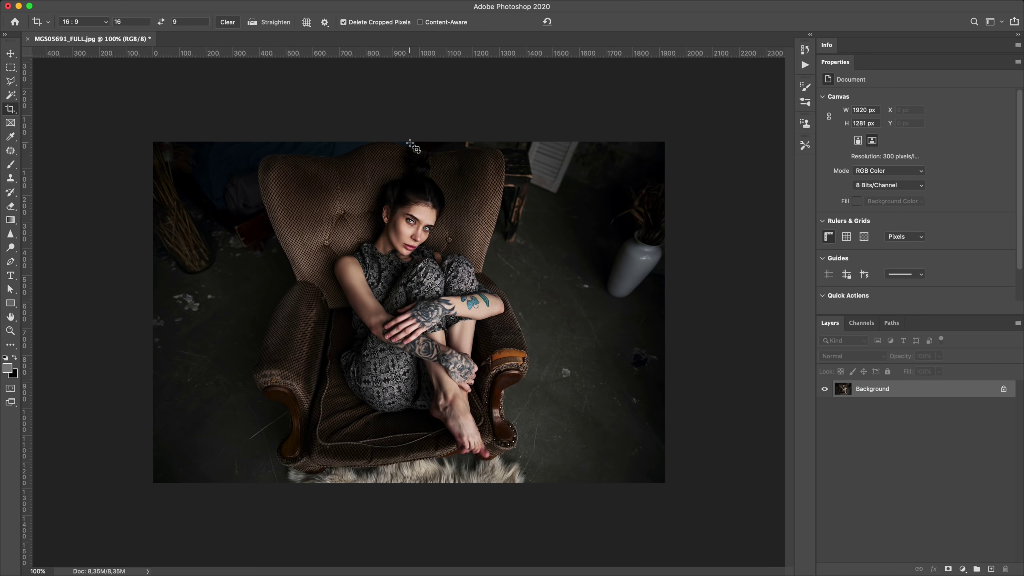
Crop the canvas to 16:9 and stretch a right floor strip to the right edge.
drag(416, 167, 416, 139)
key(Return)
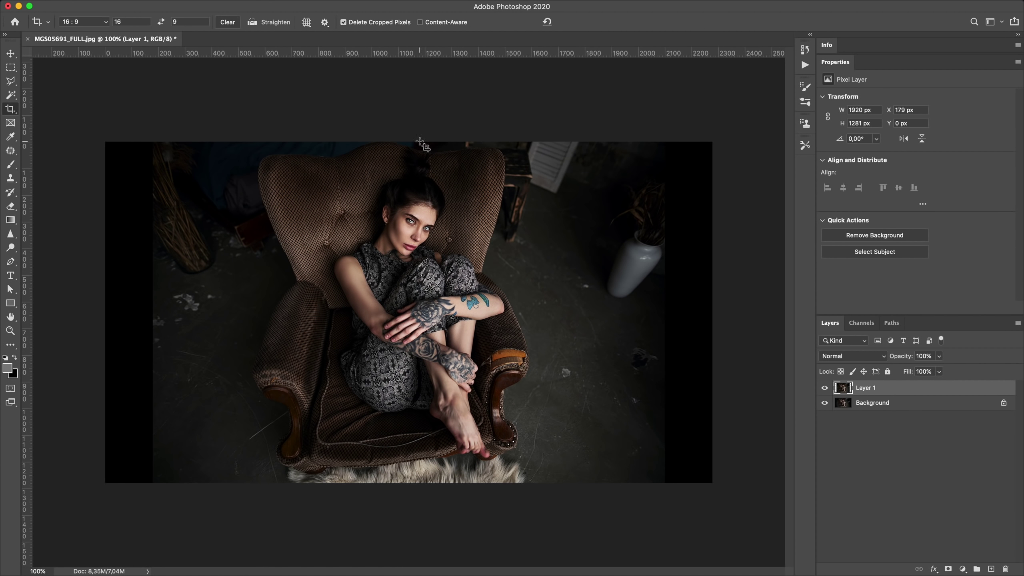
key(m)
mouse_move(704, 125)
mouse_down()
mouse_move(469, 564)
mouse_move(489, 564)
mouse_up()
key(ctrl+t)
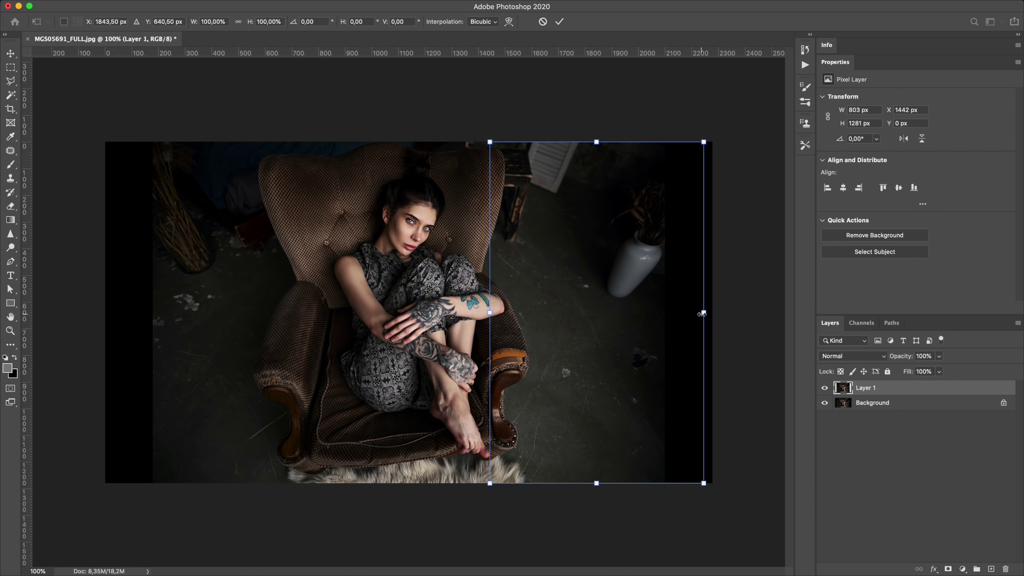
drag(705, 311, 762, 311)
key(Return)
Stretch a copied left strip to the left edge, merge it, and open Liquify on the left area.
mouse_move(133, 108)
mouse_down()
mouse_move(338, 496)
mouse_move(336, 486)
mouse_up()
key(ctrl+j)
key(ctrl+t)
drag(134, 312, 110, 313)
key(Return)
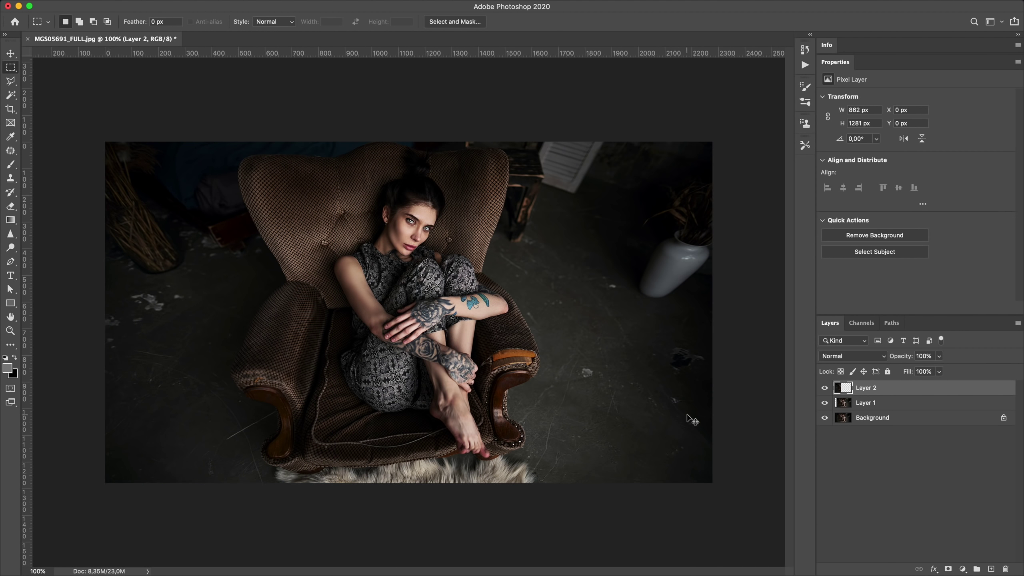
key(ctrl+e)
drag(139, 105, 482, 508)
key(ctrl+shift+x)
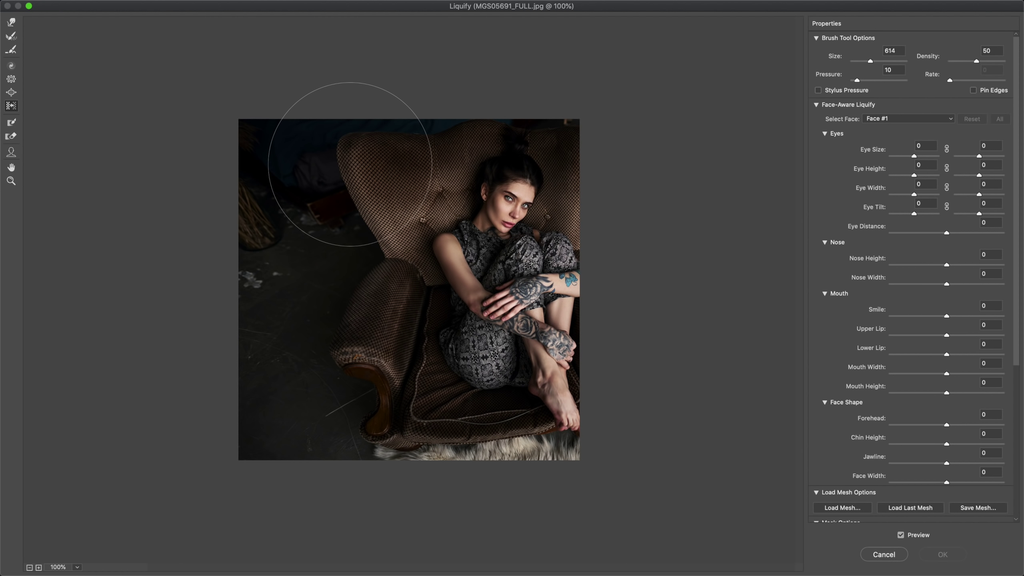
Warp the chair back's left edge inward and smudge away the red floor object with a smaller brush.
drag(328, 151, 345, 146)
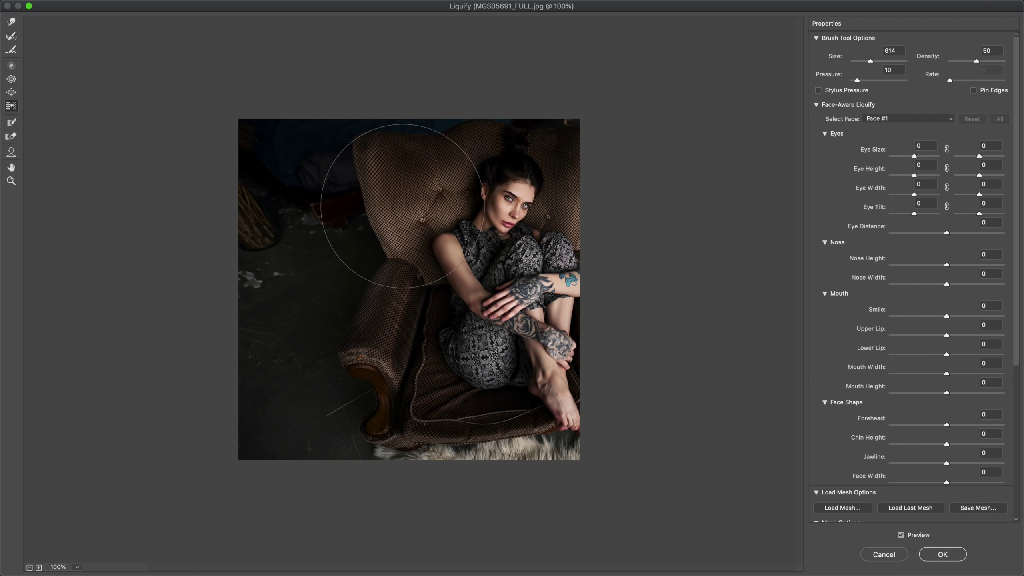
drag(393, 201, 378, 166)
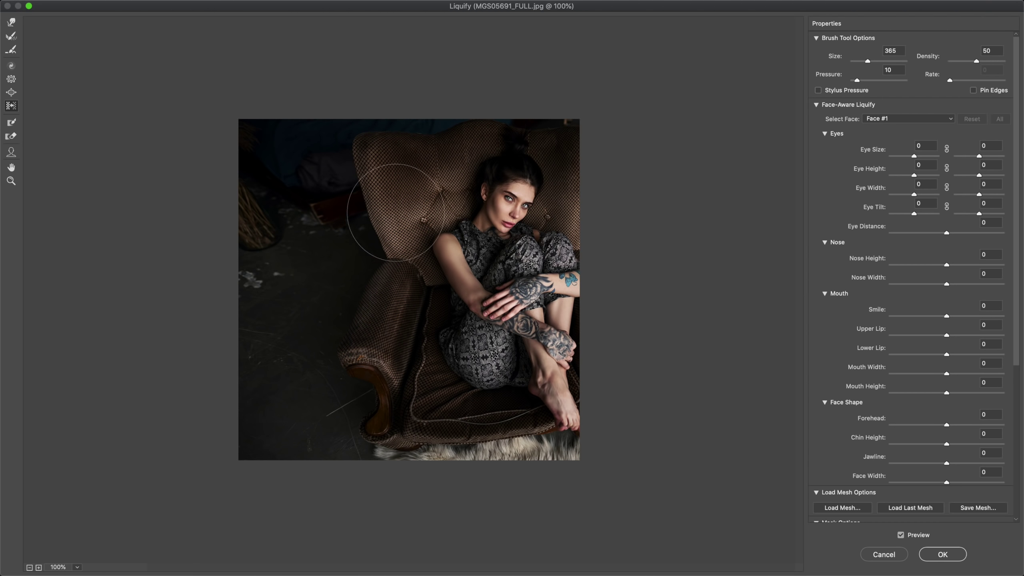
drag(292, 201, 317, 255)
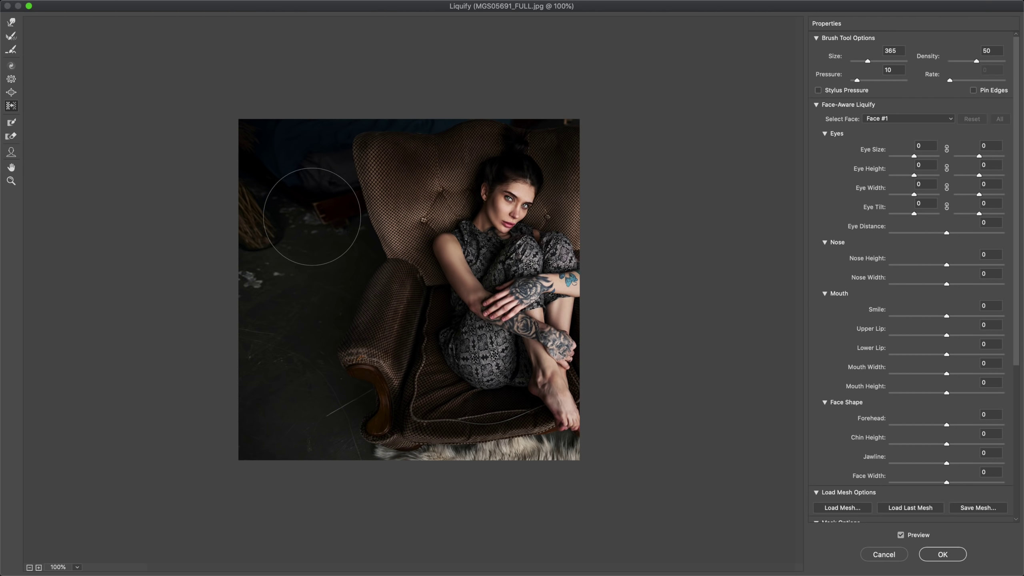
key(Return)
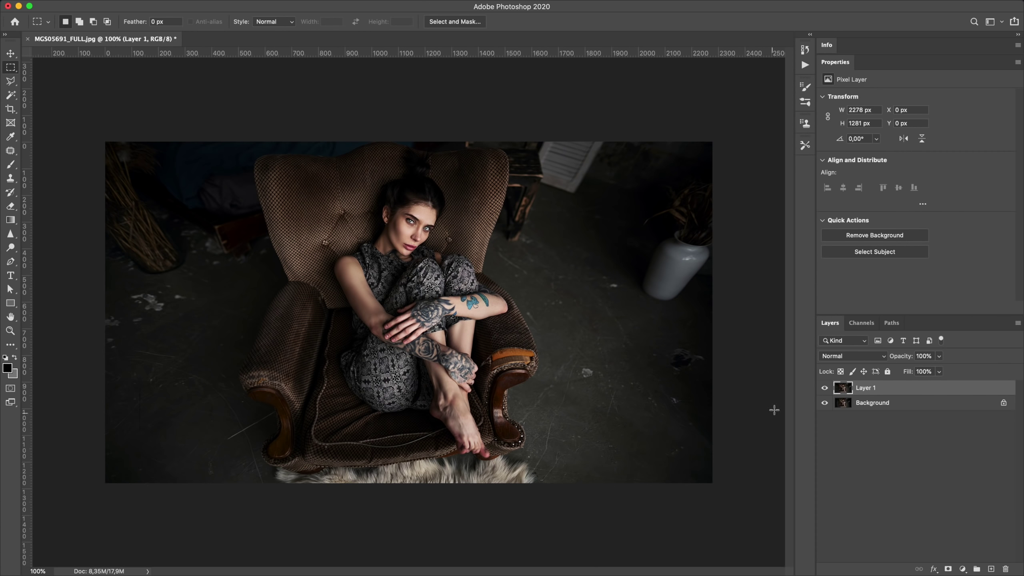
Toggle the widened chair layer to compare it with the original.
click(824, 389)
click(824, 388)
click(824, 388)
click(824, 388)
click(867, 462)
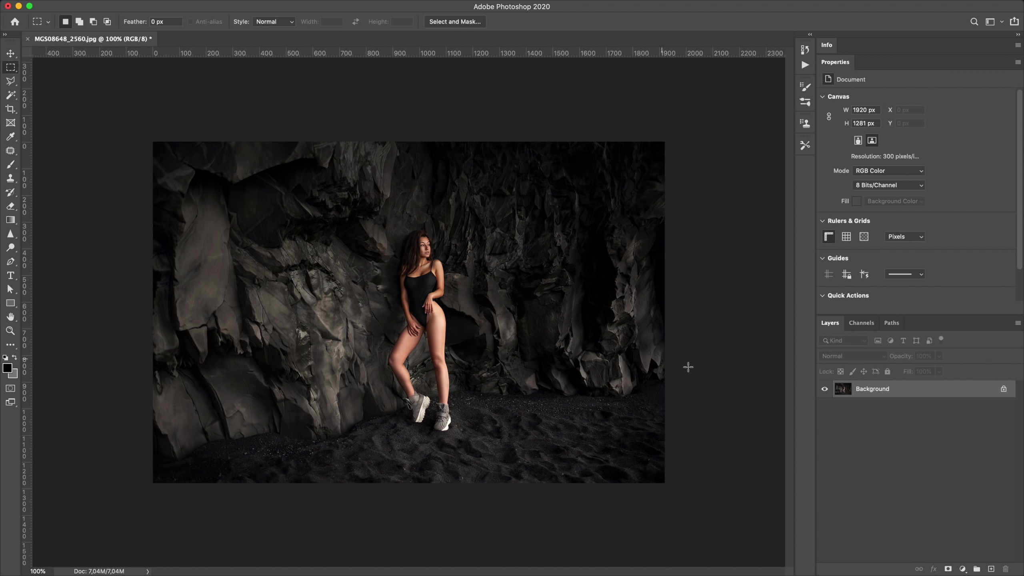
Duplicate the rock-wall photo onto a new layer and widen the crop to 16:9 past both sides.
key(ctrl+j)
text(16:9)
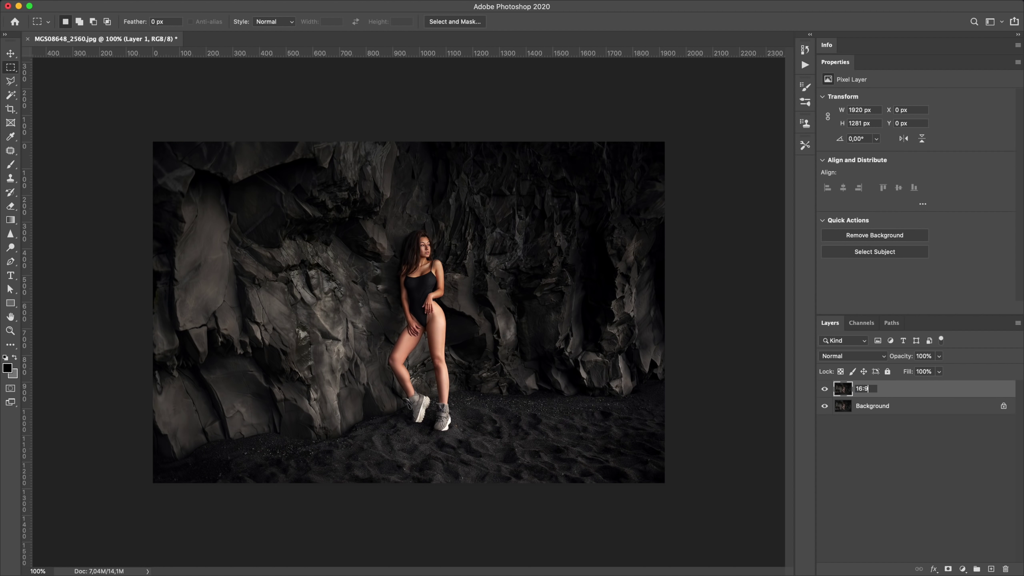
click(12, 111)
drag(409, 167, 410, 142)
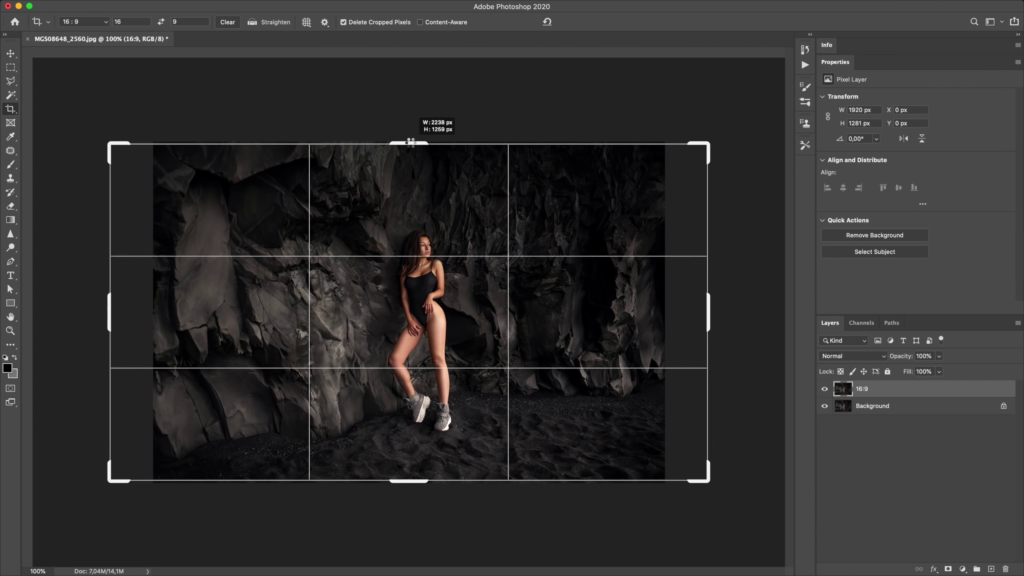
key(Return)
Copy the right portion of the rock wall and stretch it to the right edge.
key(m)
drag(677, 134, 452, 548)
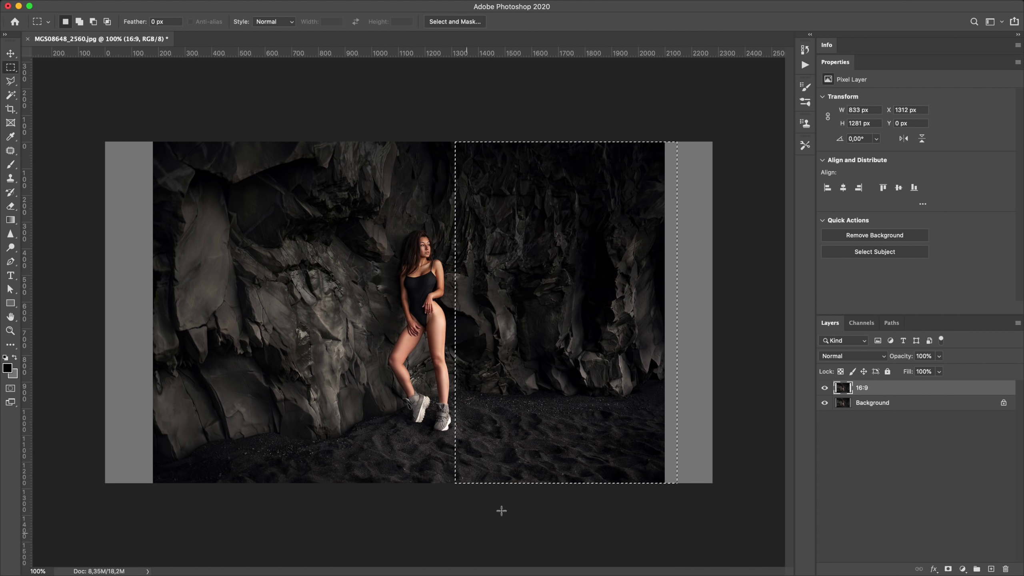
key(ctrl+j)
key(ctrl+t)
drag(677, 312, 712, 313)
key(Return)
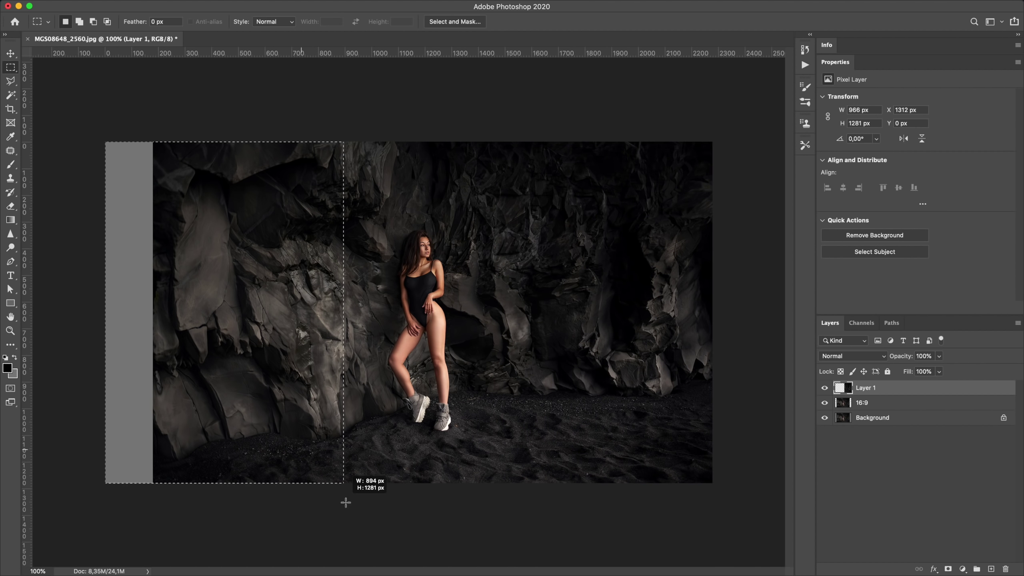
Copy the left portion of the rock wall, stretch it to the left edge, then discard the strips.
drag(346, 502, 383, 502)
key(ctrl+j)
key(ctrl+t)
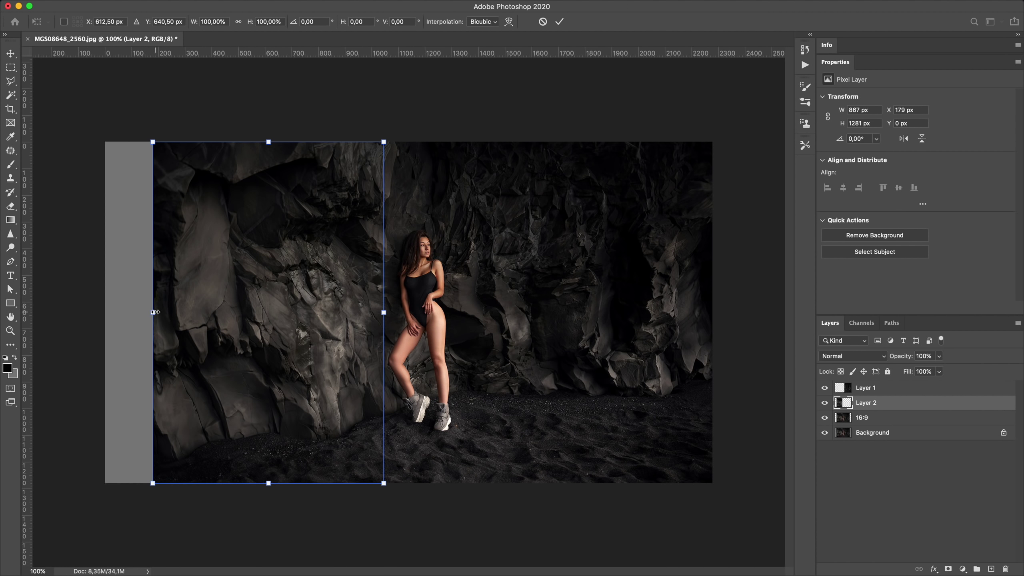
drag(153, 312, 105, 312)
key(Return)
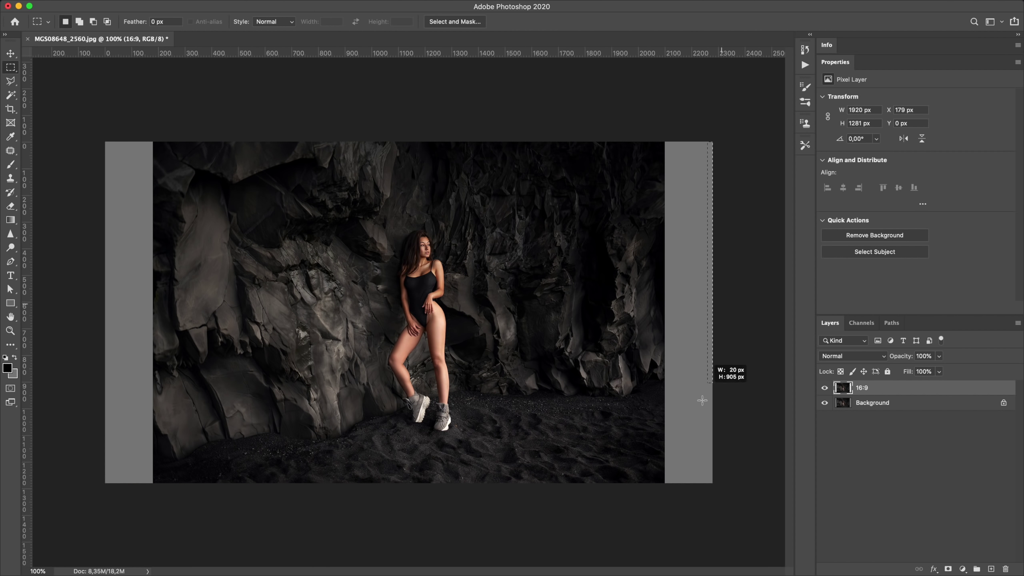
drag(702, 400, 664, 486)
right_click(681, 370)
click(706, 503)
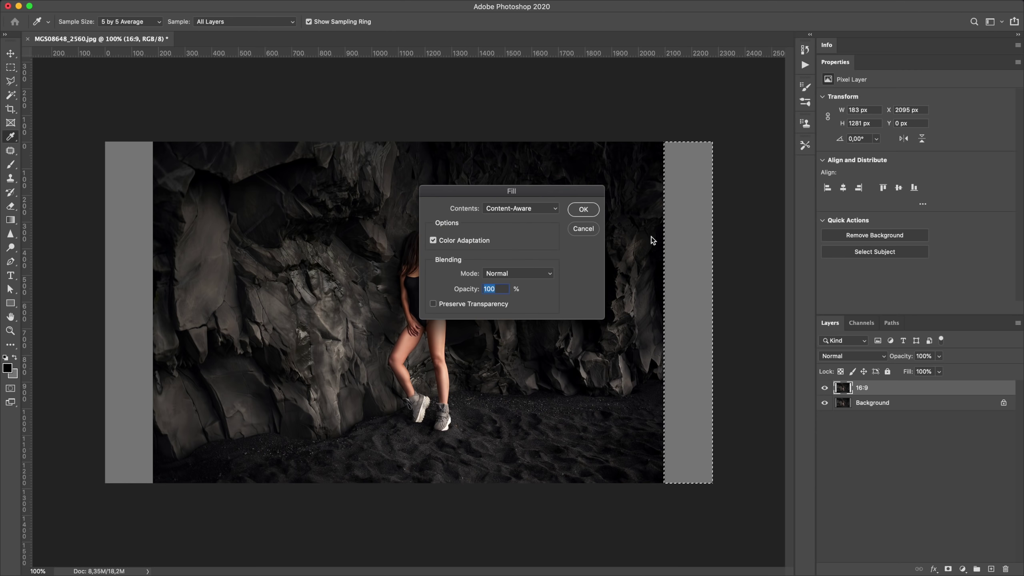
click(583, 208)
drag(104, 133, 154, 502)
right_click(150, 374)
click(174, 506)
click(584, 210)
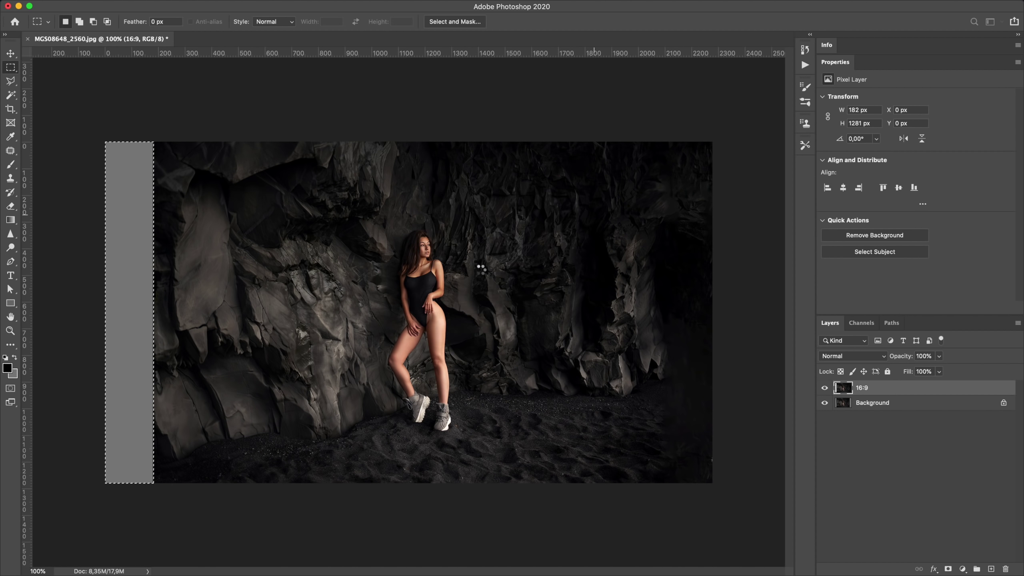
key(super+d)
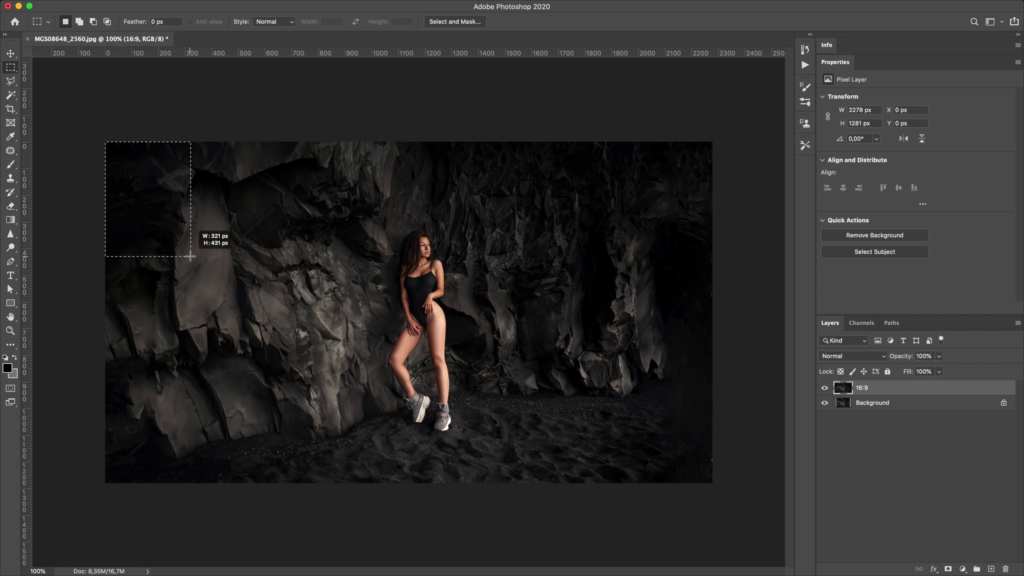
scroll(191, 255, up, 5)
scroll(325, 327, down, 10)
drag(530, 343, 561, 426)
key(super+1)
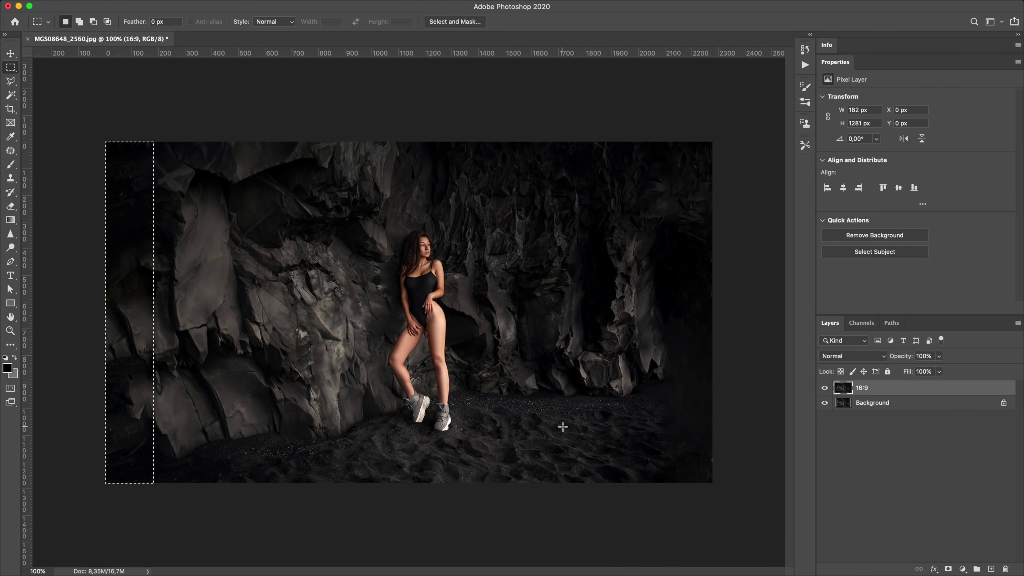
key(l)
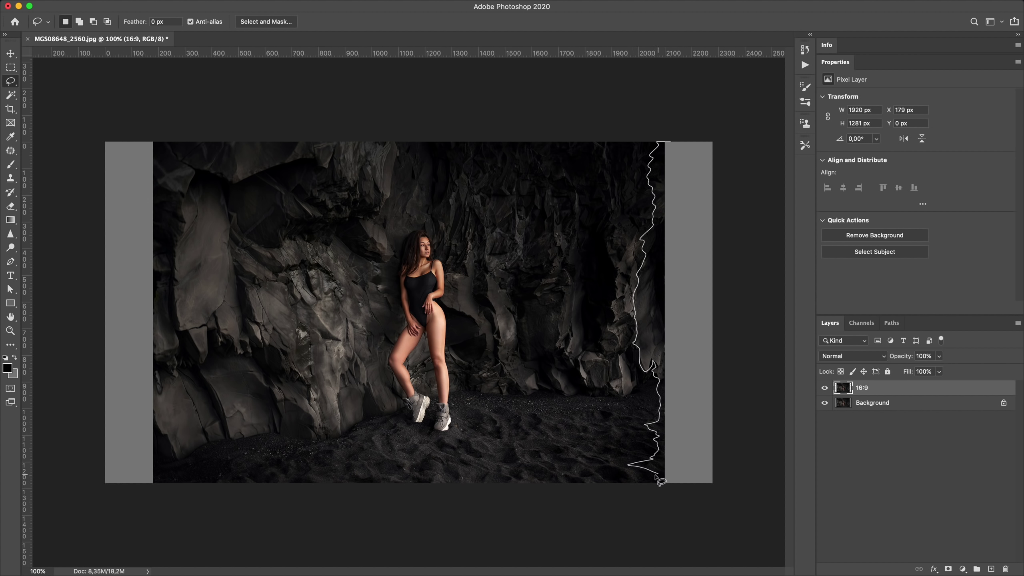
Patch the grey right strip twice with rock texture from further left.
drag(766, 97, 763, 99)
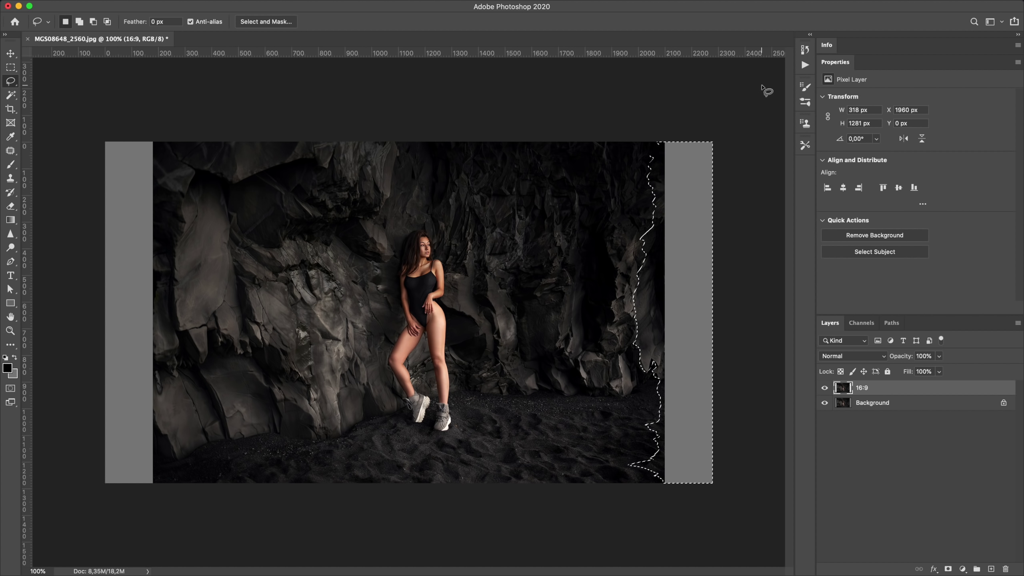
click(10, 151)
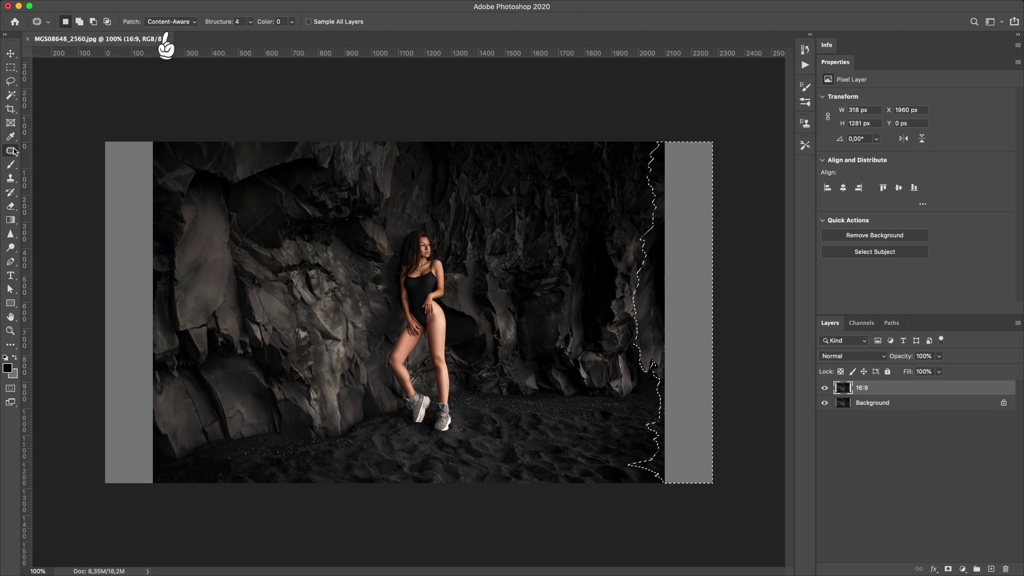
drag(711, 305, 564, 301)
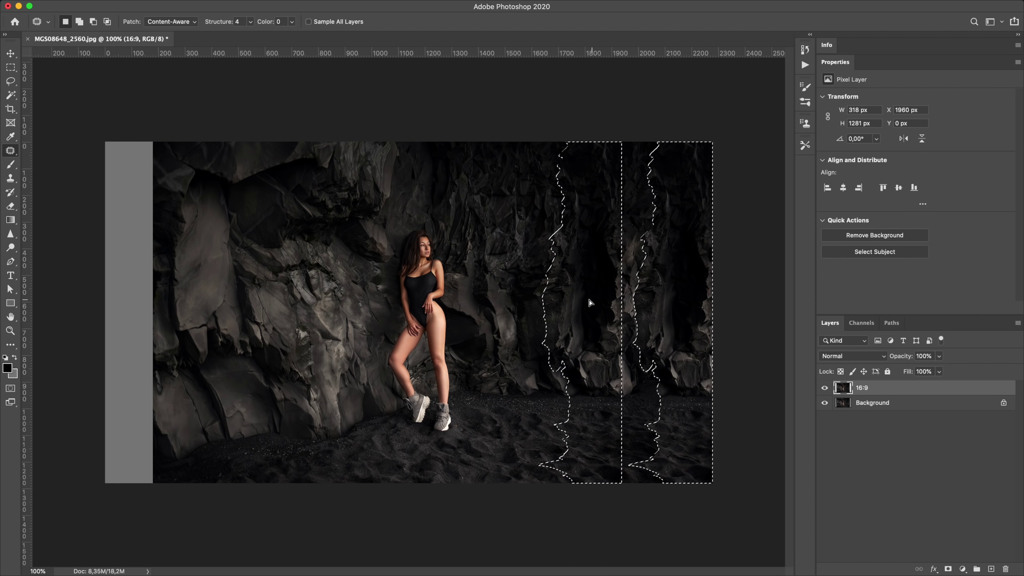
key(ctrl+d)
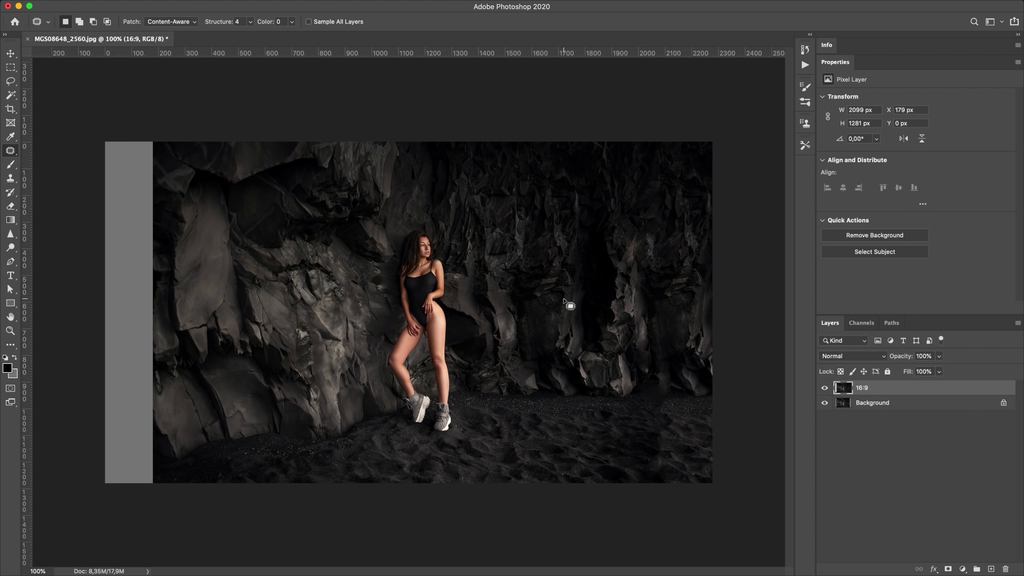
drag(658, 142, 663, 483)
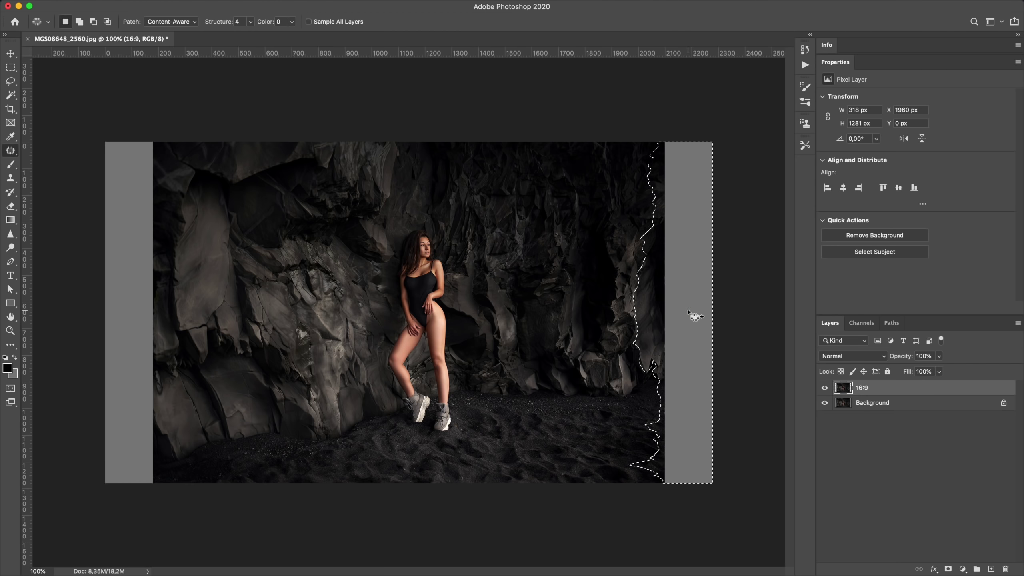
mouse_move(686, 306)
mouse_down()
mouse_move(313, 303)
mouse_move(526, 301)
mouse_move(499, 298)
mouse_up()
key(ctrl+d)
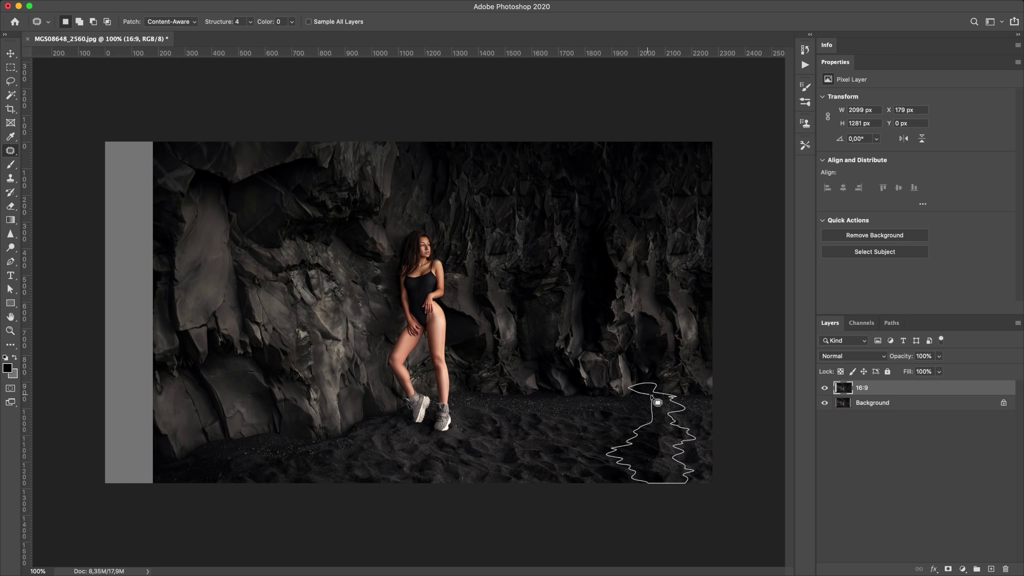
Cover the lower-right area with nearby sand and replace a repeated rock shape.
drag(657, 402, 637, 386)
drag(653, 436, 564, 468)
key(ctrl+d)
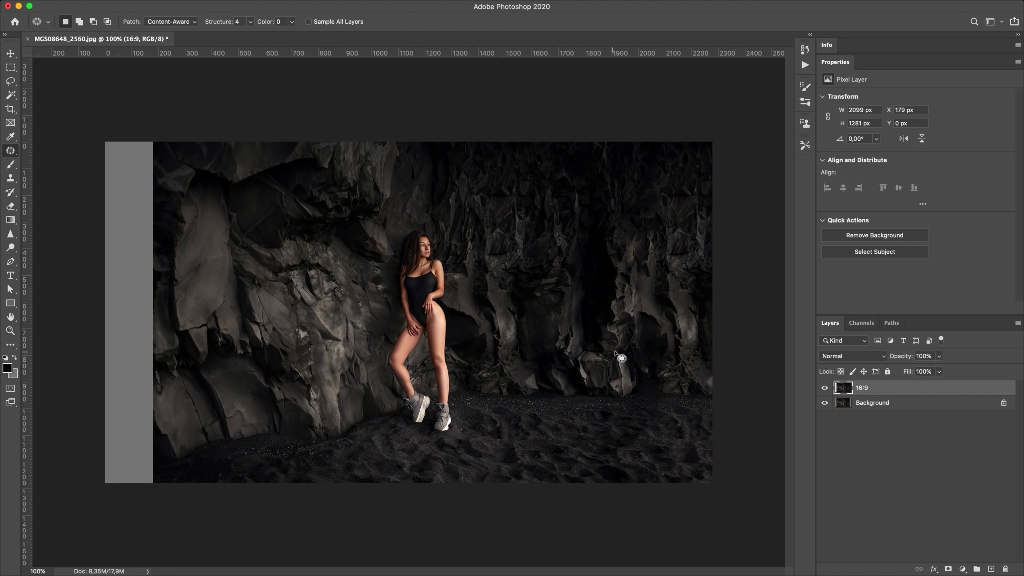
drag(650, 285, 335, 226)
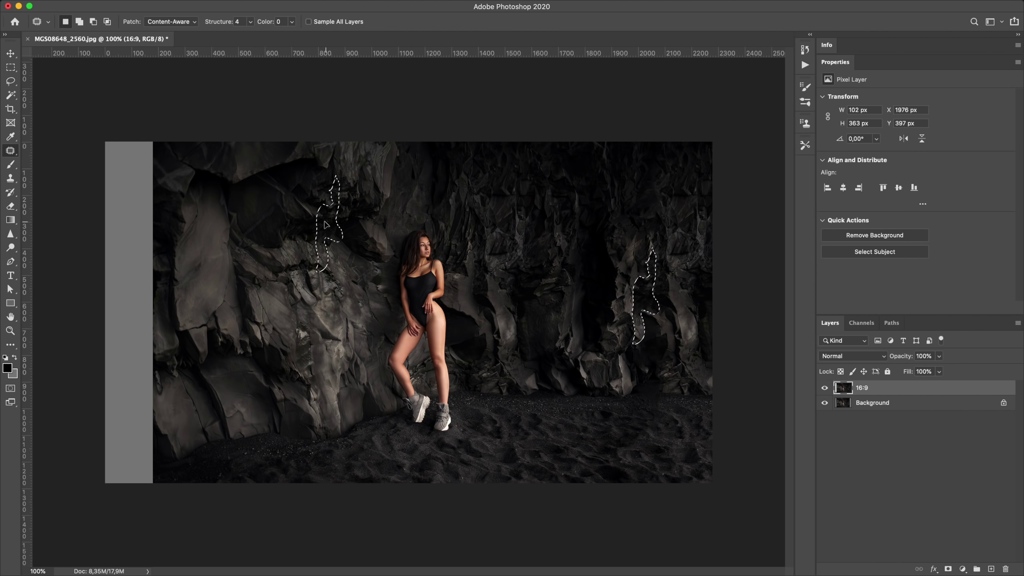
key(ctrl+d)
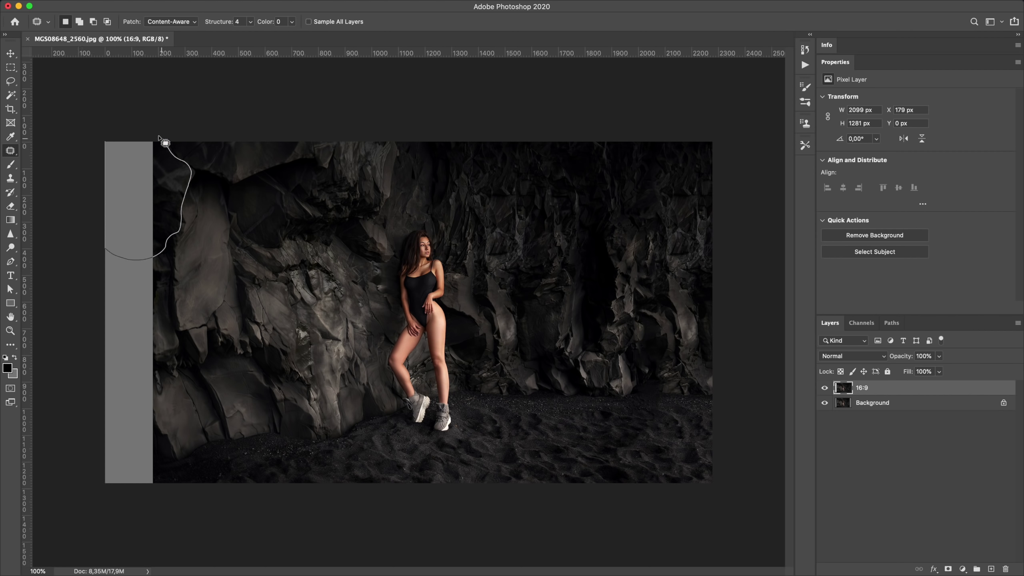
Patch the upper and middle parts of the left grey strip with nearby rock texture.
drag(160, 139, 163, 141)
drag(142, 192, 335, 268)
key(cmd+d)
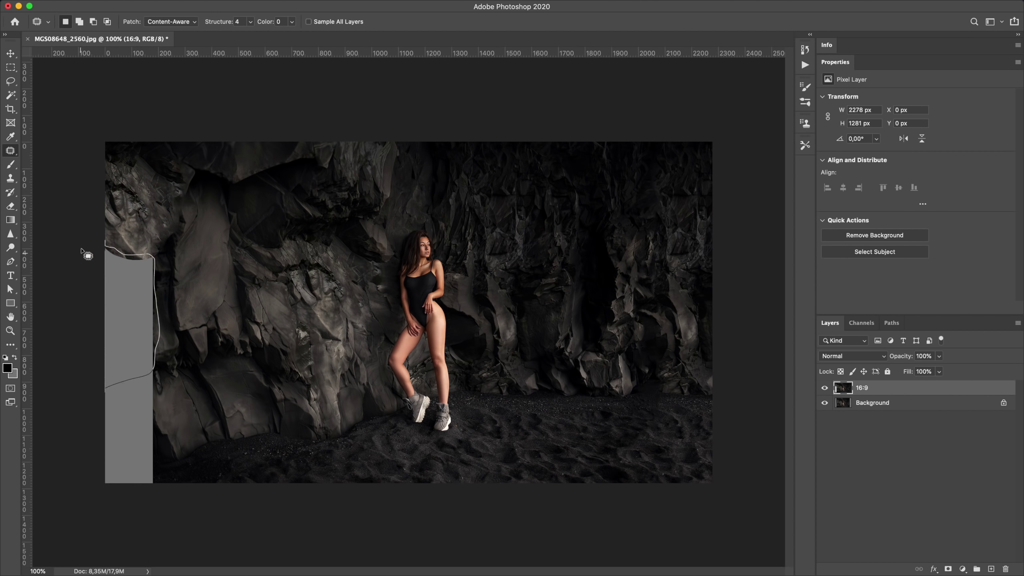
drag(83, 250, 83, 250)
drag(126, 315, 273, 351)
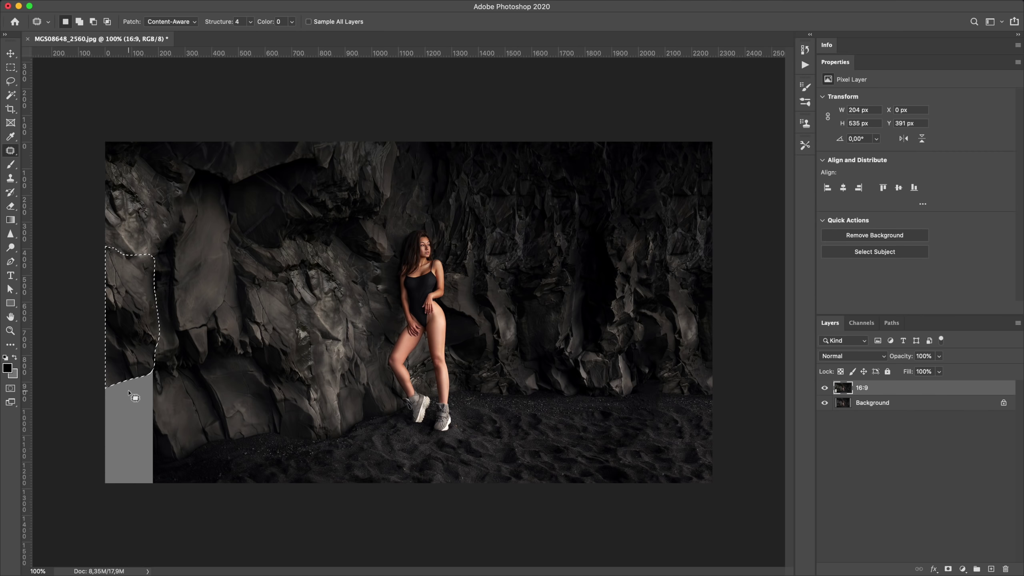
mouse_move(152, 368)
mouse_down()
mouse_move(108, 384)
mouse_move(153, 482)
mouse_move(285, 440)
mouse_move(276, 449)
mouse_up()
Add a Curves adjustment layer and pull the curve down to darken the image.
click(824, 387)
click(825, 387)
click(824, 387)
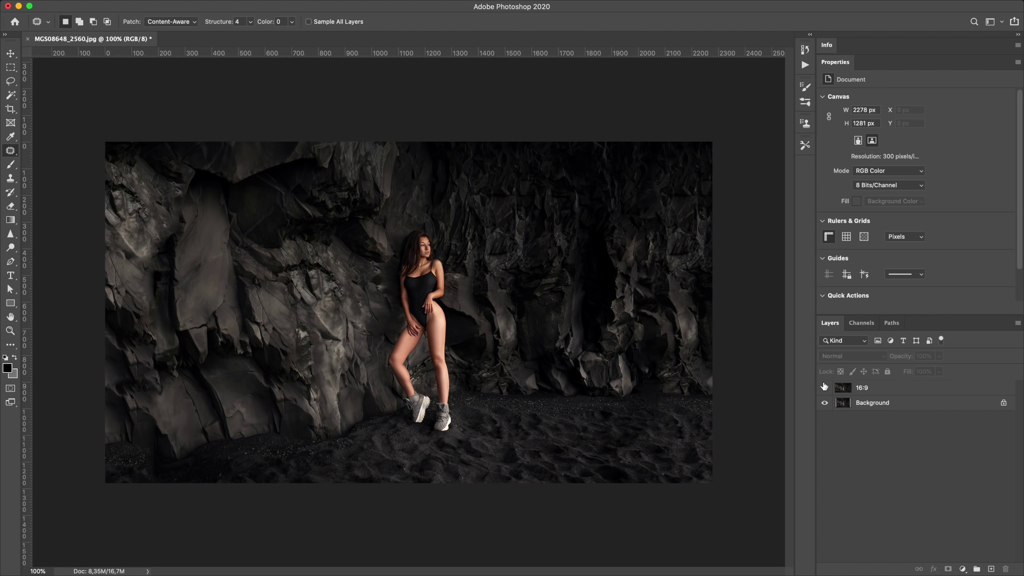
click(825, 387)
click(963, 568)
click(960, 420)
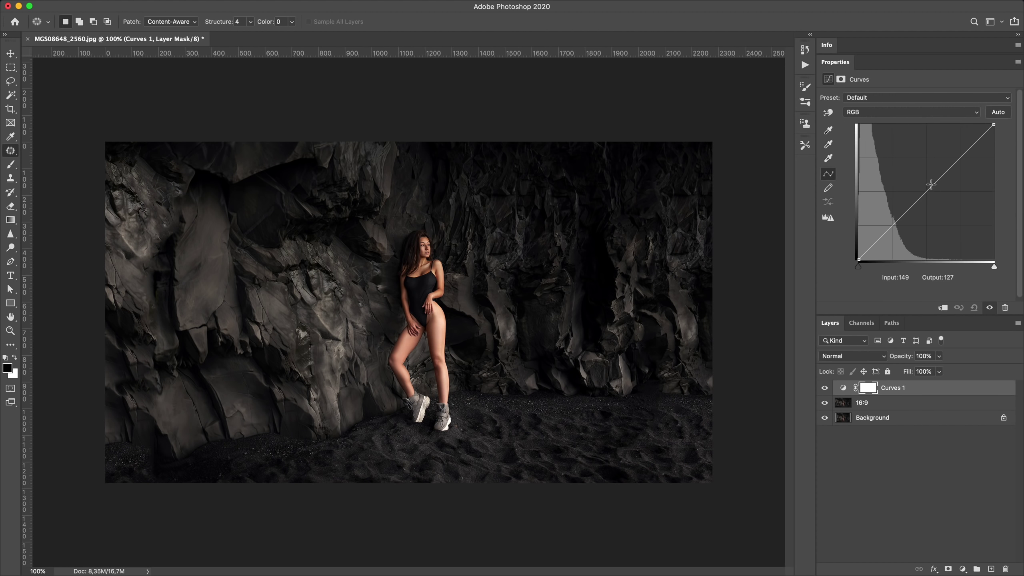
drag(930, 184, 928, 212)
Invert the Curves mask and draw gradients so the darkening fades in from both edges.
key(g)
key(ctrl+i)
key(x)
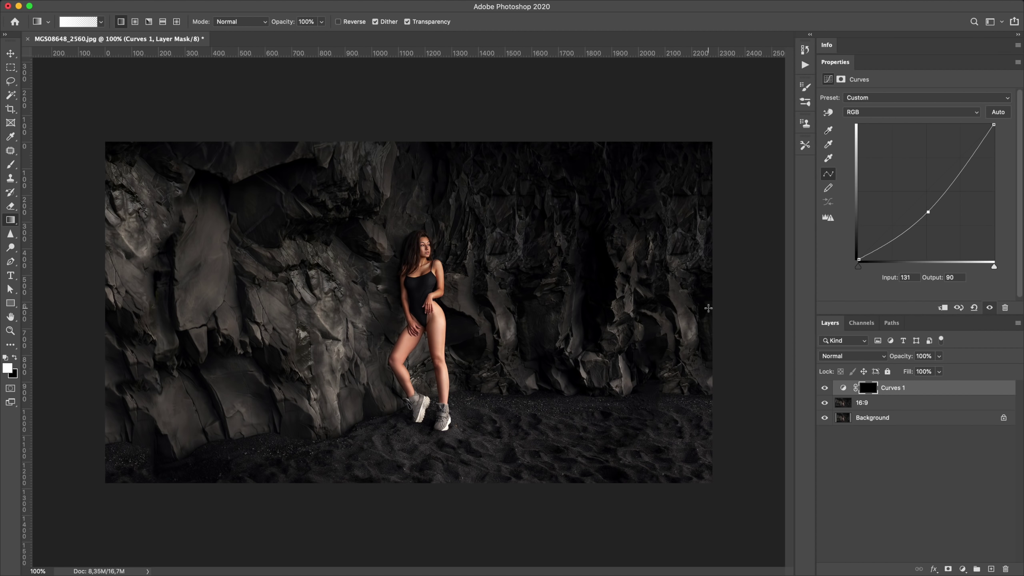
drag(545, 303, 546, 303)
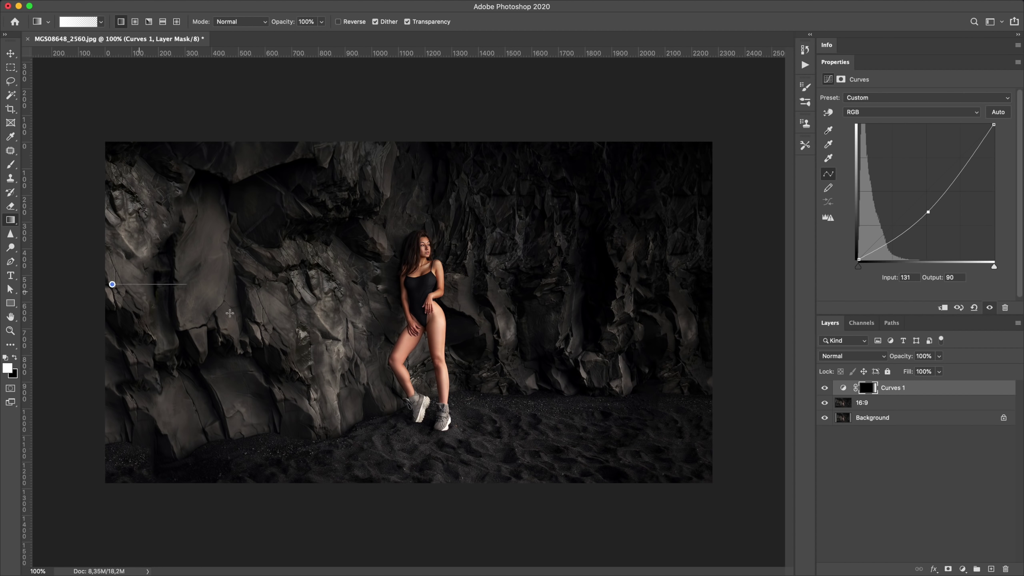
drag(251, 319, 275, 323)
drag(927, 211, 926, 222)
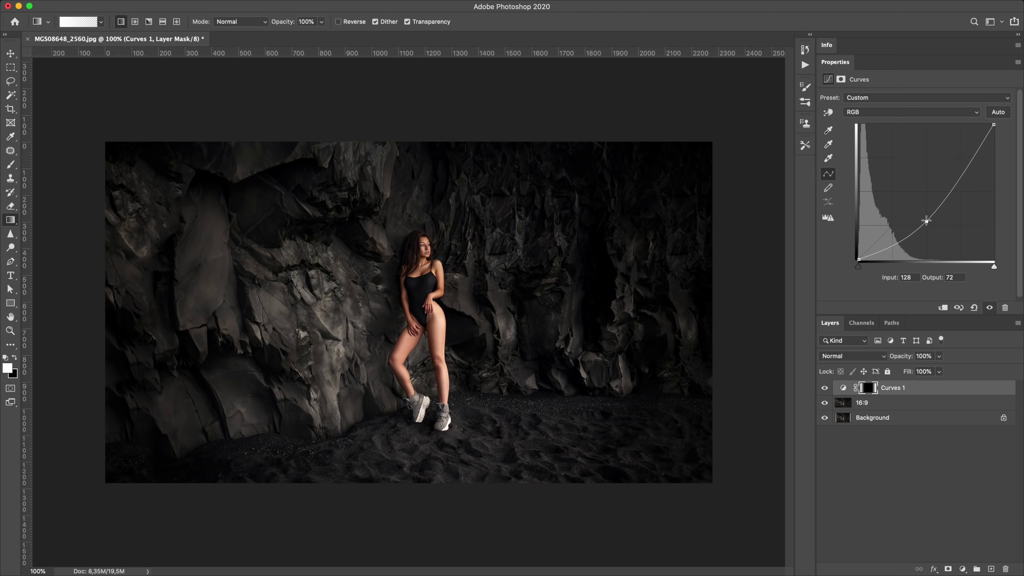
Merge the Curves adjustment into the widened photo layer and compare before and after.
click(941, 506)
click(880, 403)
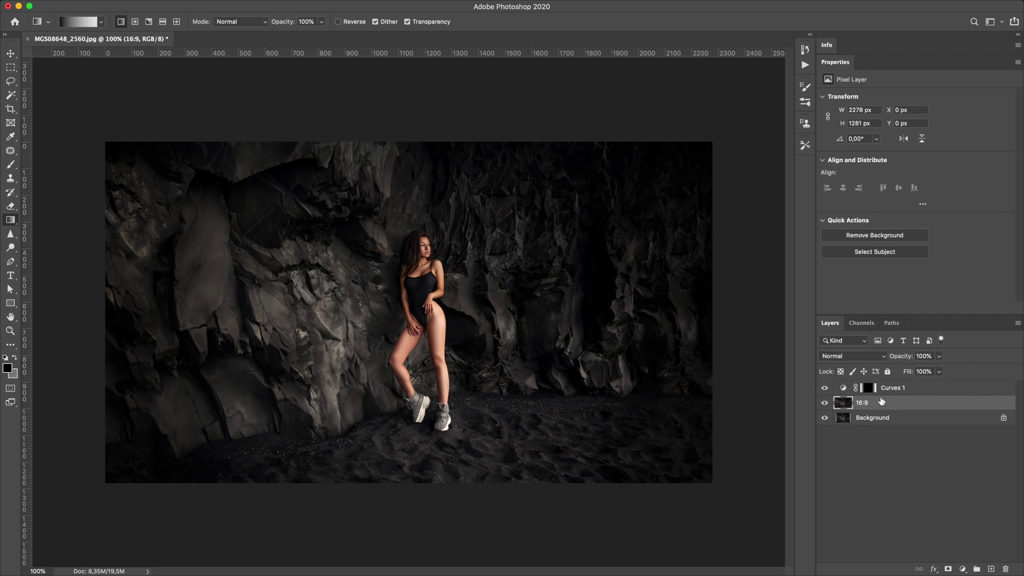
key(ctrl+e)
click(825, 388)
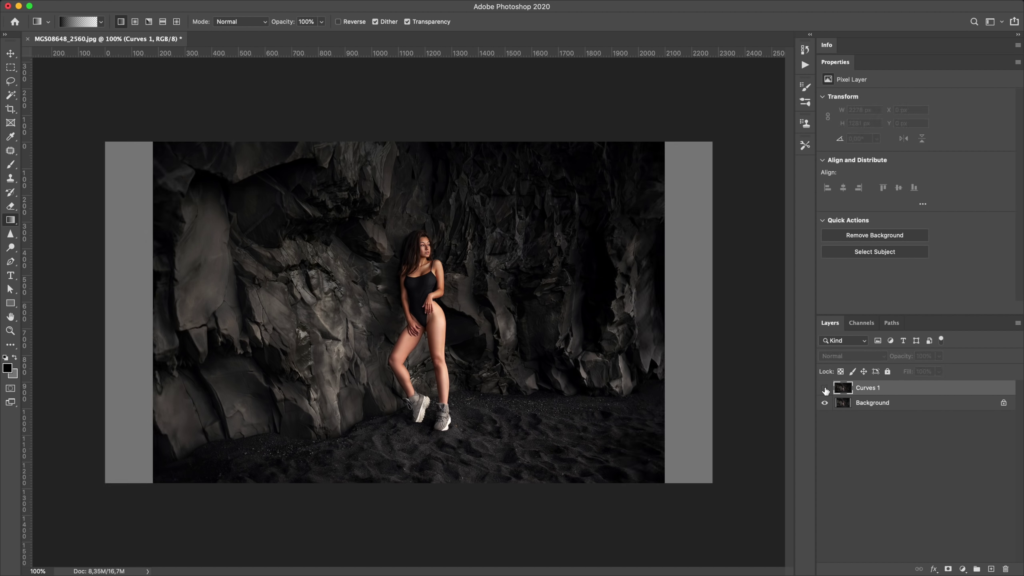
click(825, 388)
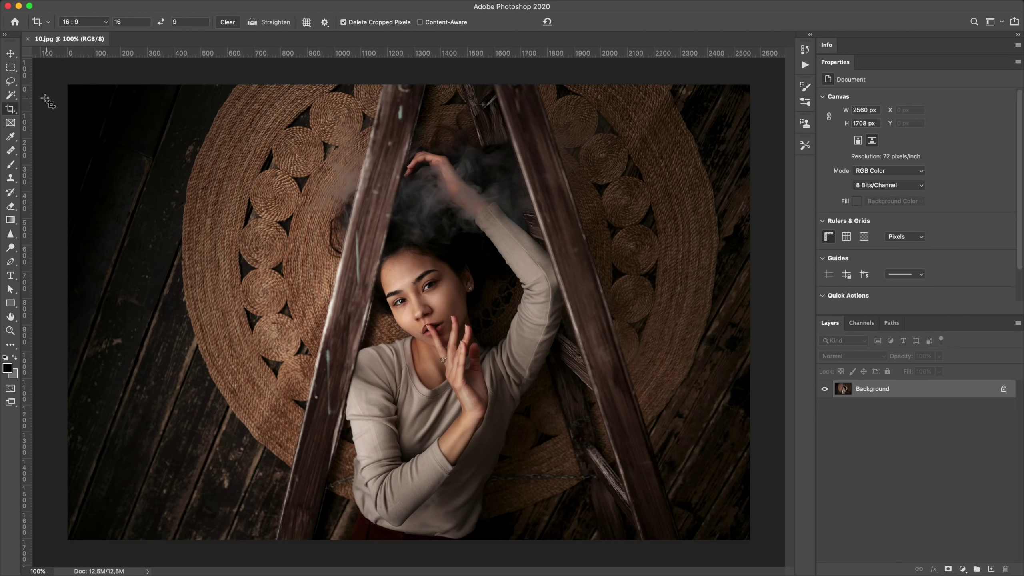
Crop the rug photo to 16:9 past both sides, shifting the photo slightly left.
key(ctrl+minus)
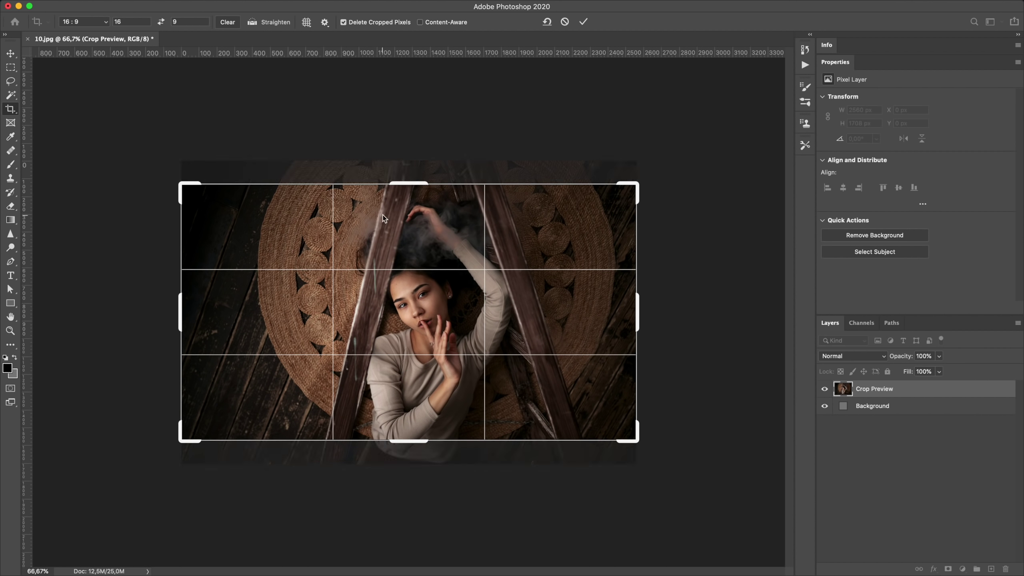
drag(409, 183, 417, 159)
drag(468, 206, 455, 203)
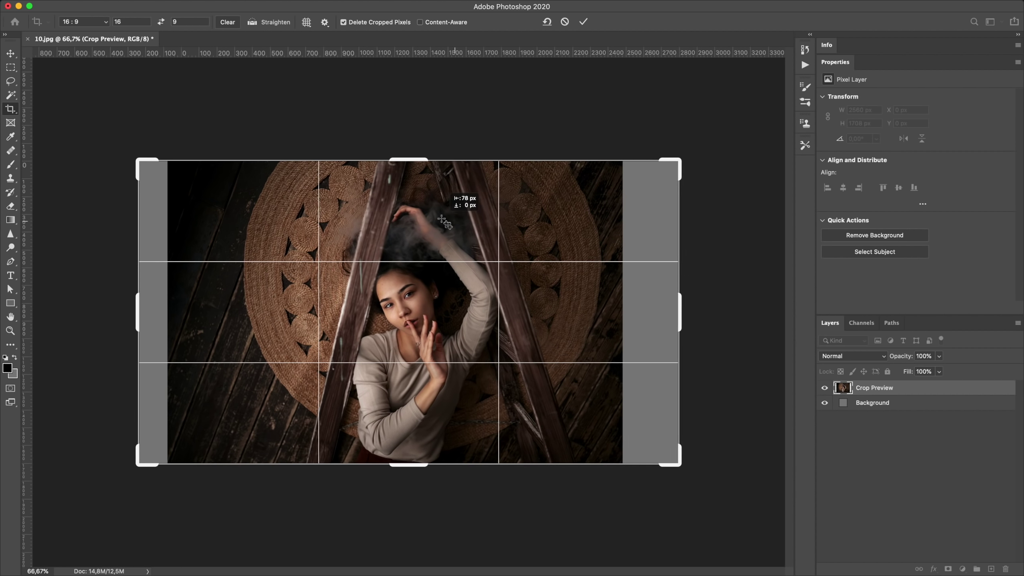
key(Return)
Try stretching the right half of the photo across the grey strip, then cancel.
key(m)
drag(463, 155, 752, 537)
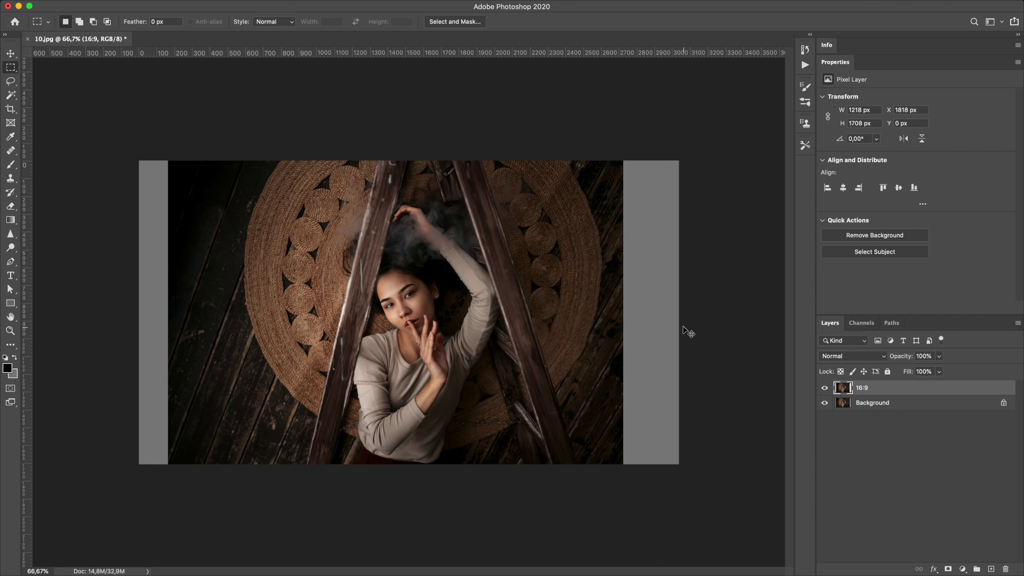
key(ctrl+t)
drag(678, 312, 765, 315)
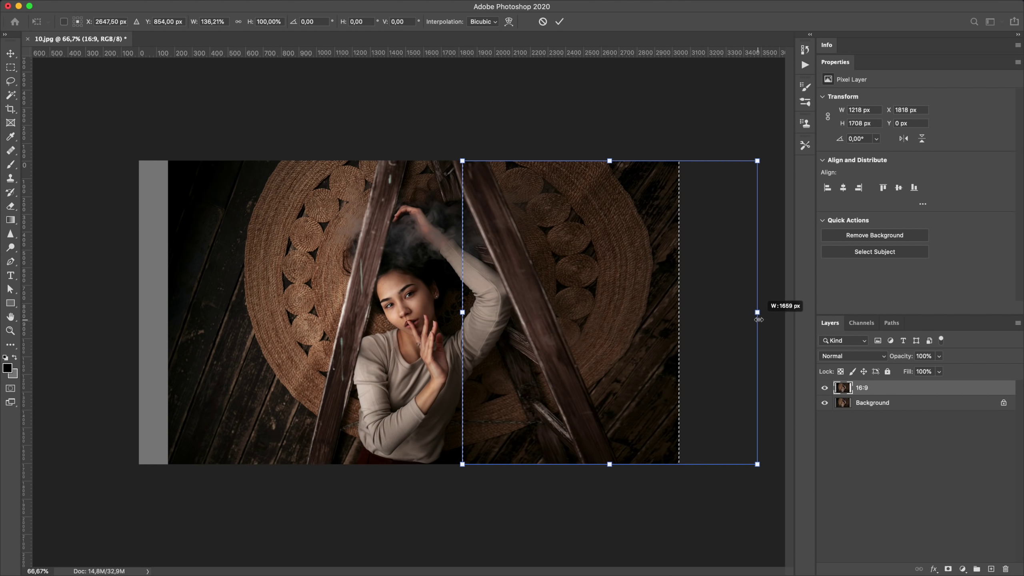
key(Escape)
Lasso the right strip, copy it to a new layer and Content-Aware fill it.
key(l)
click(623, 154)
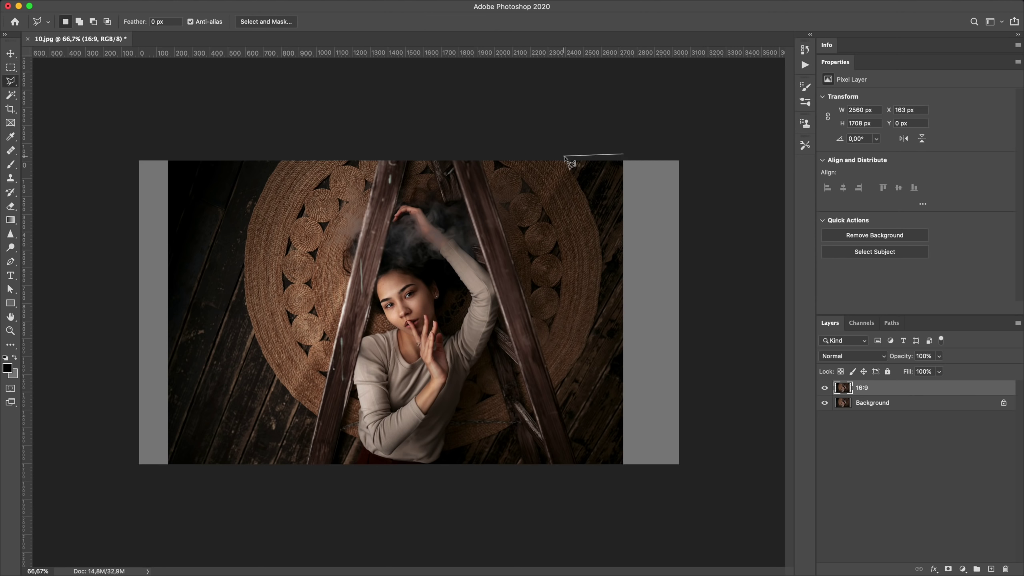
double_click(656, 480)
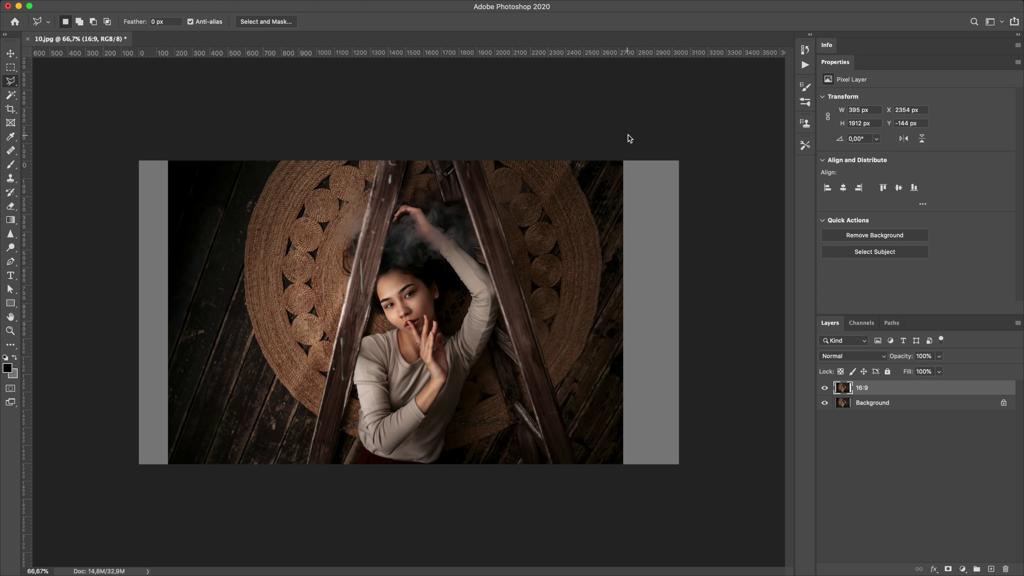
key(ctrl+j)
key(m)
key(shift+BackSpace)
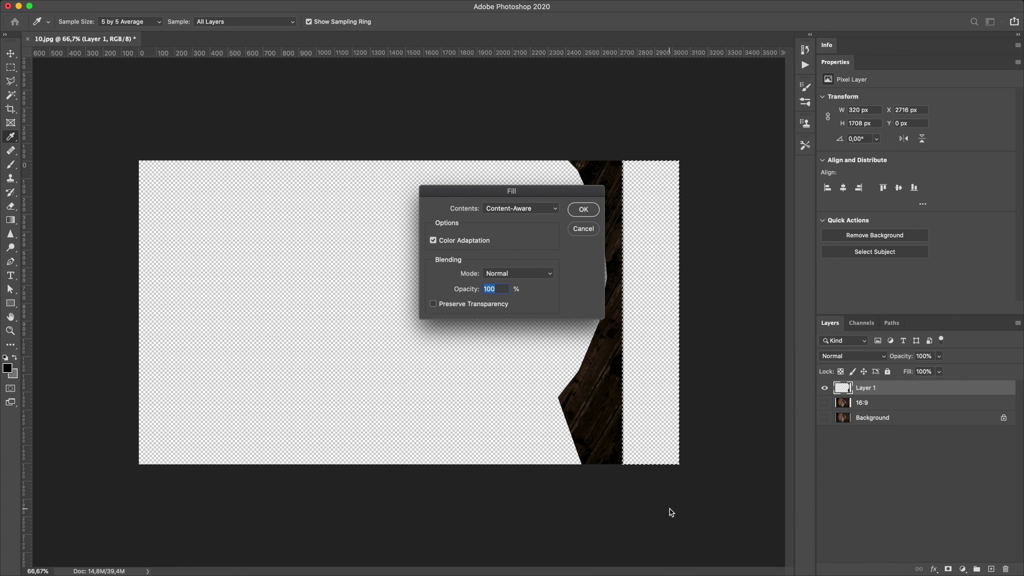
click(583, 209)
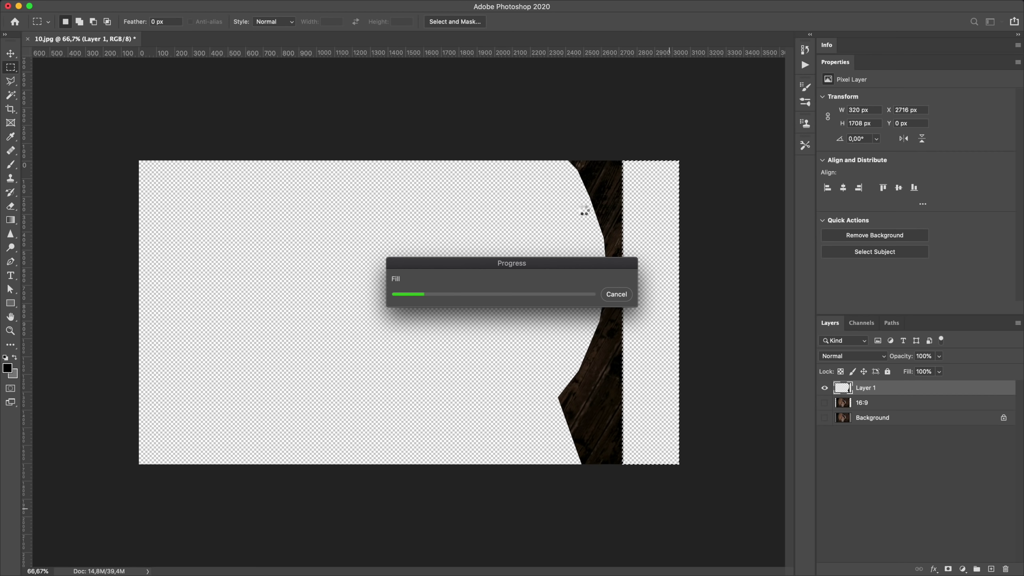
Show the hidden photo layers again and delete the unwanted earlier filler strip.
drag(824, 402, 824, 417)
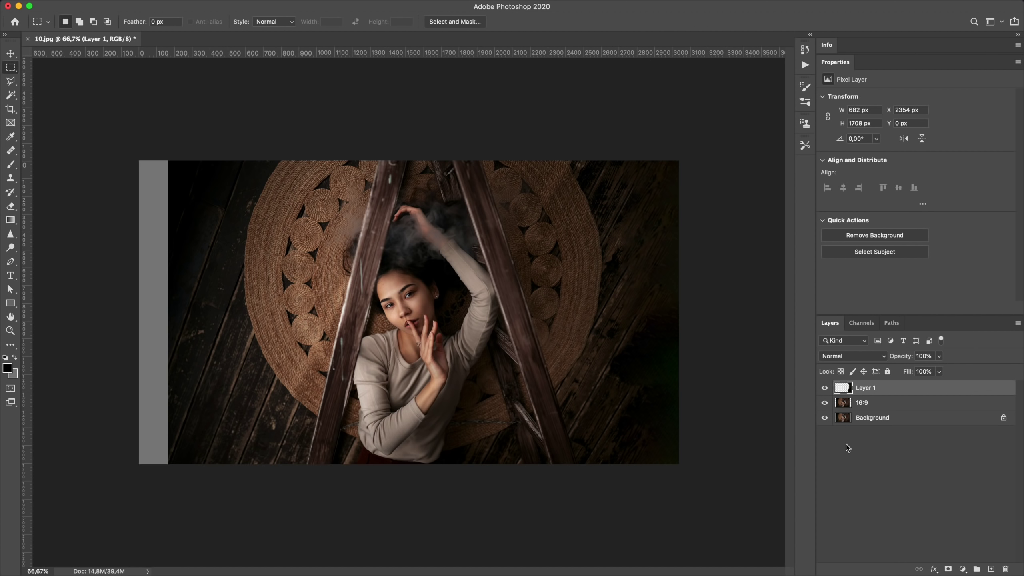
click(845, 443)
click(825, 387)
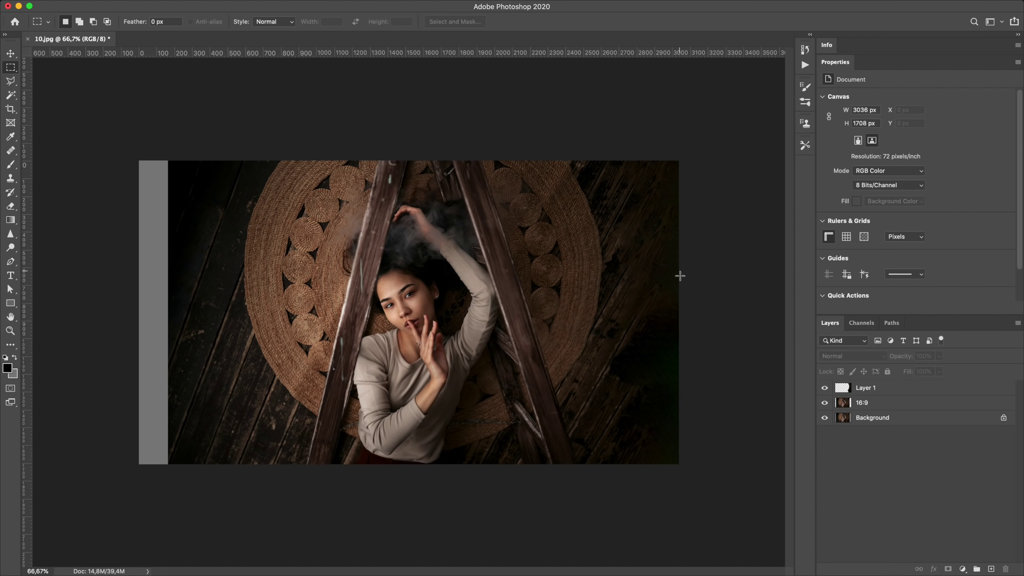
click(864, 388)
key(BackSpace)
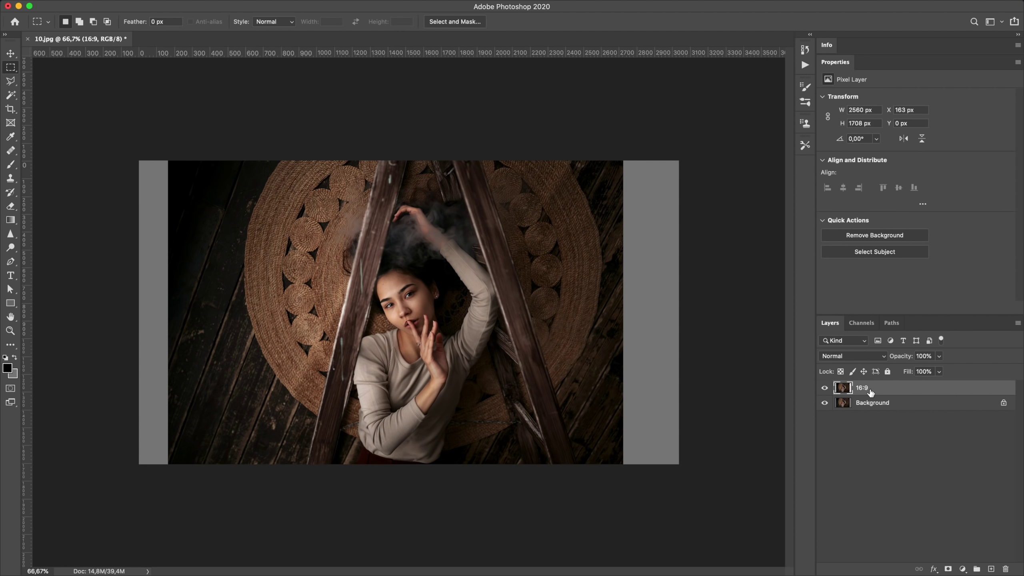
Select a thin floorboard strip along the photo's right edge and feather it.
drag(630, 155, 601, 468)
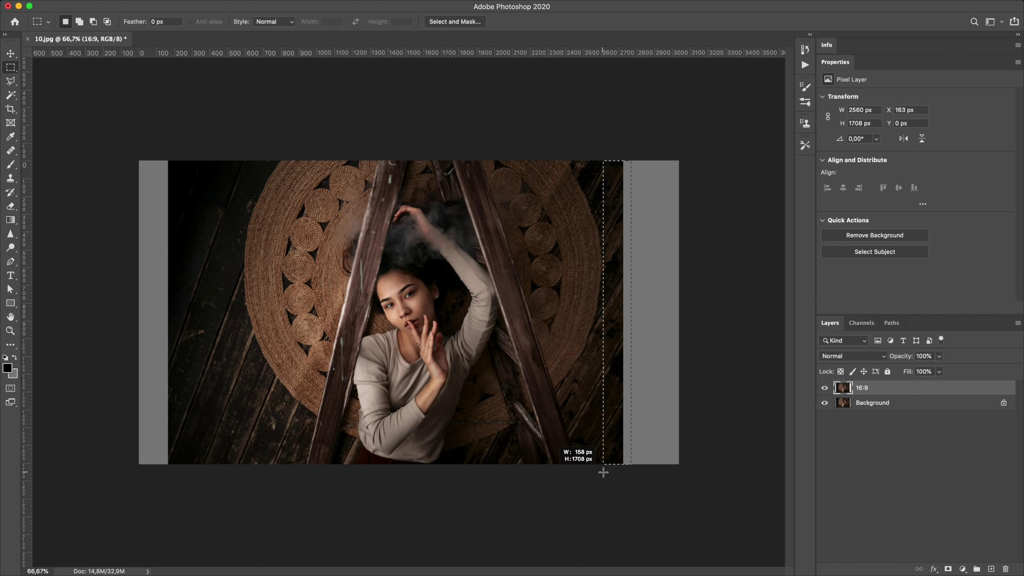
click(634, 248)
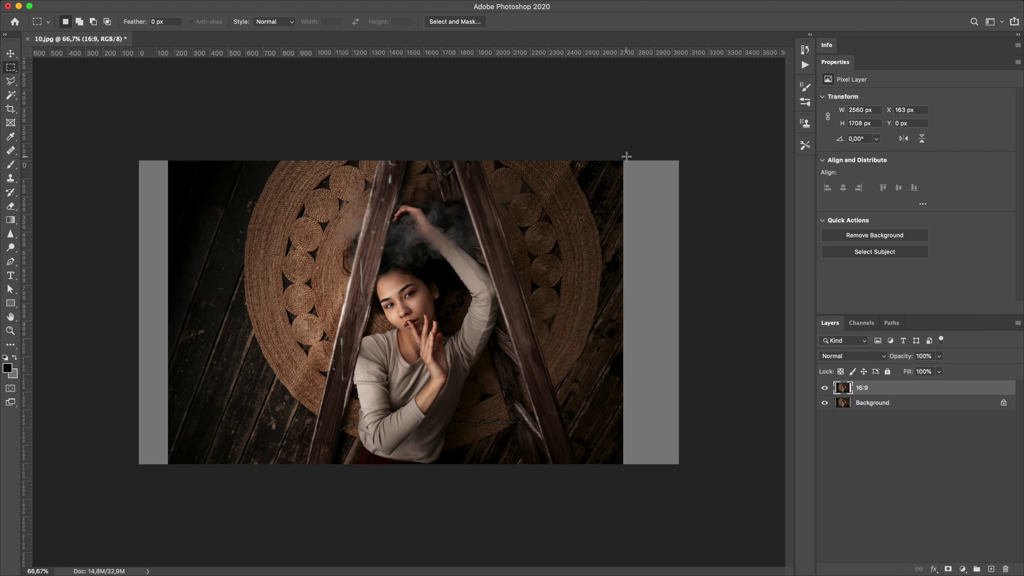
drag(625, 156, 603, 481)
drag(644, 148, 611, 469)
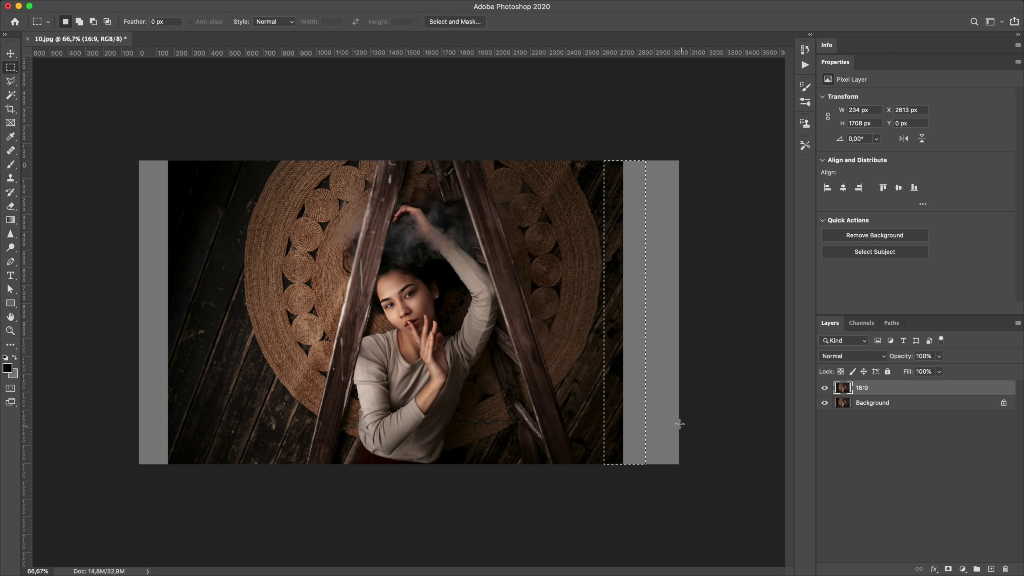
right_click(617, 343)
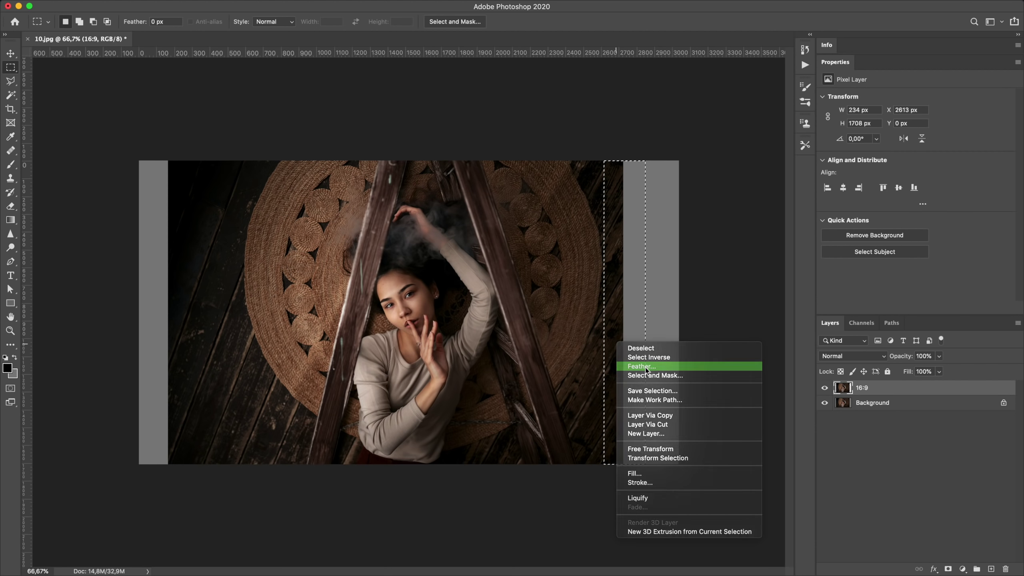
click(641, 366)
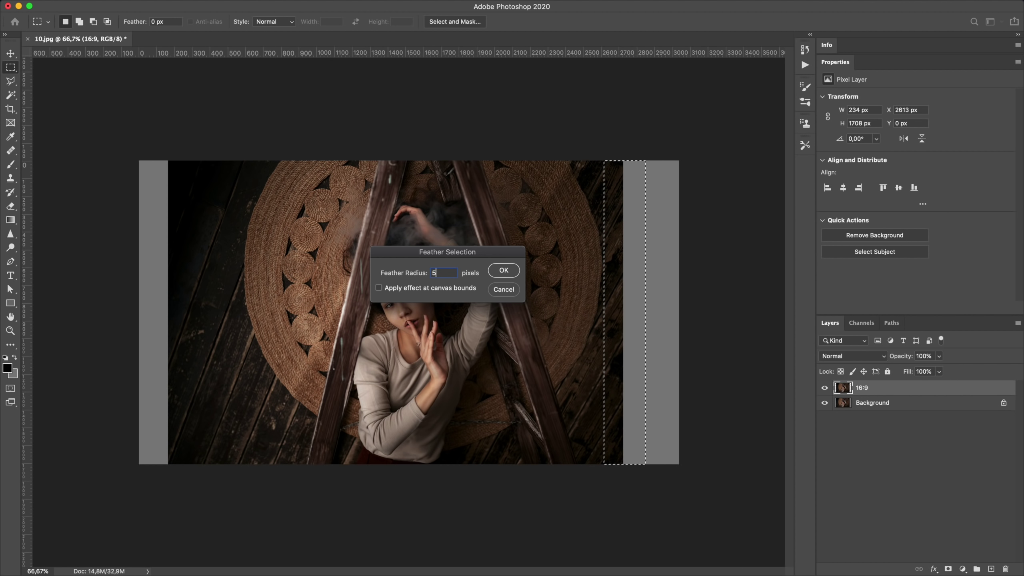
key(Return)
Copy the feathered strip to a new layer and shift it into the grey area, aligning the floorboards.
key(ctrl+j)
key(ctrl+t)
drag(622, 326, 643, 326)
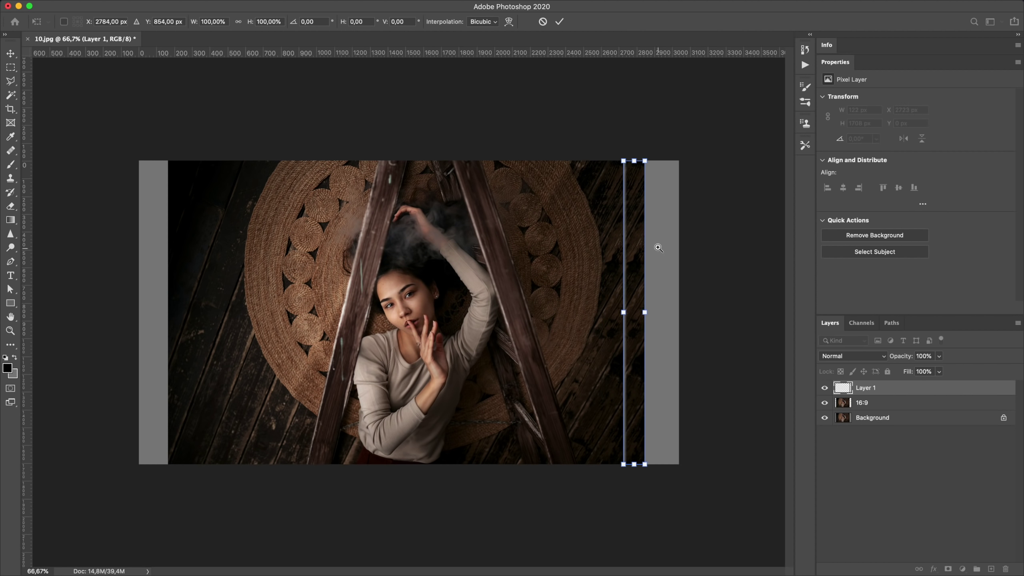
drag(658, 248, 706, 270)
mouse_move(583, 450)
mouse_down()
mouse_move(576, 355)
mouse_move(566, 360)
mouse_up()
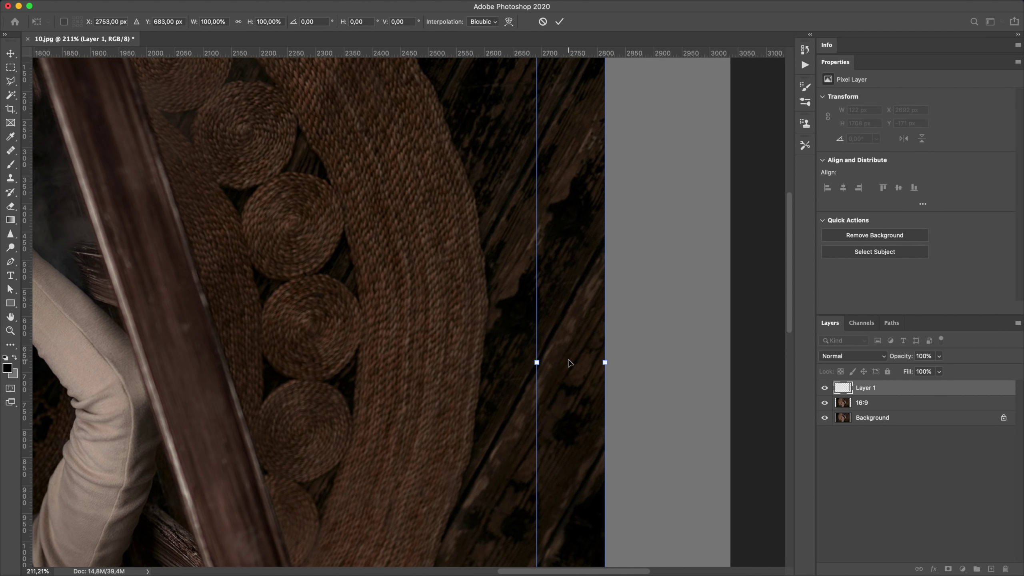
key(Return)
key(ctrl+1)
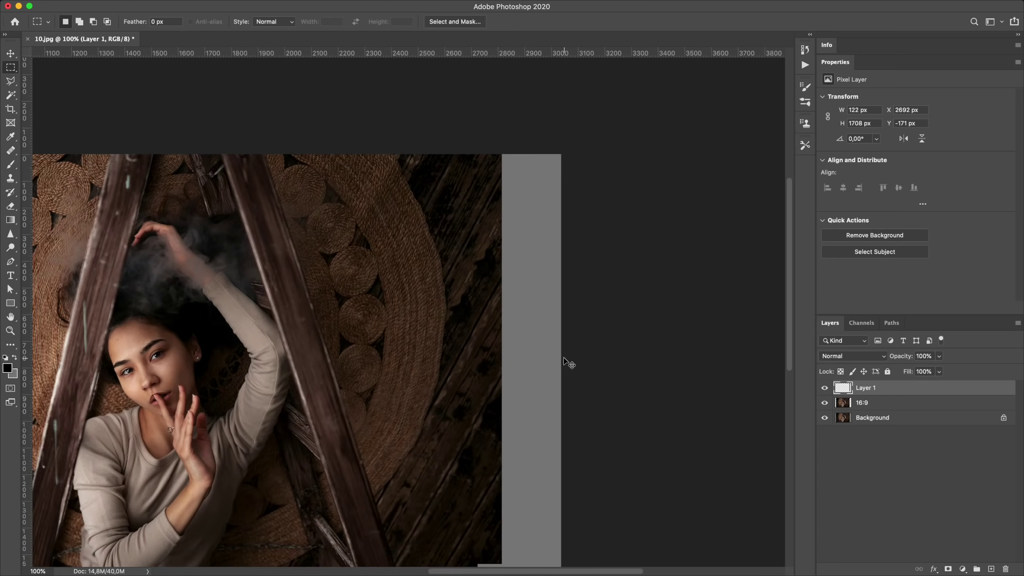
Duplicate the filler strip, moving it further right and up with a slight skew.
key(ctrl+j)
key(ctrl+t)
drag(485, 342, 511, 301)
drag(510, 523, 511, 525)
key(Return)
Add two more strip copies, stepping them up and right to the image's right edge.
key(ctrl+j)
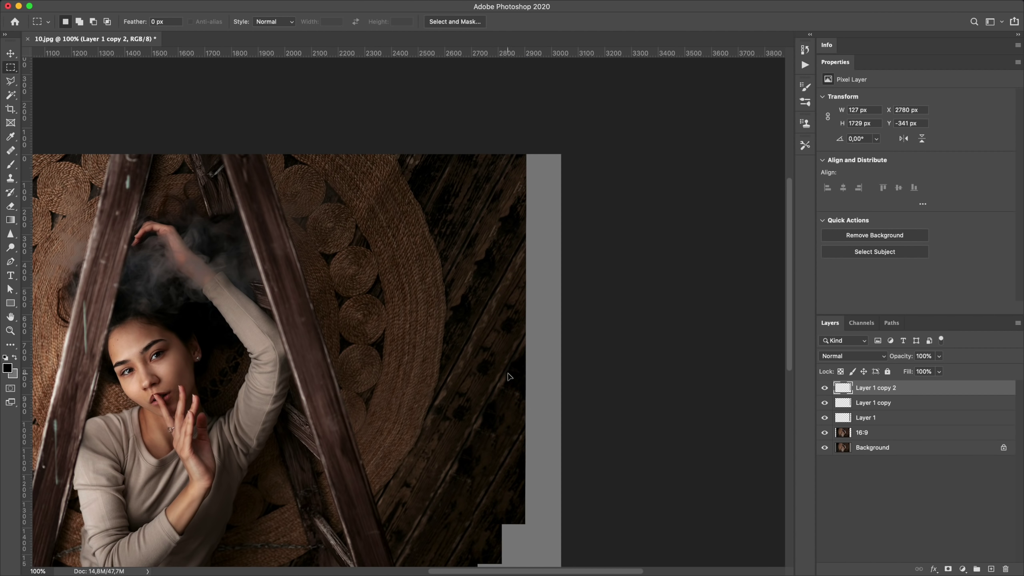
key(ctrl+t)
drag(524, 331, 548, 286)
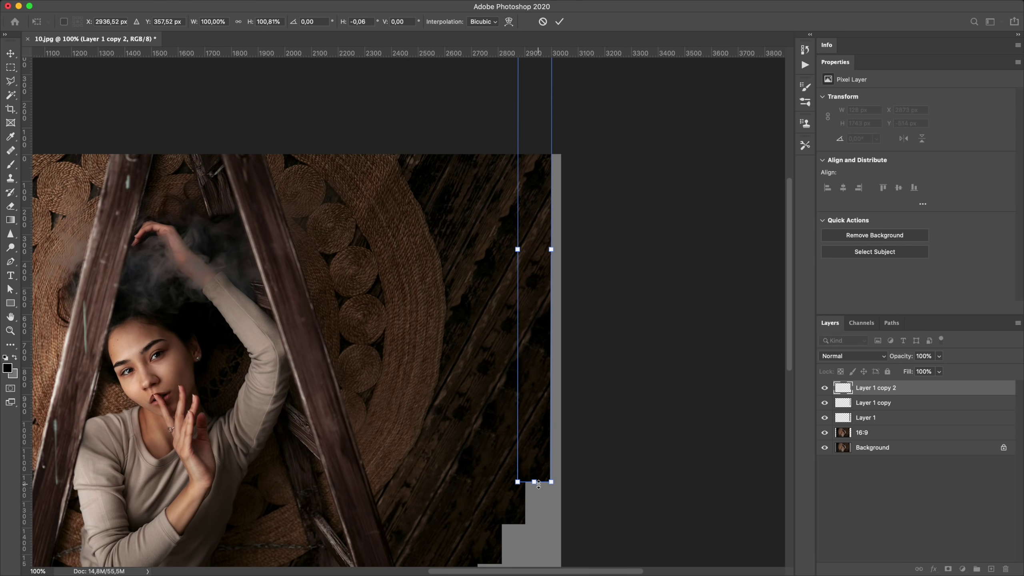
key(Return)
key(ctrl+j)
key(ctrl+t)
drag(574, 334, 576, 304)
key(Return)
Merge all the strip layers and the photo into one layer.
key(m)
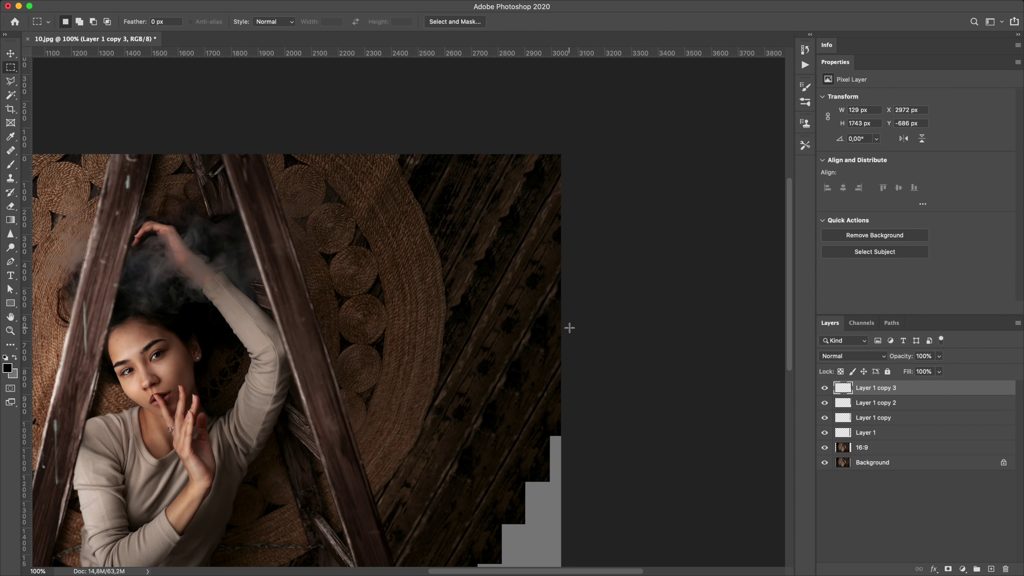
scroll(570, 327, down, 5)
shift+click(867, 447)
key(ctrl+e)
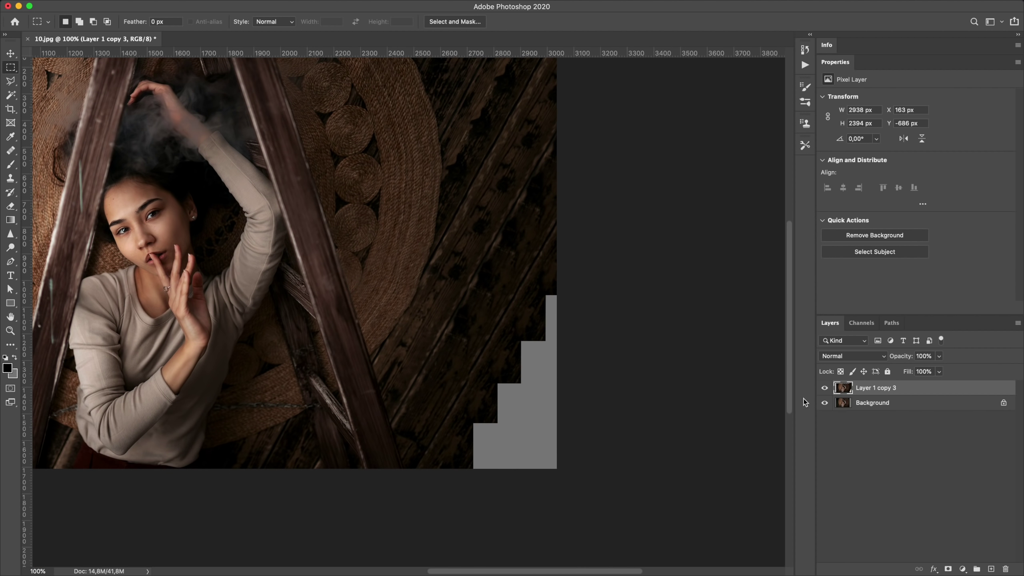
scroll(560, 384, down, 2)
key(ctrl+minus)
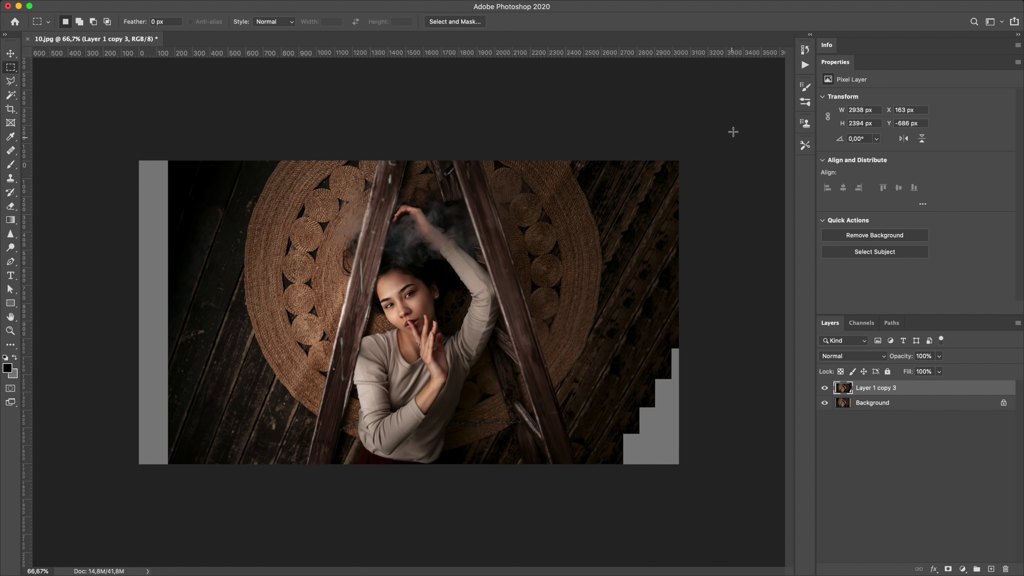
Copy the right-side fill to its own isolated layer and fill its stepped bottom-right gap.
drag(733, 132, 608, 566)
key(ctrl+j)
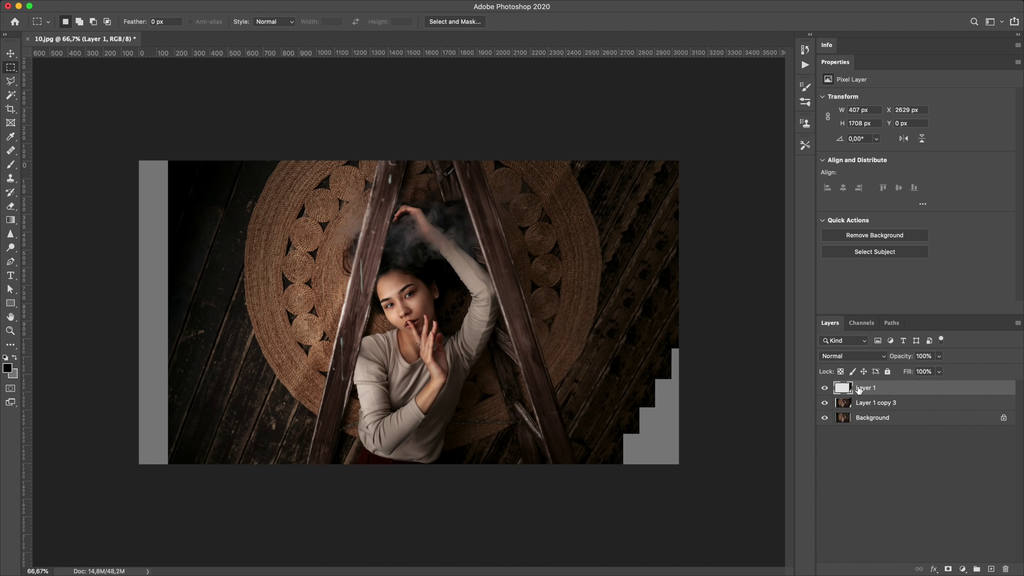
alt+click(825, 387)
drag(669, 348, 678, 463)
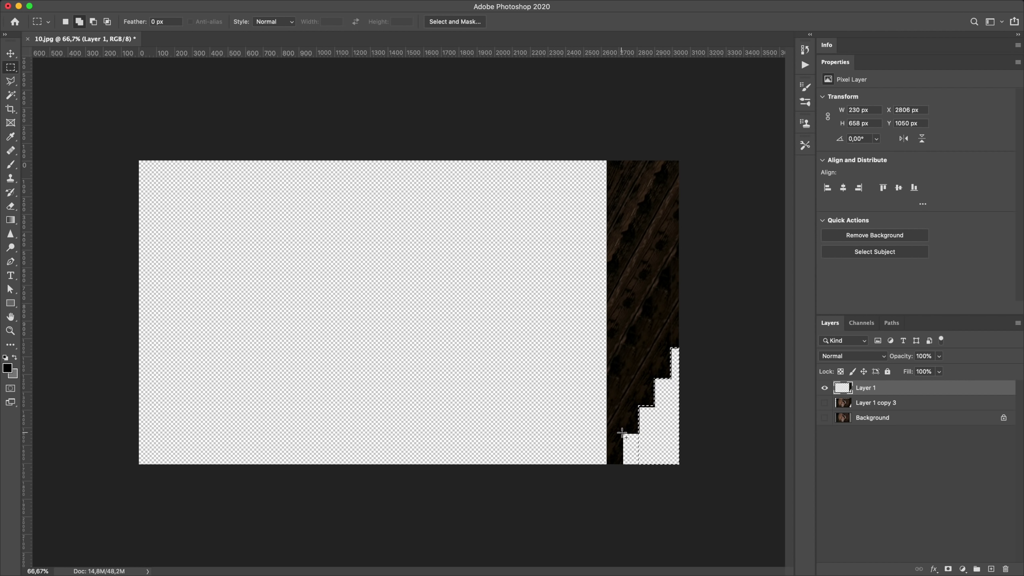
right_click(648, 434)
click(697, 506)
key(Return)
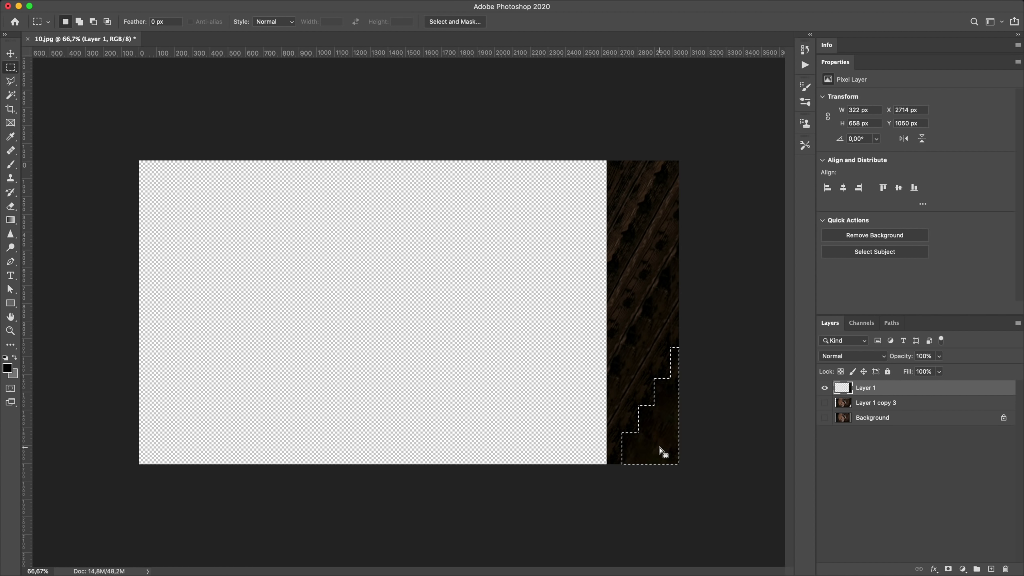
key(ctrl+z)
key(ctrl+z)
key(ctrl+z)
key(ctrl+z)
key(ctrl+z)
Copy the left floor area and distort it over the empty left side, matching the floorboards.
scroll(467, 180, up, 2)
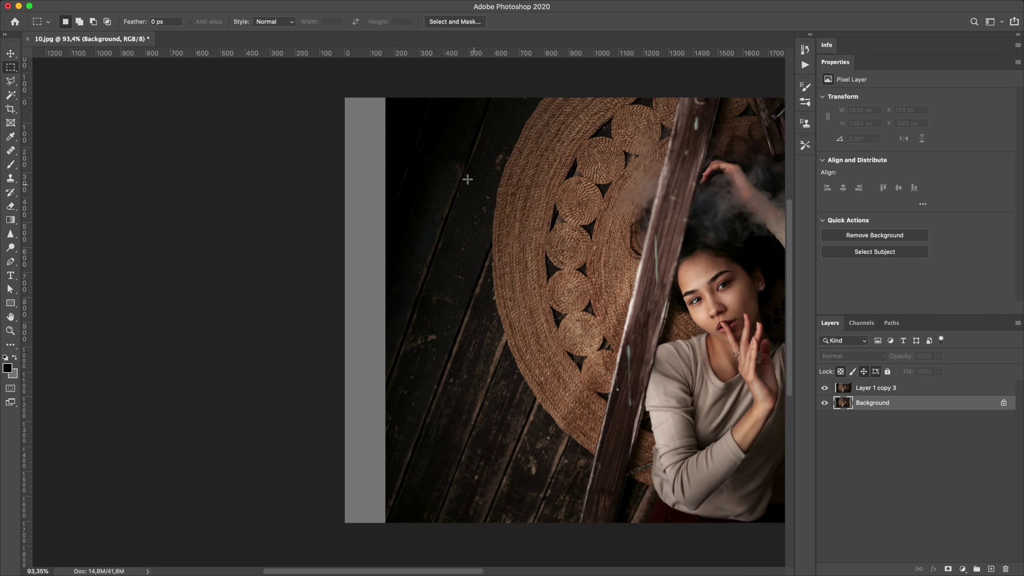
drag(383, 87, 561, 487)
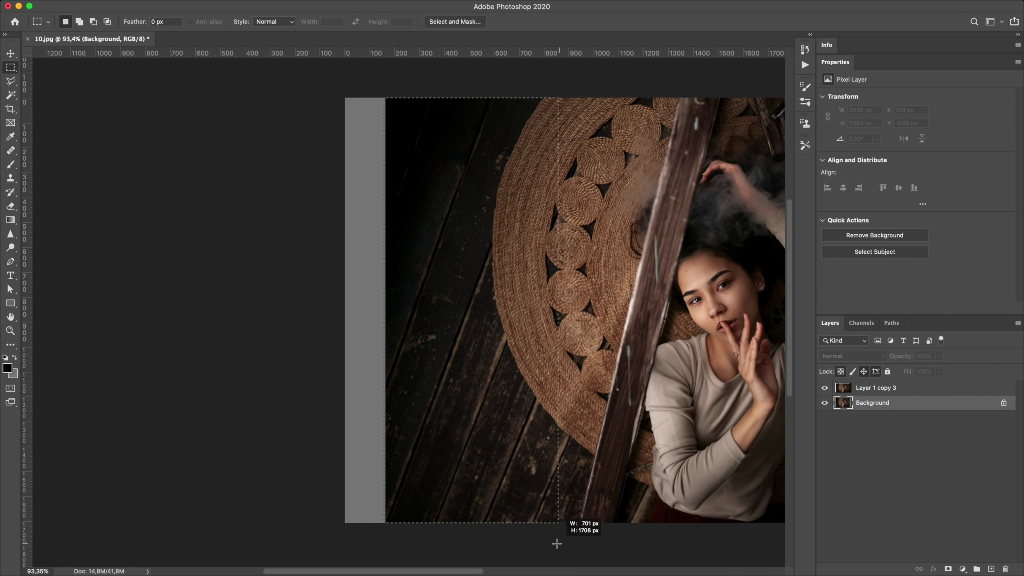
key(ctrl+j)
key(ctrl+t)
mouse_move(543, 282)
mouse_down()
mouse_move(428, 296)
mouse_move(477, 301)
mouse_move(440, 294)
mouse_move(439, 286)
mouse_up()
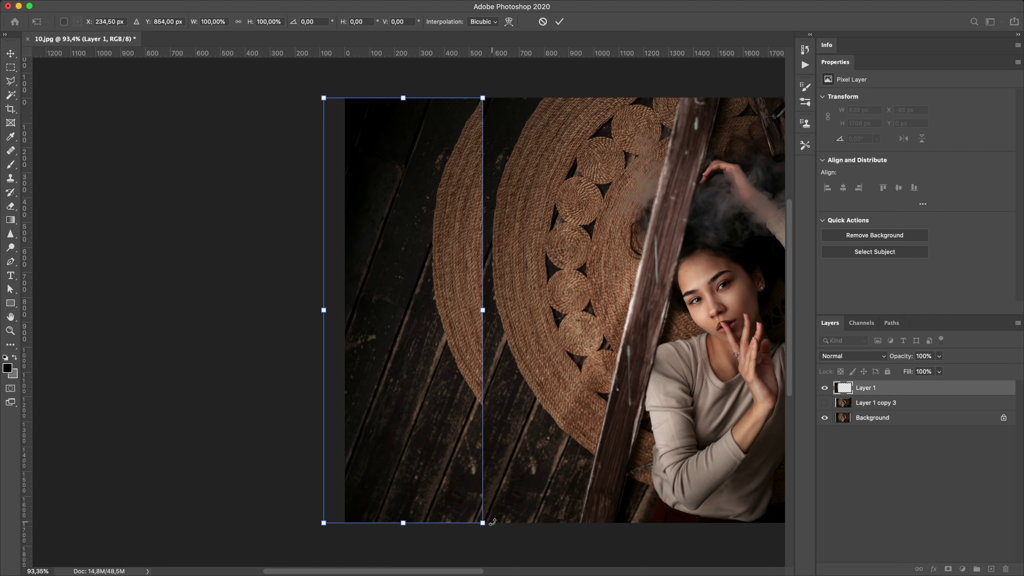
drag(938, 365, 913, 368)
mouse_move(483, 523)
mouse_down()
mouse_move(515, 541)
mouse_move(496, 532)
mouse_up()
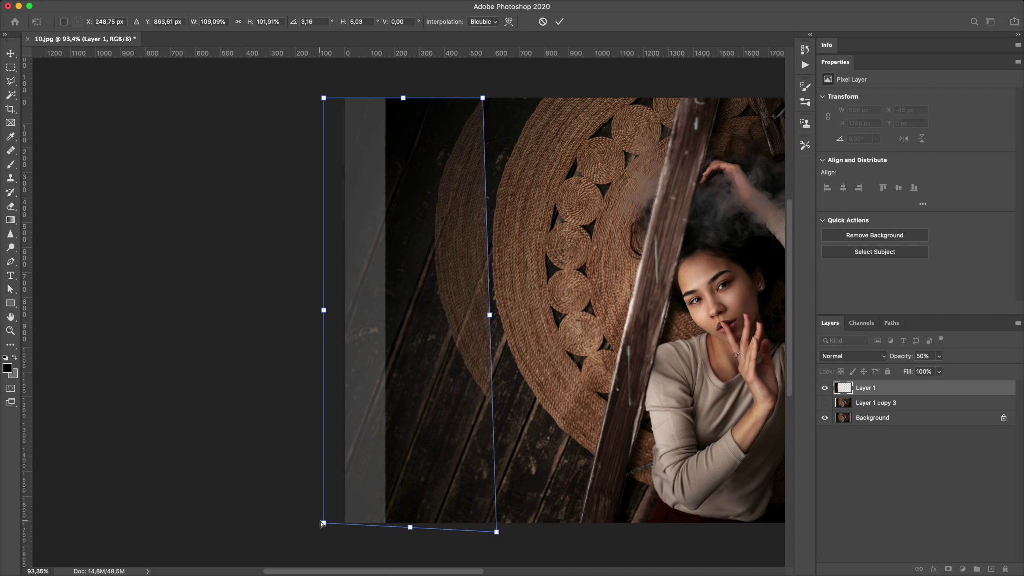
drag(323, 522, 331, 535)
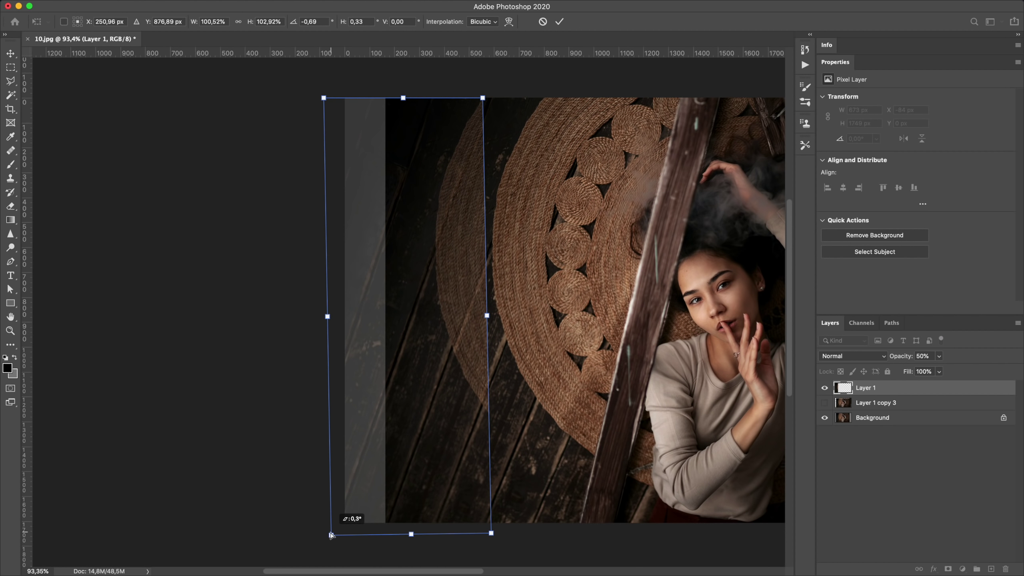
drag(483, 98, 484, 100)
drag(323, 98, 321, 97)
key(Return)
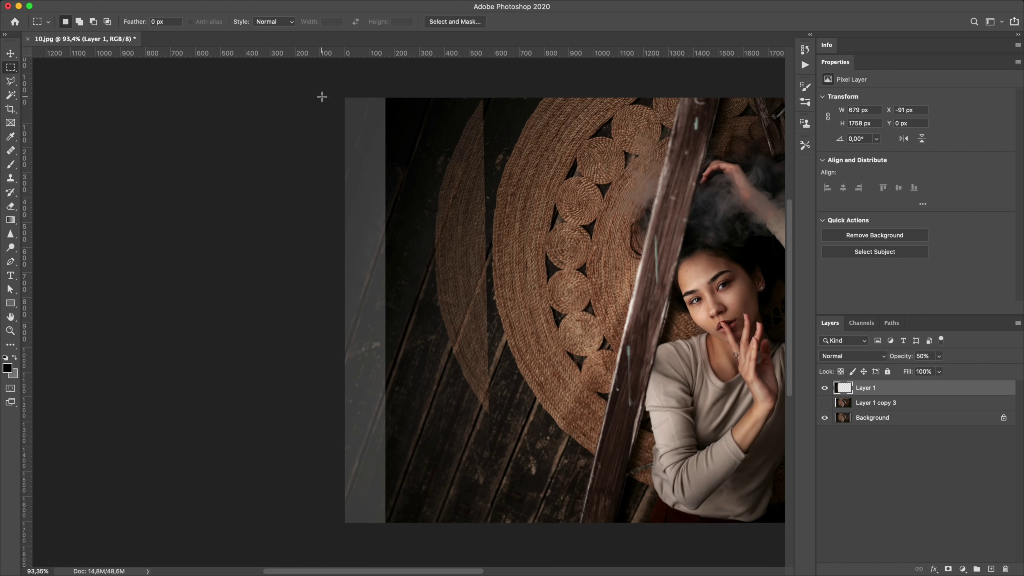
Restore full opacity, gradient-mask the copy's inner edge, and darken it with Curves.
drag(941, 363, 983, 376)
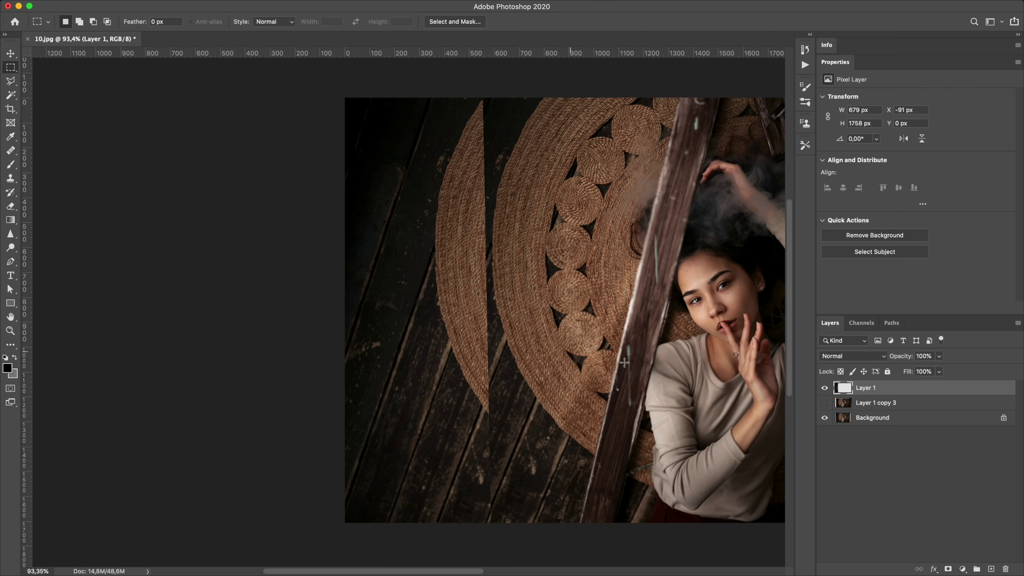
key(g)
drag(391, 319, 427, 318)
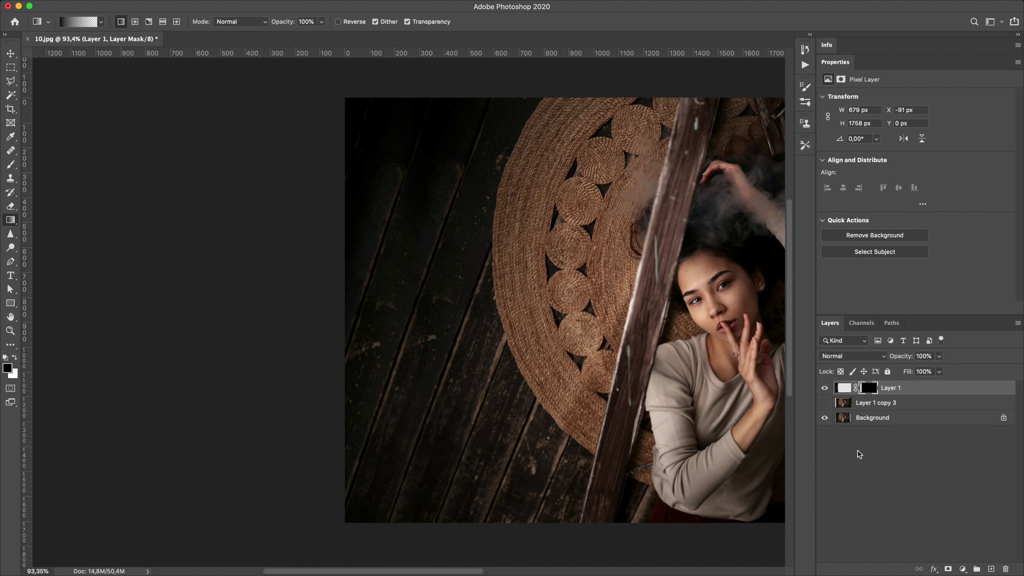
click(844, 388)
key(ctrl+m)
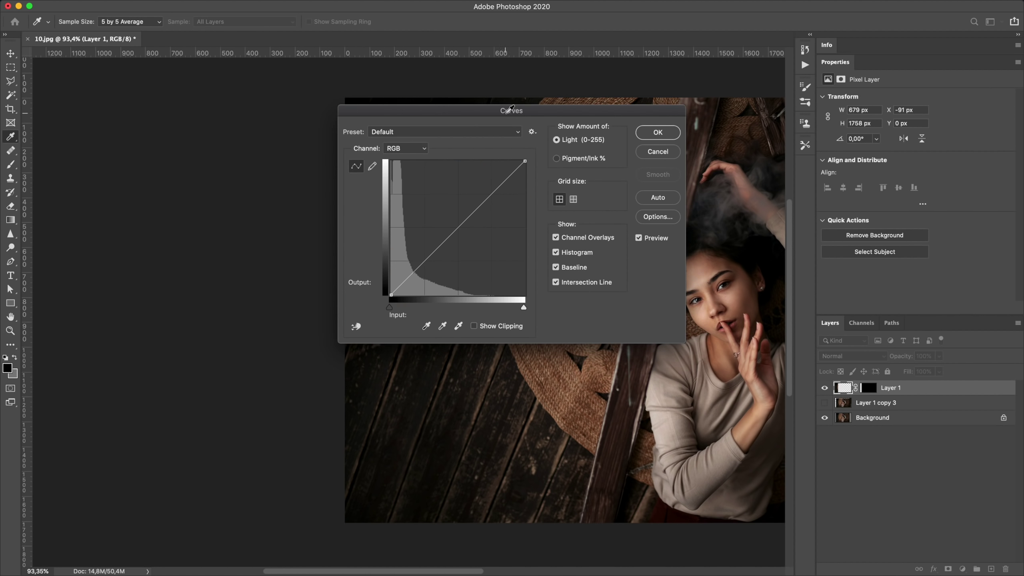
drag(510, 109, 766, 94)
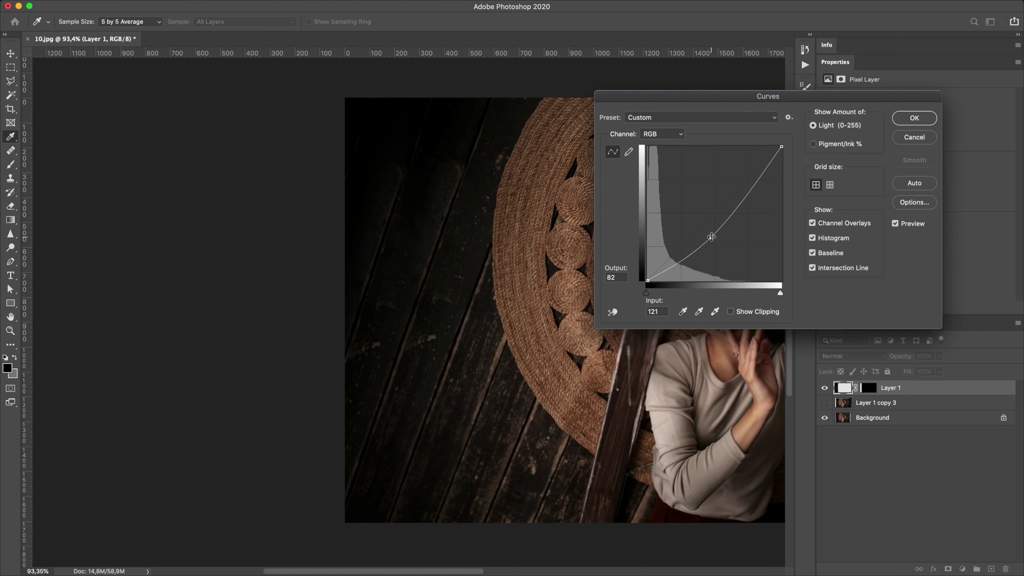
click(909, 115)
Show Layer 1 copy 3, merge it with Layer 1, then hide the result to compare.
key(ctrl+0)
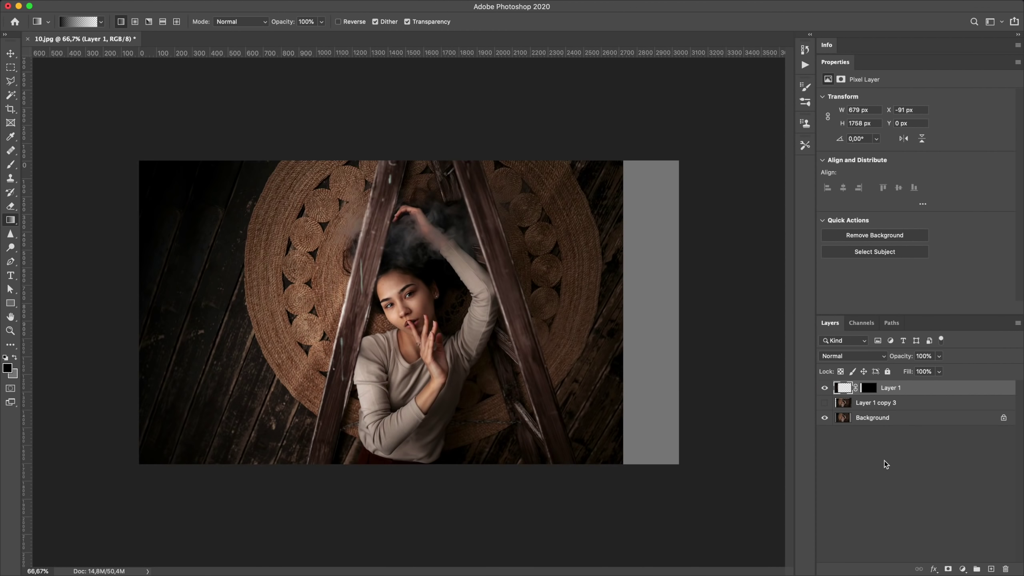
click(895, 479)
click(824, 403)
click(850, 391)
key(ctrl+e)
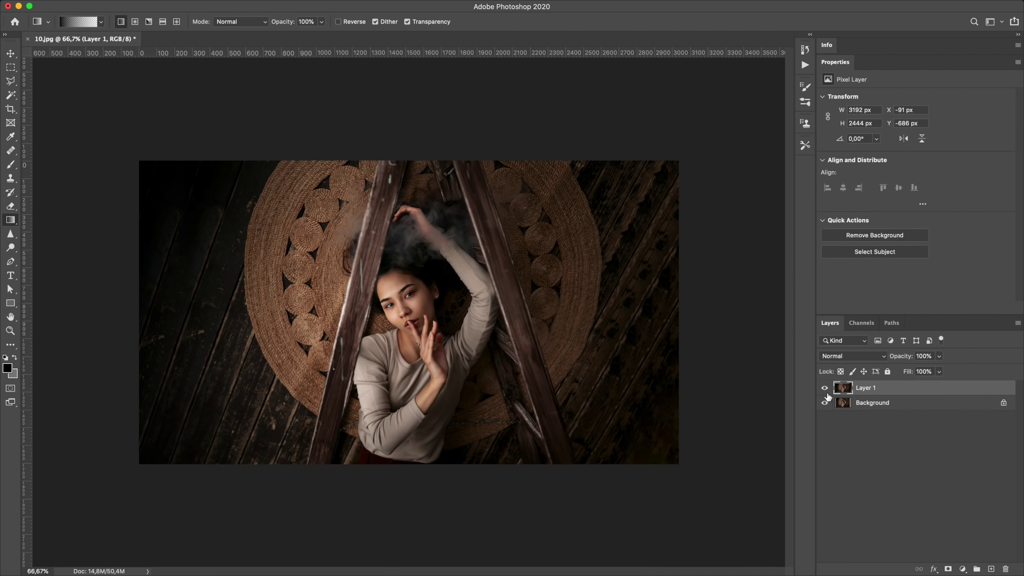
click(824, 388)
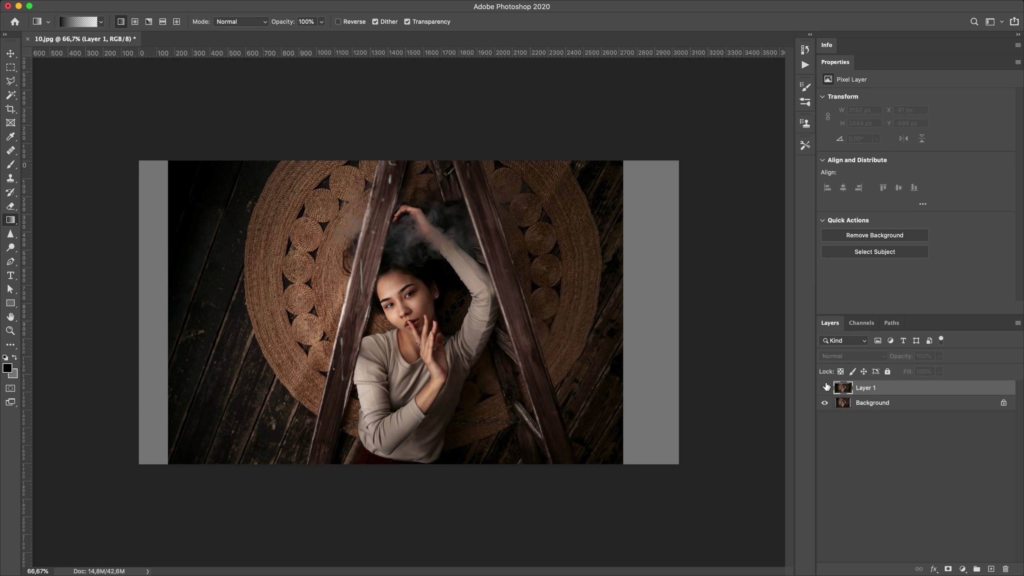